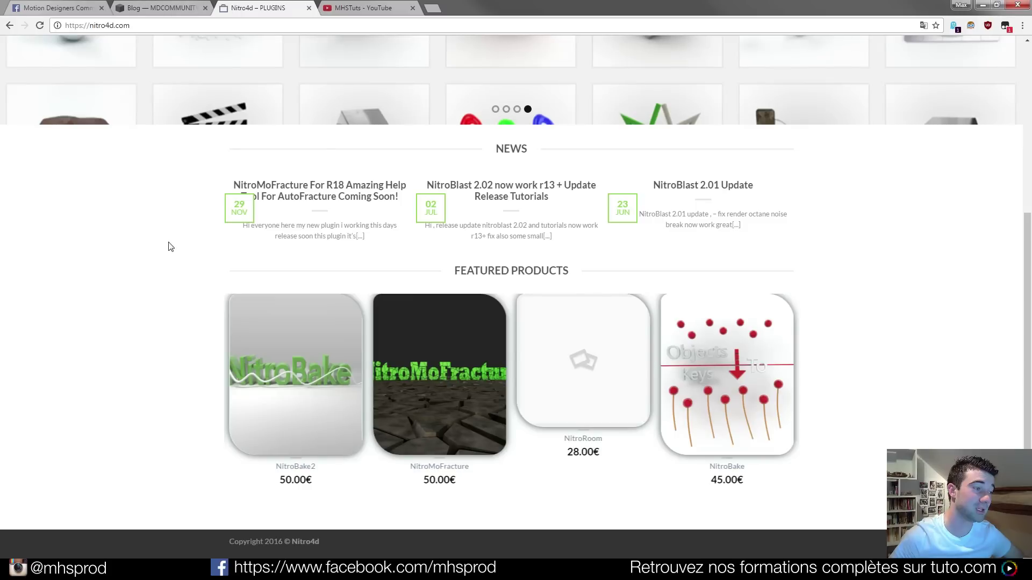
Open the NitroMoFracture product page on nitro4d.com and review its compatibility, license options and description
left_click(462, 469)
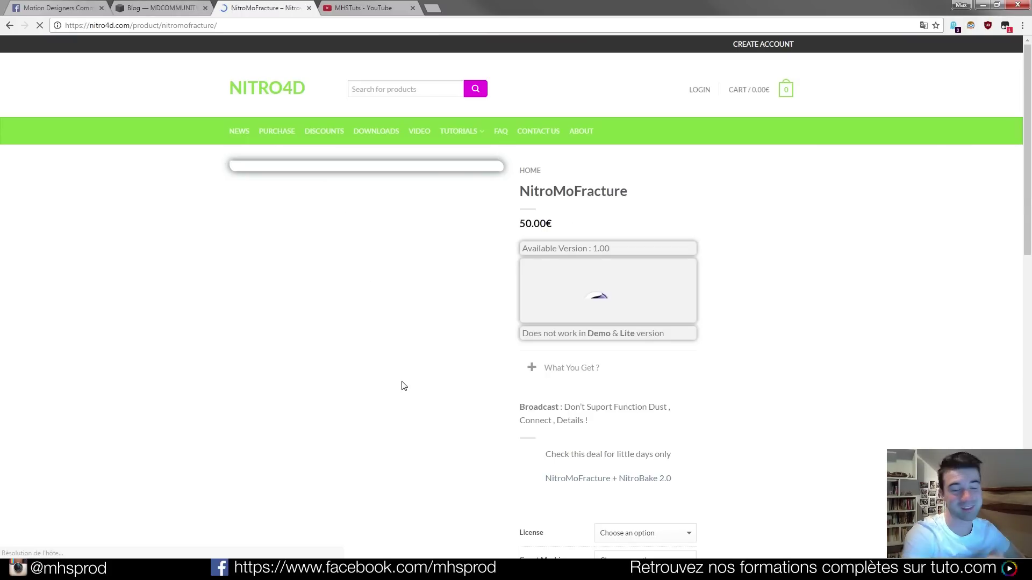
scroll(164, 334, "down", 1)
scroll(163, 334, "down", 2)
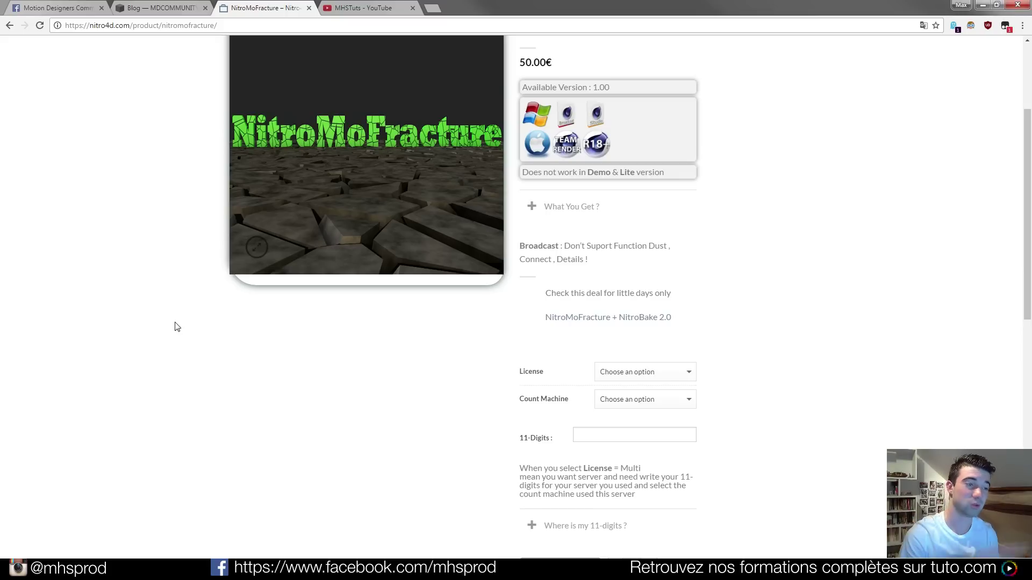
scroll(260, 194, "down", 5)
scroll(198, 214, "up", 5)
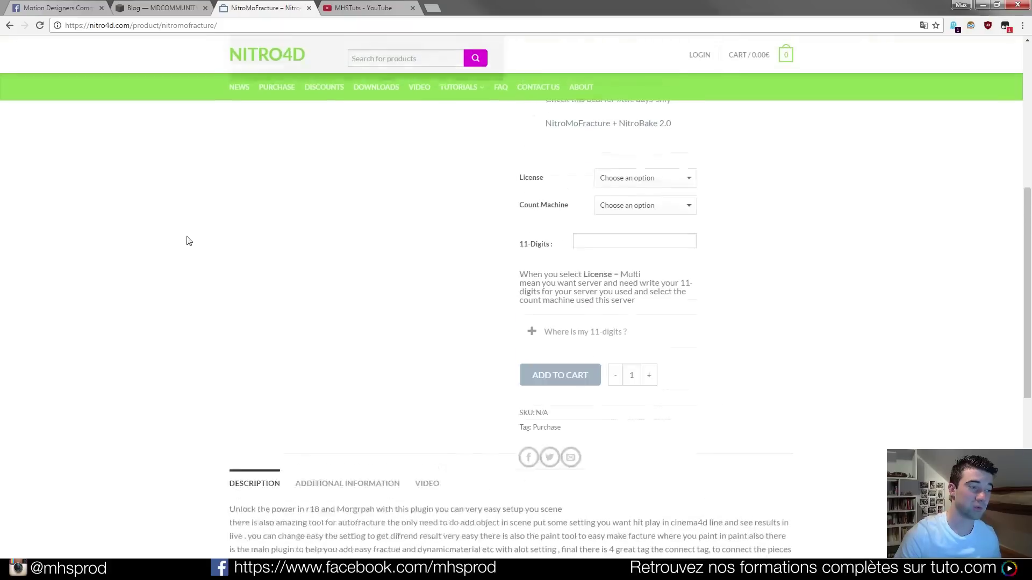
scroll(226, 237, "up", 3)
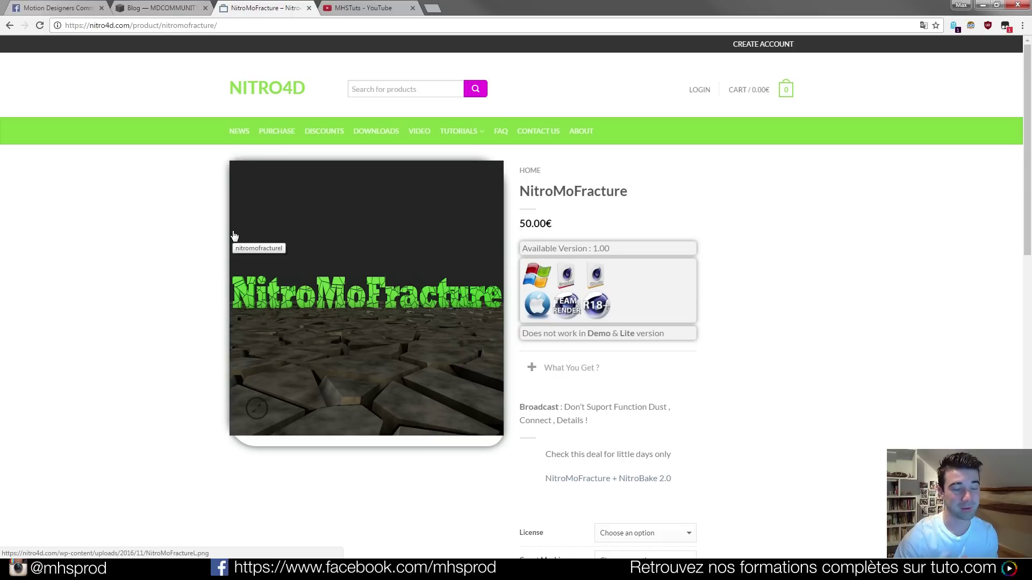
scroll(177, 229, "down", 2)
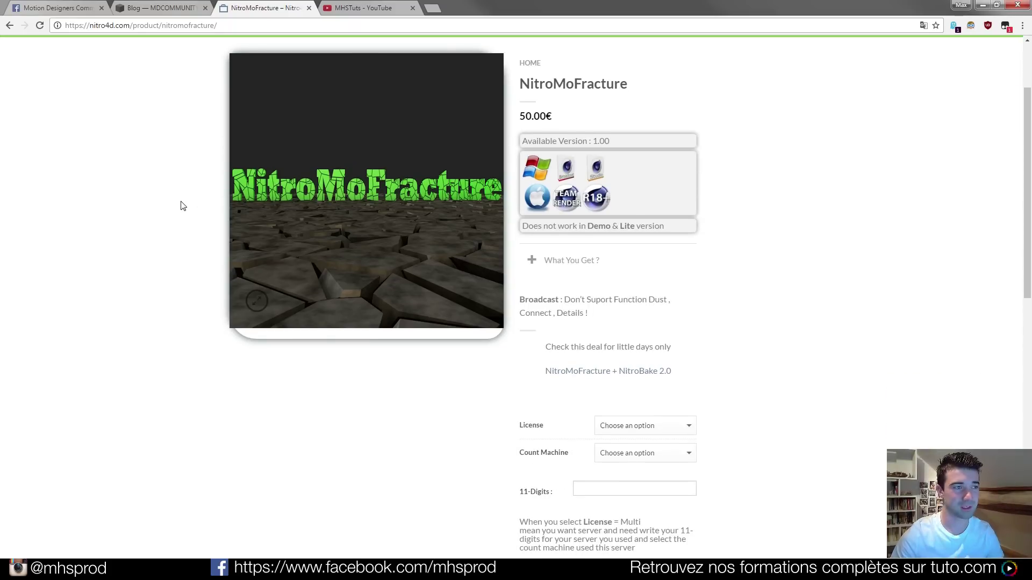
scroll(182, 206, "down", 12)
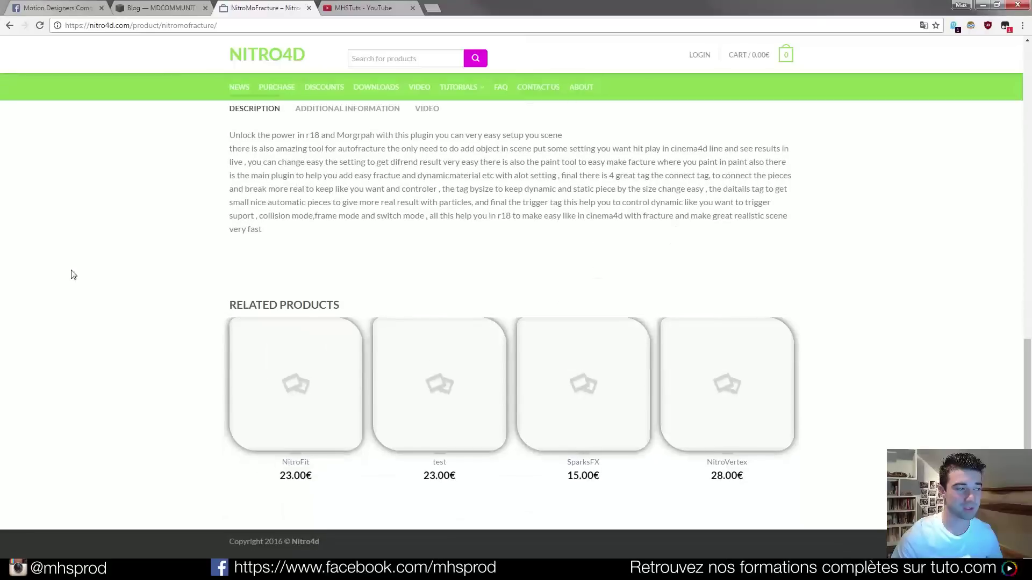
scroll(371, 280, "up", 12)
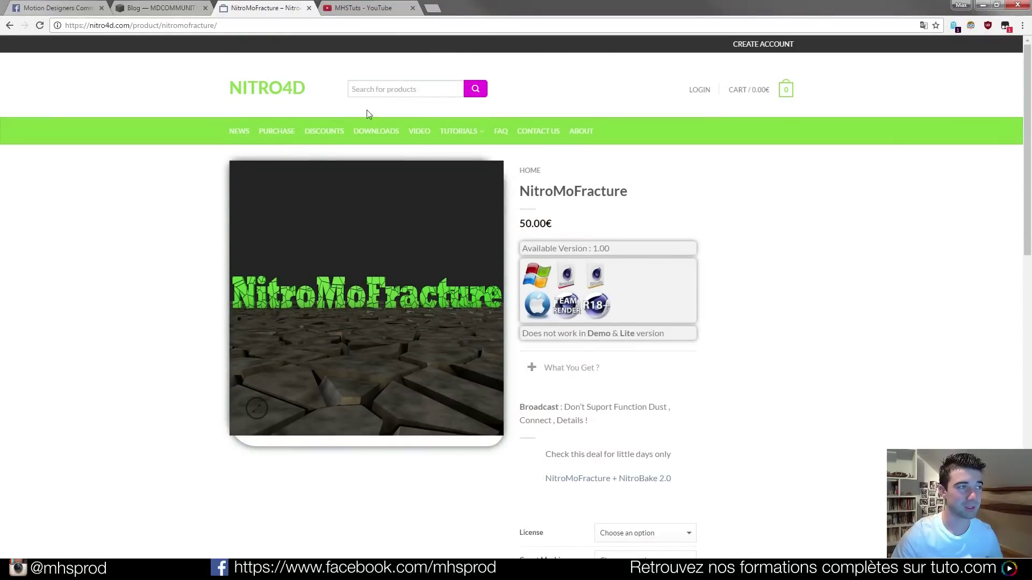
Search YouTube for nitroman2010, and return to the NitroMoFracture product page
left_click(386, 14)
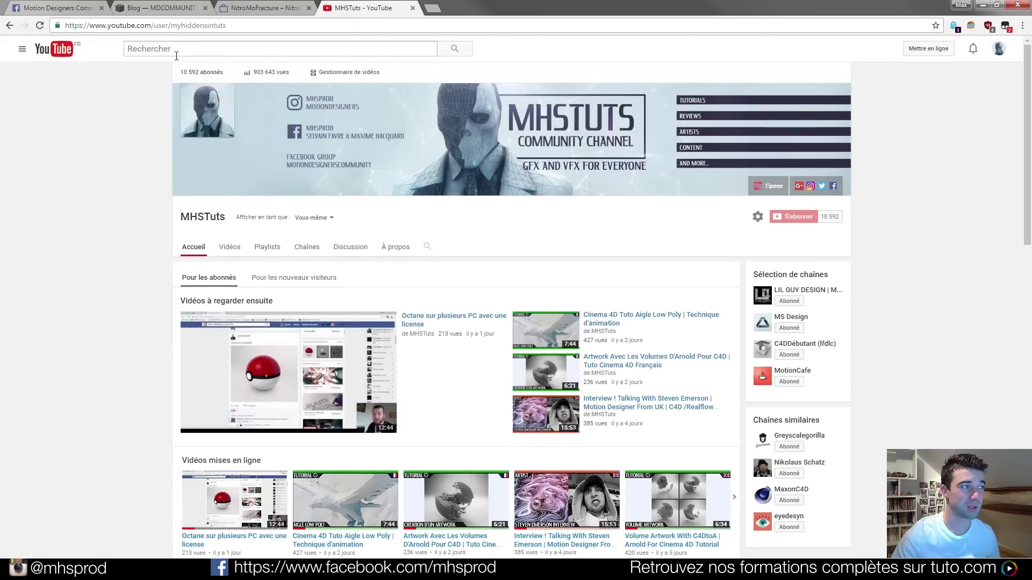
left_click(178, 47)
type("nitroman2016")
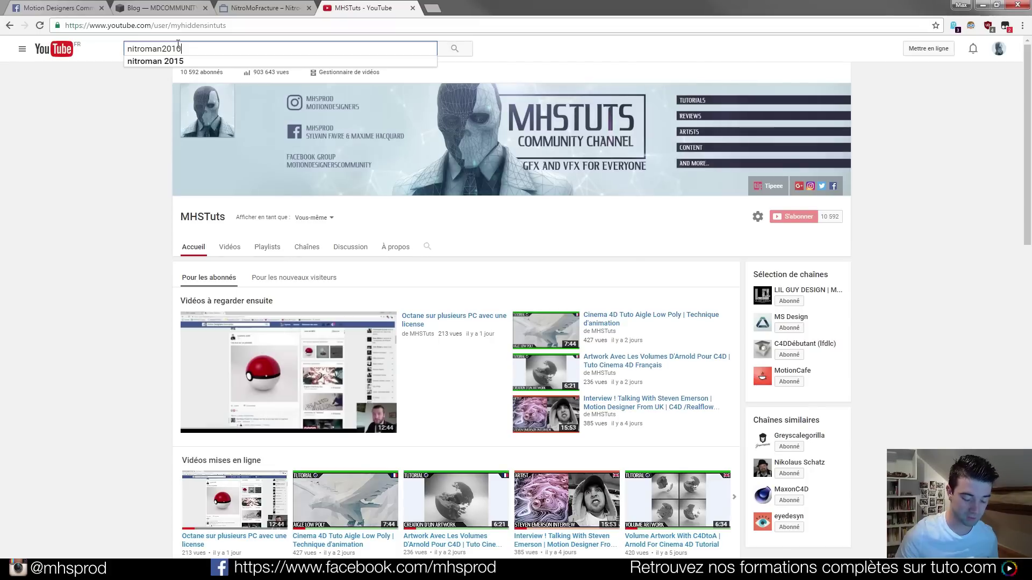
key("Return")
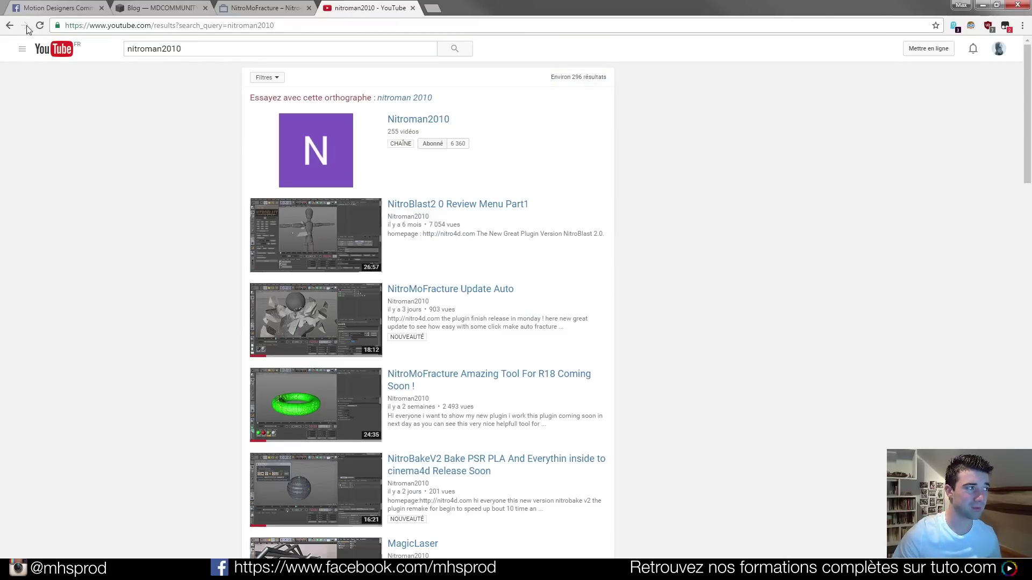
left_click(259, 7)
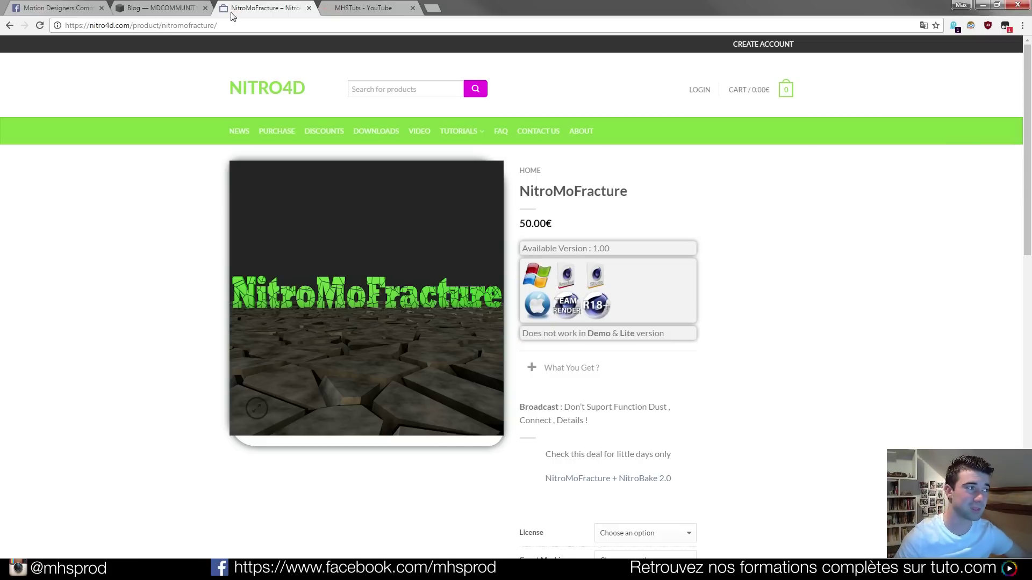
Look over the MHSTuts YouTube channel page and its recently uploaded videos
left_click(365, 8)
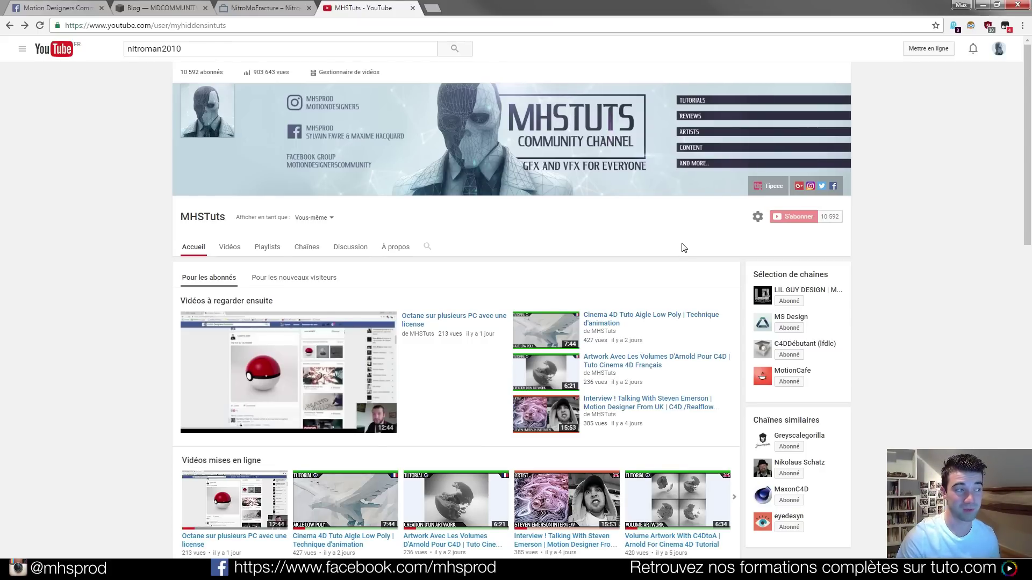
scroll(683, 248, "down", 1)
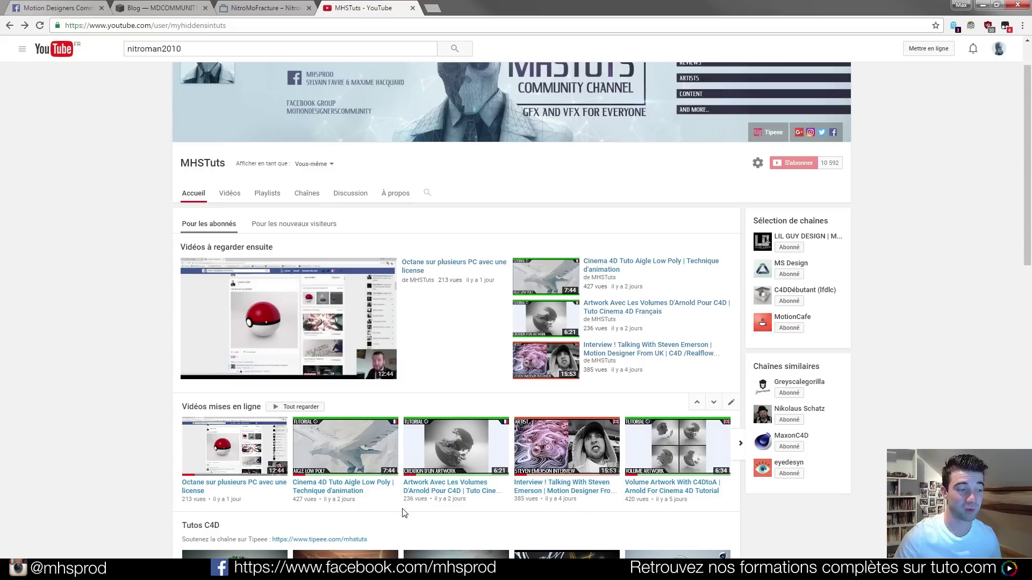
scroll(444, 334, "up", 1)
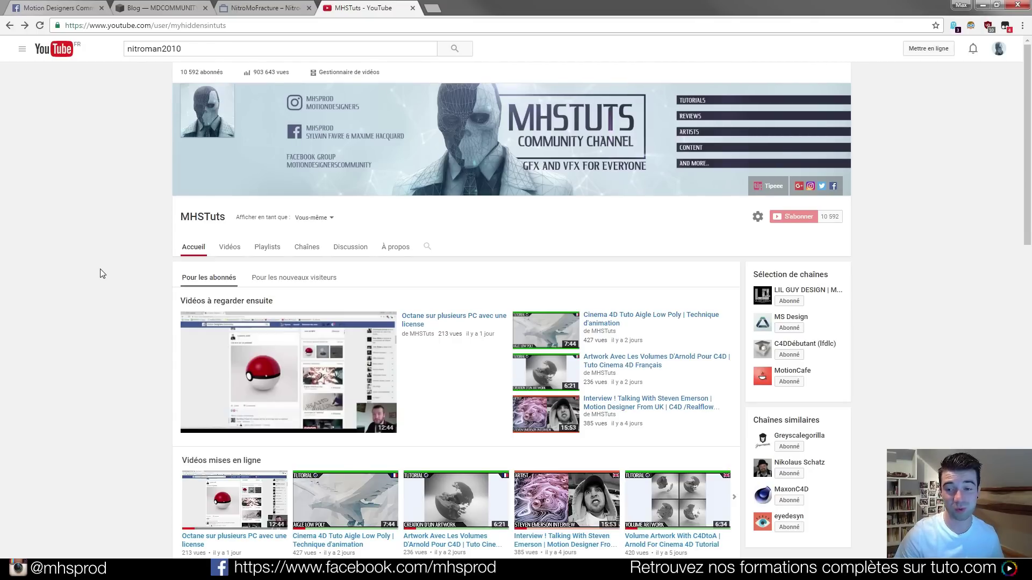
Switch to the MDCommunity website and look through the courses on its Tutorials page
left_click(164, 8)
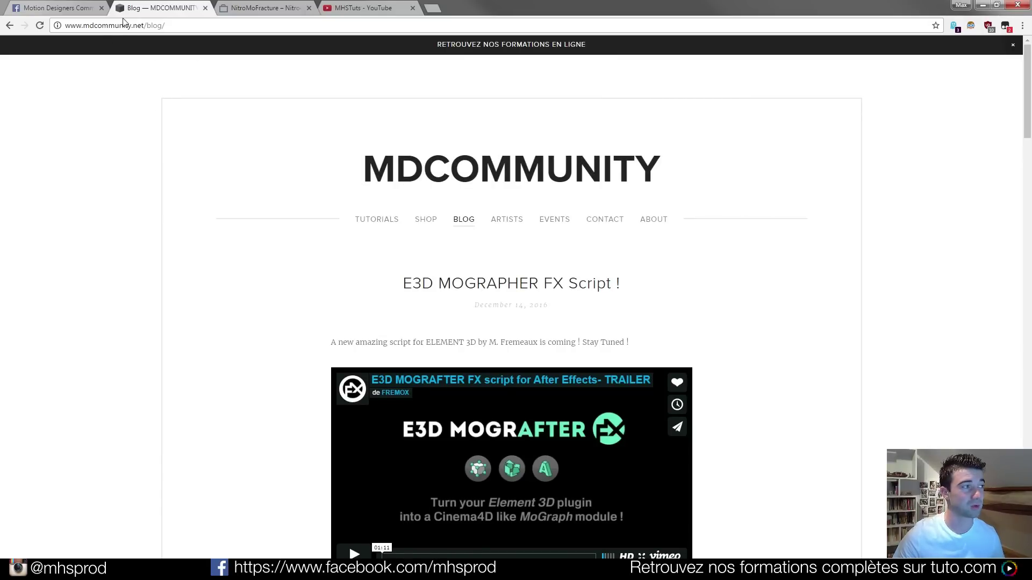
left_click(385, 222)
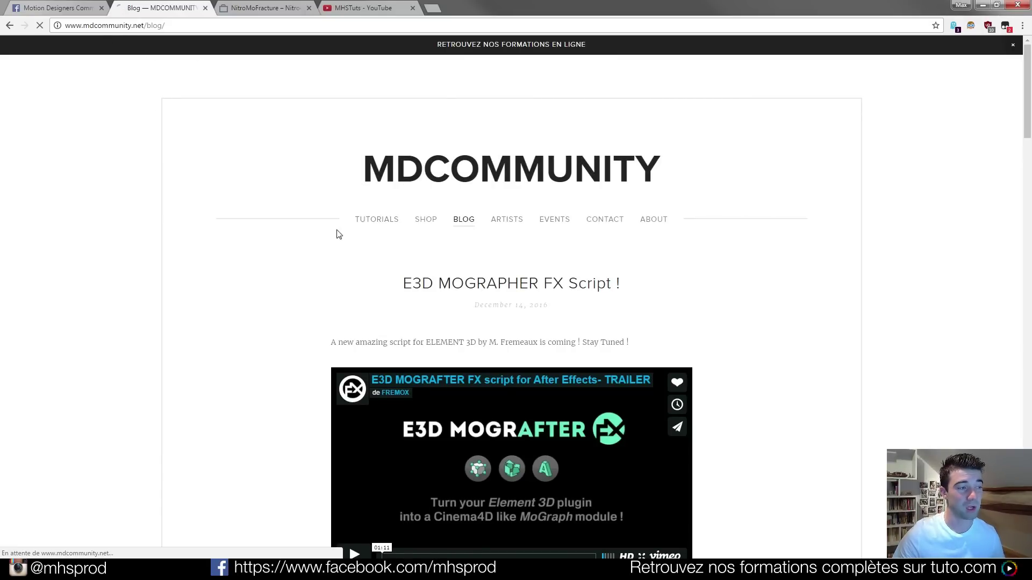
scroll(310, 241, "down", 4)
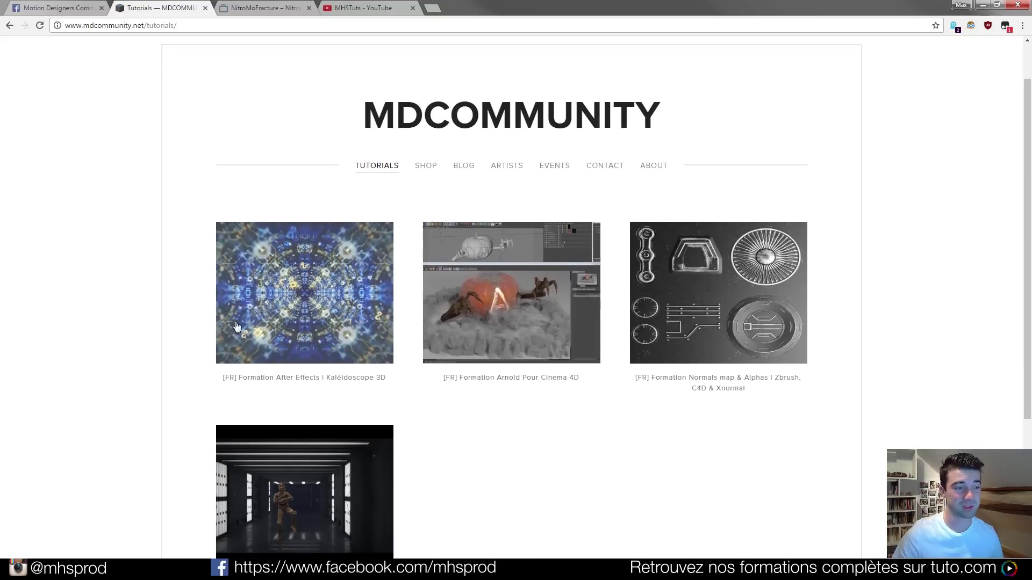
scroll(271, 398, "up", 4)
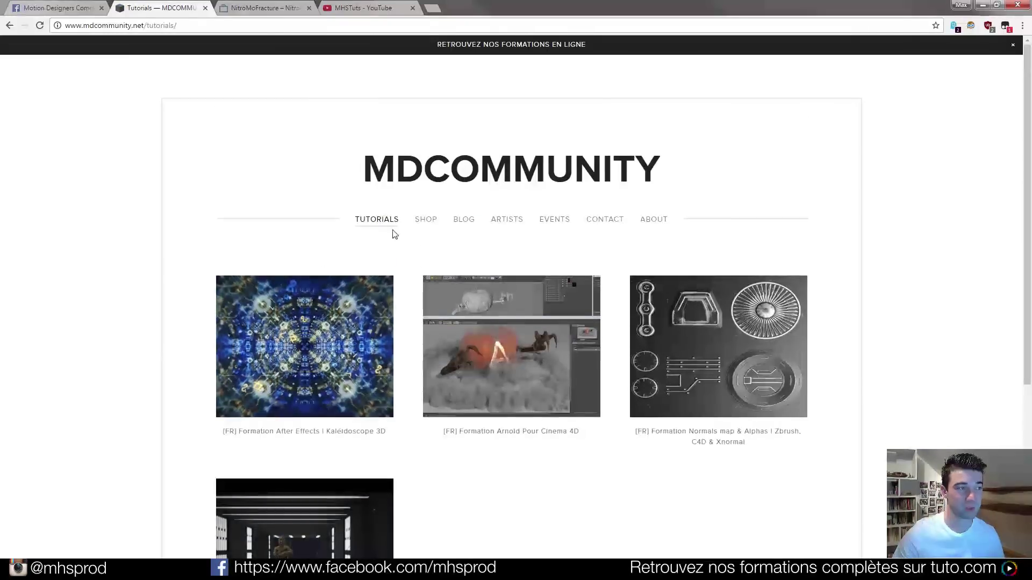
Open the MDCommunity blog and look at the E3D Mographer FX Script post with its trailer
left_click(455, 224)
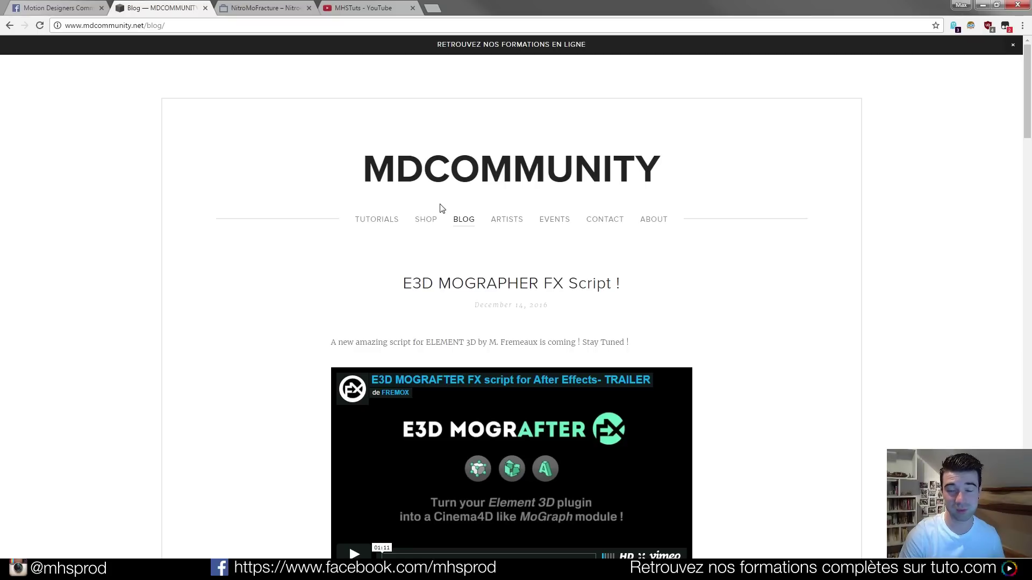
scroll(454, 198, "down", 1)
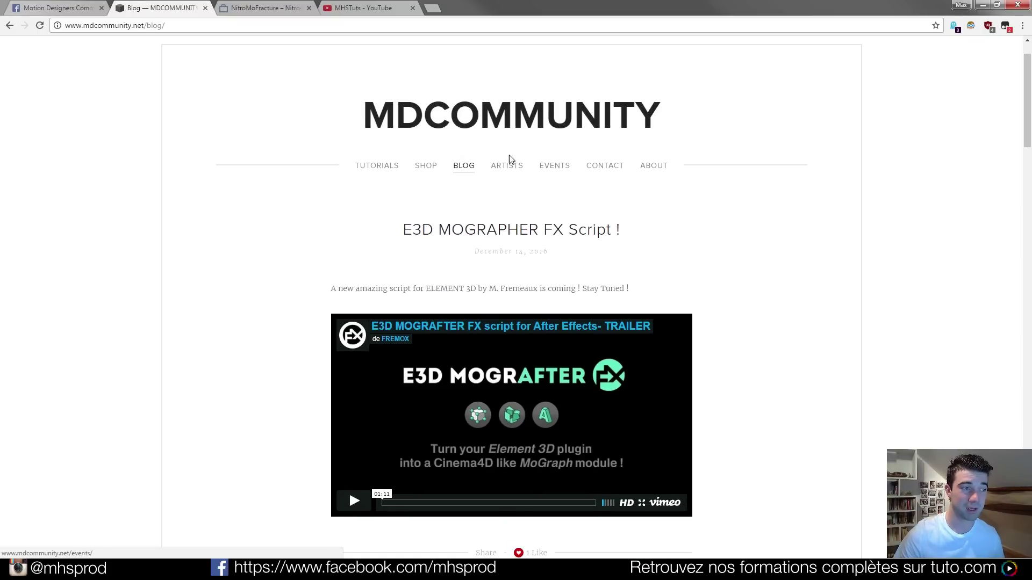
scroll(727, 192, "down", 1)
scroll(727, 193, "down", 2)
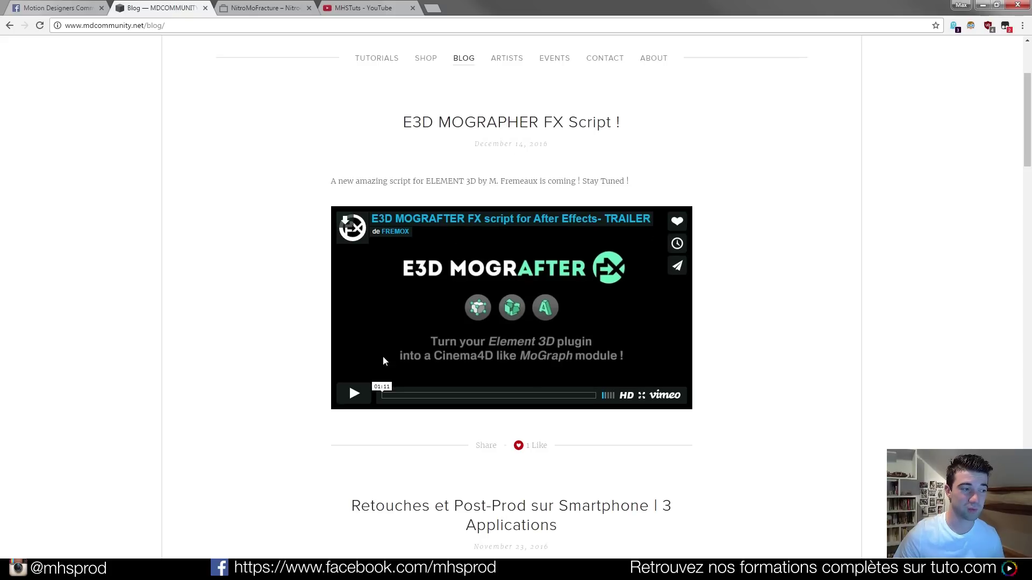
scroll(337, 344, "up", 2)
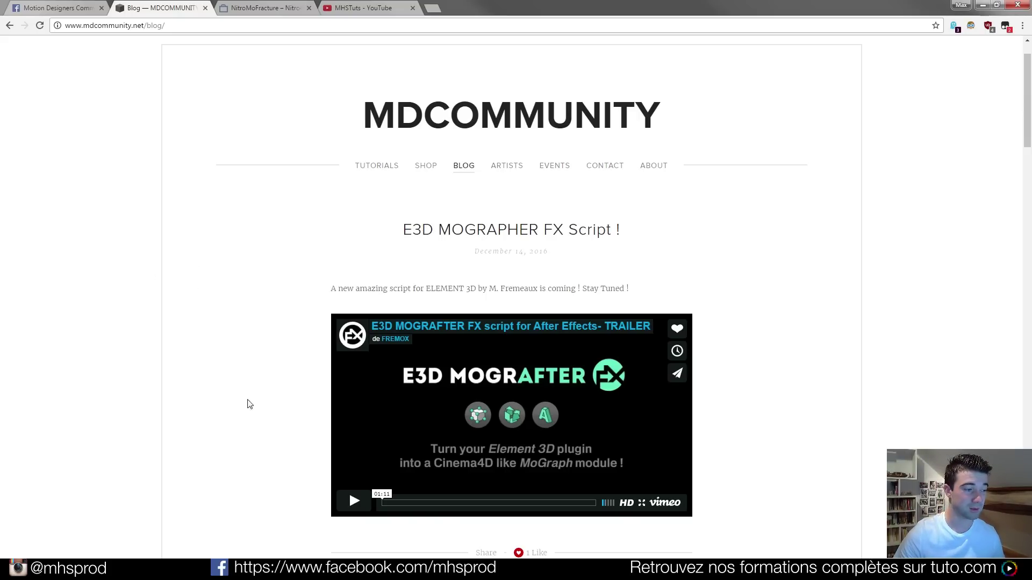
Switch to Cinema 4D and add a cube primitive to the empty scene
key("alt+Tab")
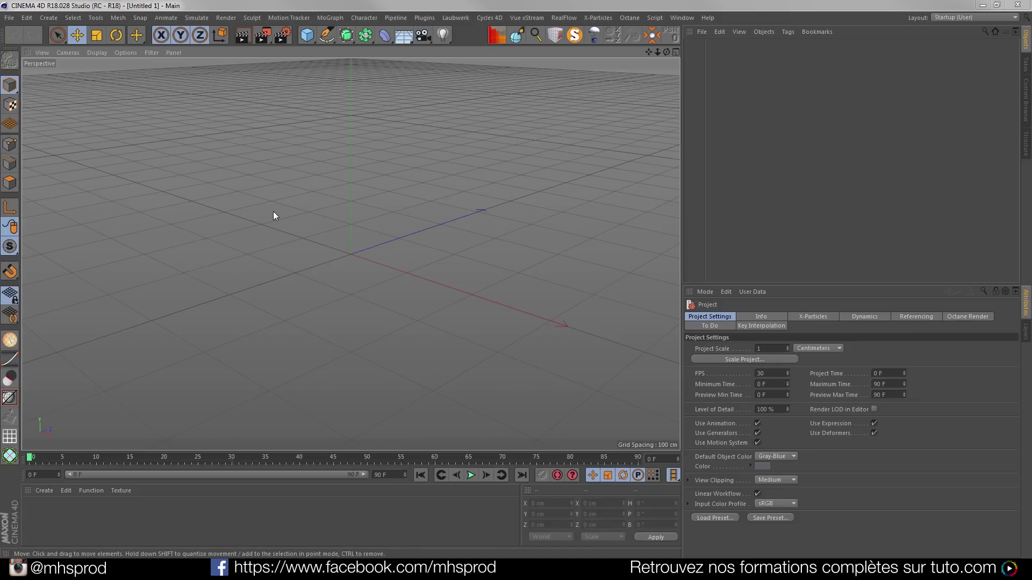
left_click_drag(359, 228, 354, 283, "alt")
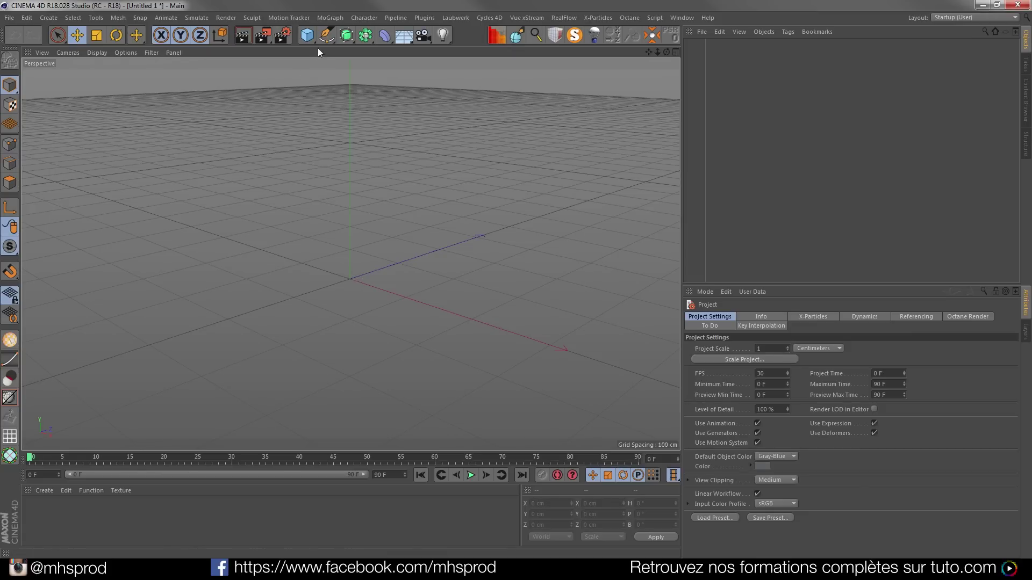
left_click(304, 41)
left_click(405, 51)
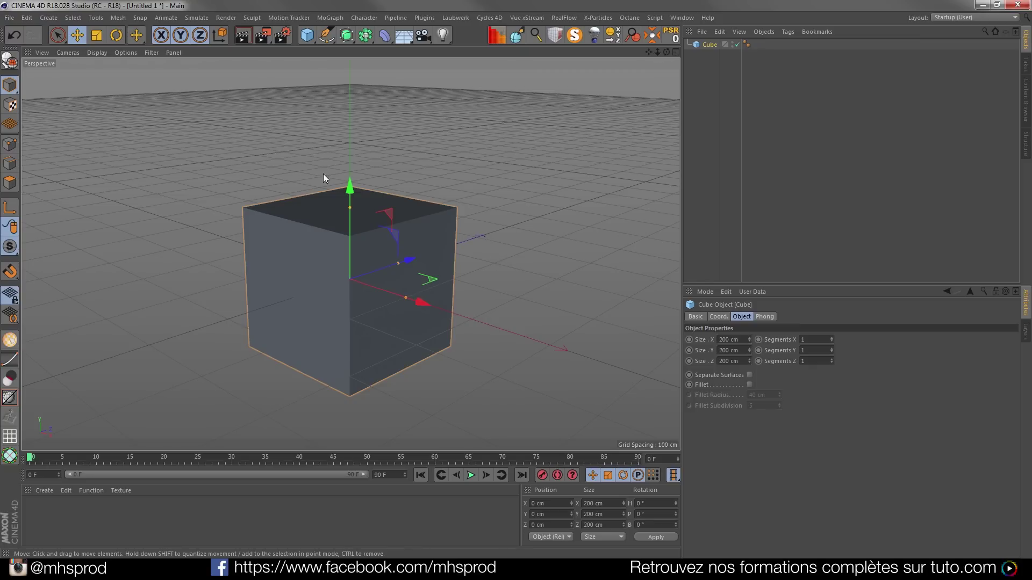
Raise the cube along the Y axis to 100 cm so that it rests on the ground grid
left_click_drag(369, 252, 362, 274, "alt")
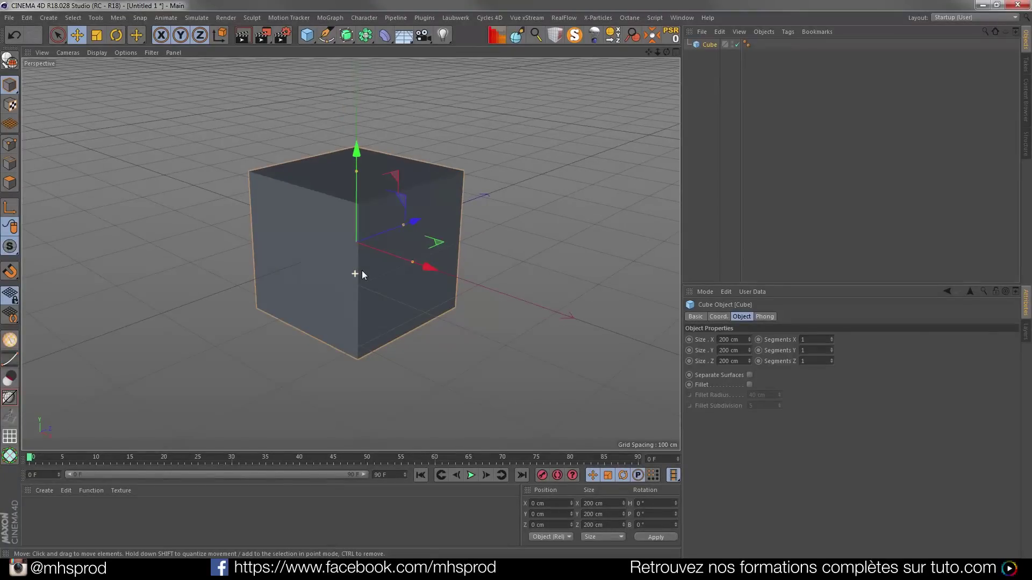
middle_click_drag(372, 251, 365, 265, "alt")
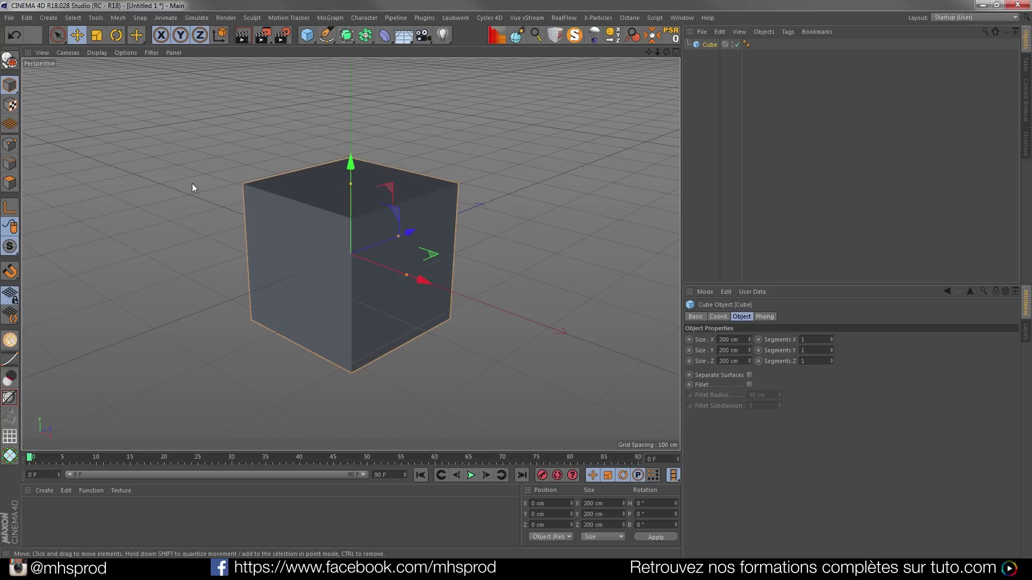
left_click_drag(369, 232, 352, 270, "alt")
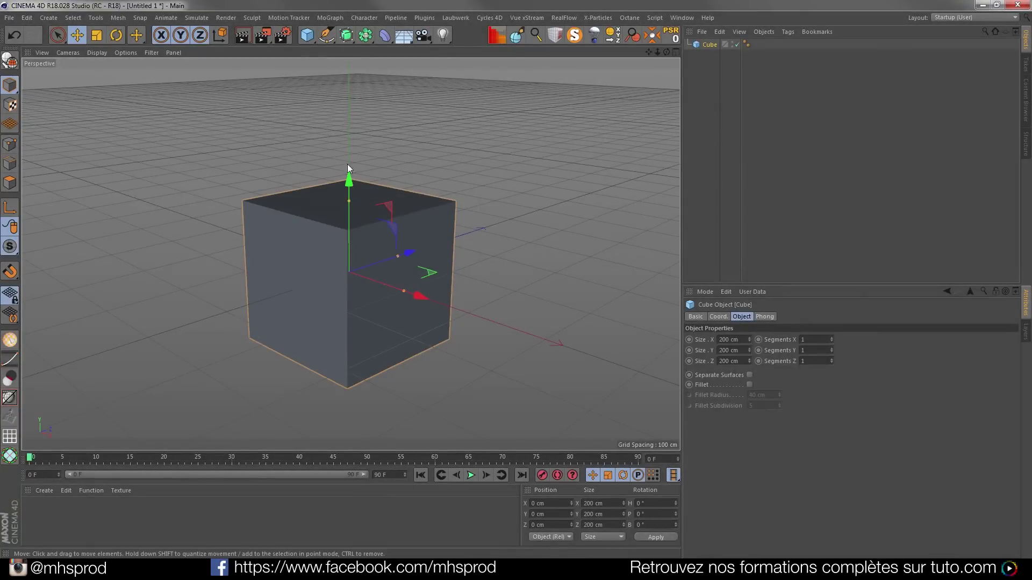
left_click_drag(349, 185, 336, 107)
Find the NirtoMoFracture command by searching for "nirto" and launch the plugin's window
middle_click_drag(362, 197, 357, 227, "alt")
scroll(356, 230, "up", 2)
left_click_drag(349, 178, 342, 326, "alt")
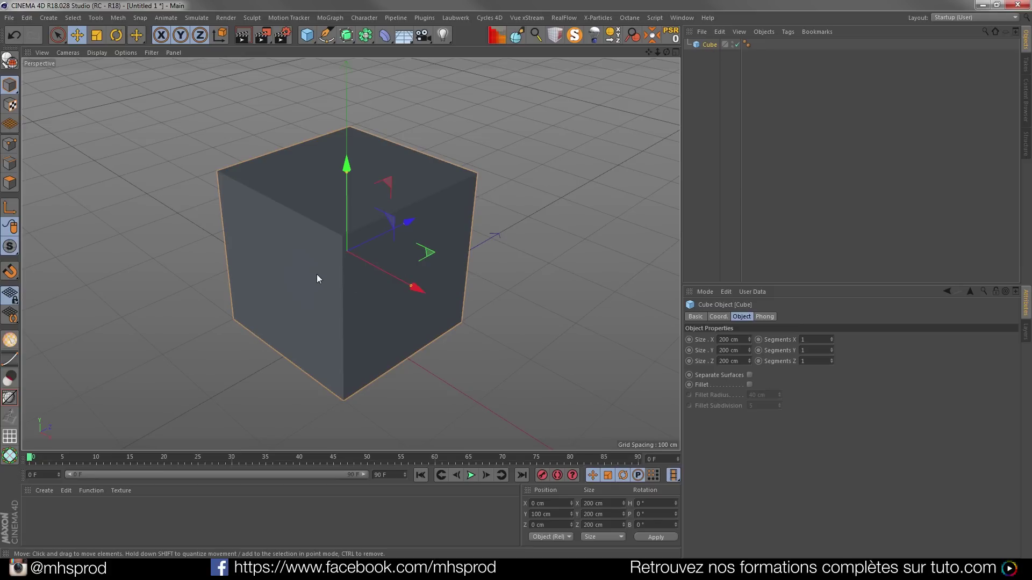
key("shift+c")
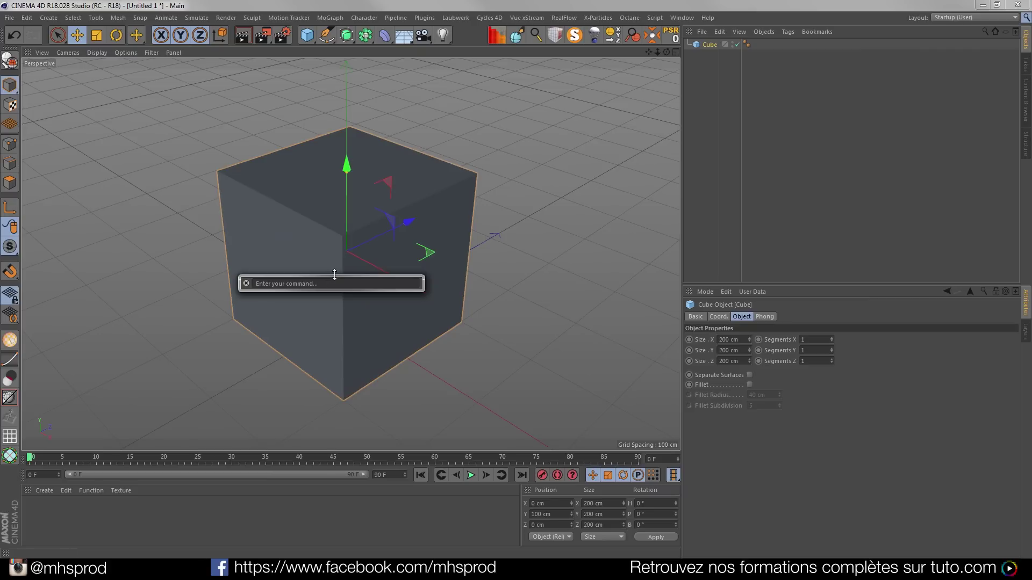
type("nirto")
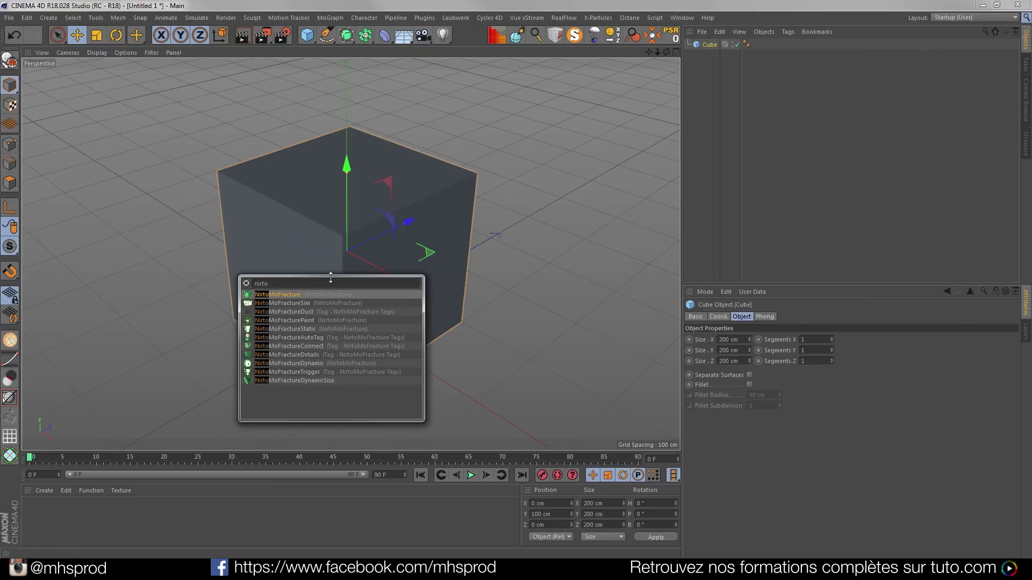
left_click(284, 293)
Move the NitroMoFracture window clear of the cube and reselect the cube in the object list
left_click_drag(268, 173, 105, 121)
left_click_drag(361, 315, 356, 298, "alt")
middle_click_drag(359, 311, 373, 274, "alt")
left_click_drag(373, 274, 366, 295, "alt")
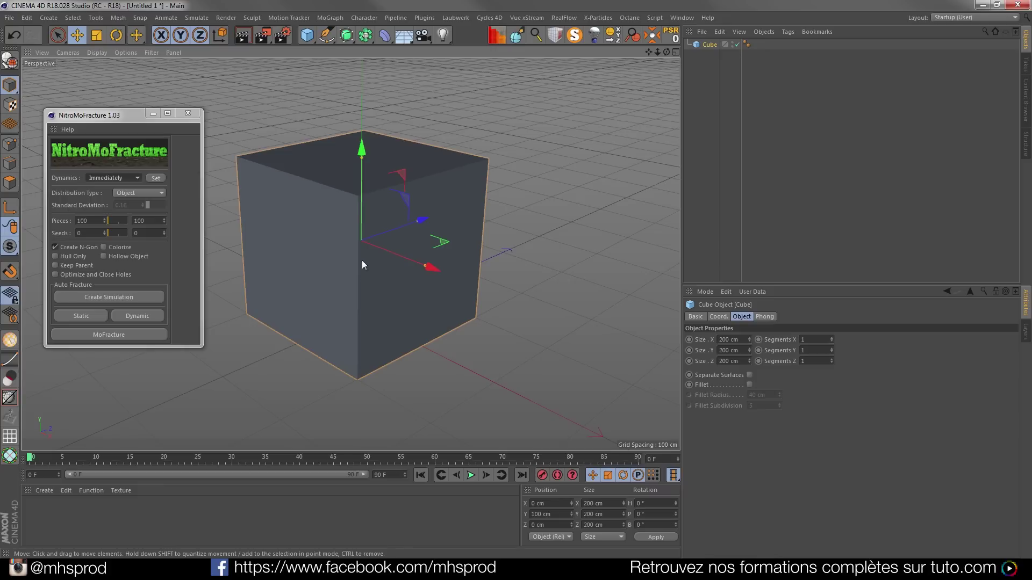
left_click(102, 120)
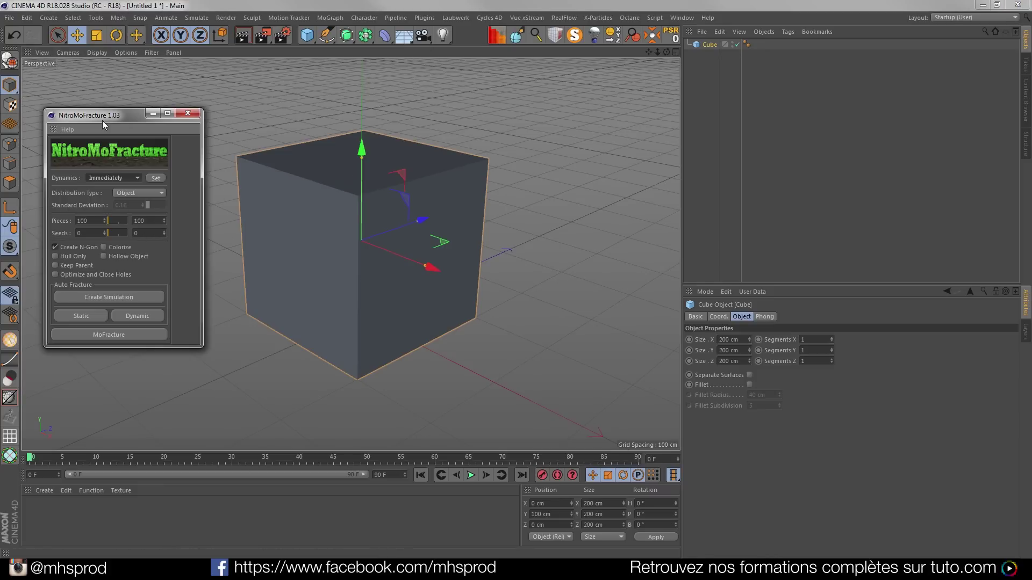
left_click_drag(102, 120, 93, 112)
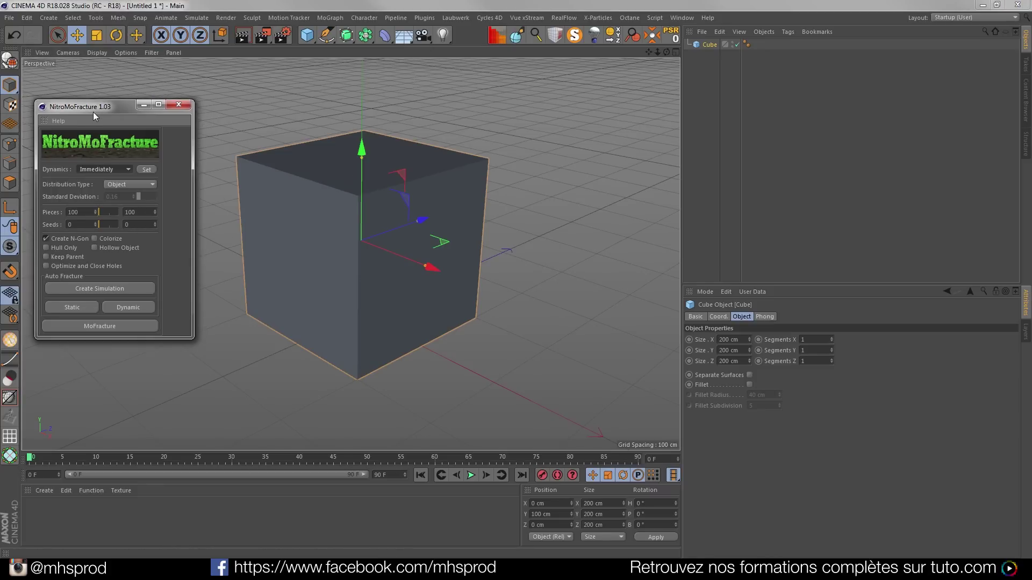
left_click(711, 56)
left_click(709, 44)
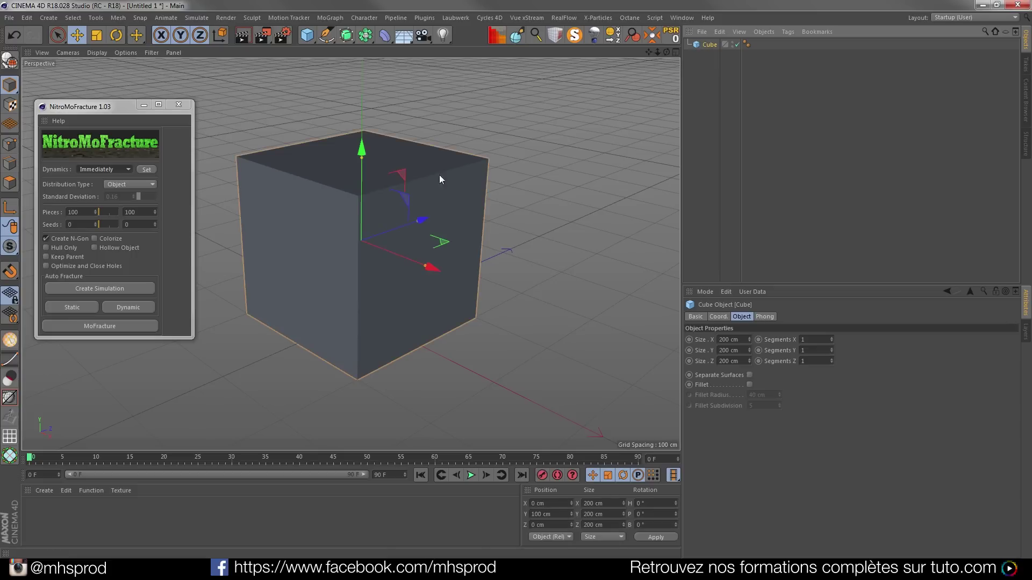
Fracture the cube into 100 pieces with MoFracture and display the viewport shading with lines
left_click(108, 327)
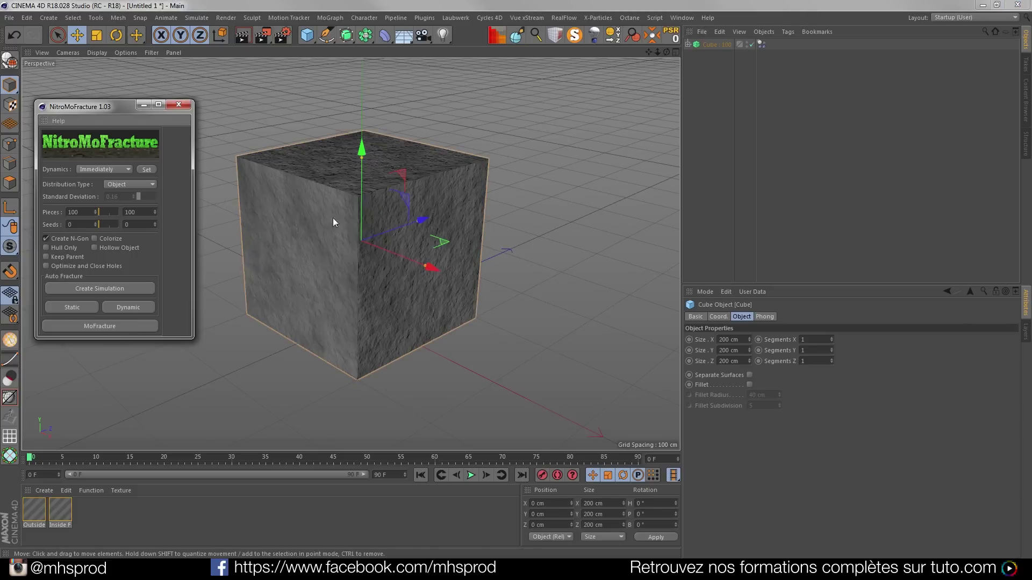
left_click(92, 54)
left_click(112, 70)
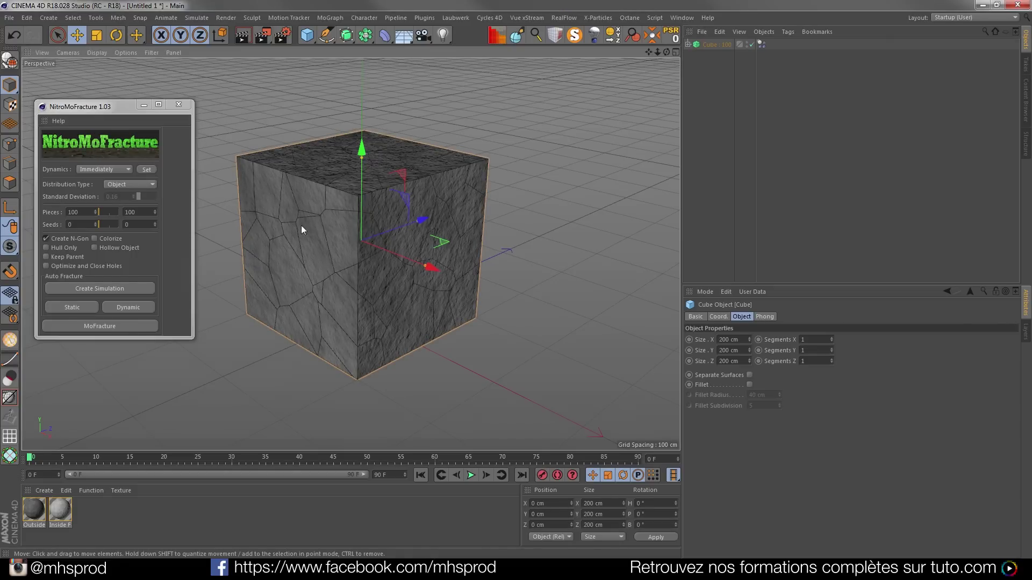
Add a Random effector to the fractured cube and set its falloff shape to Sphere
left_click(712, 43)
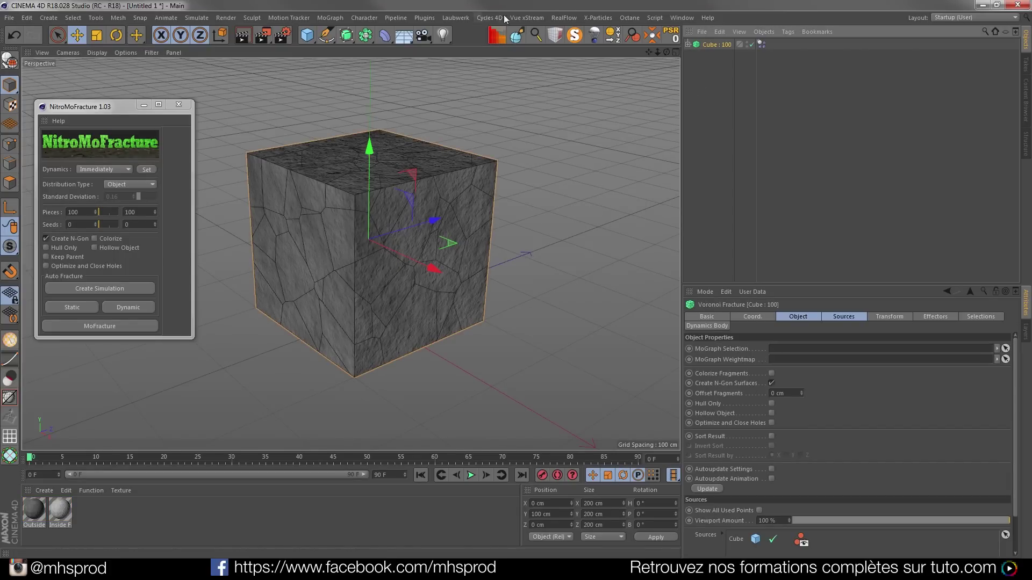
left_click(336, 18)
mouse_move(347, 34)
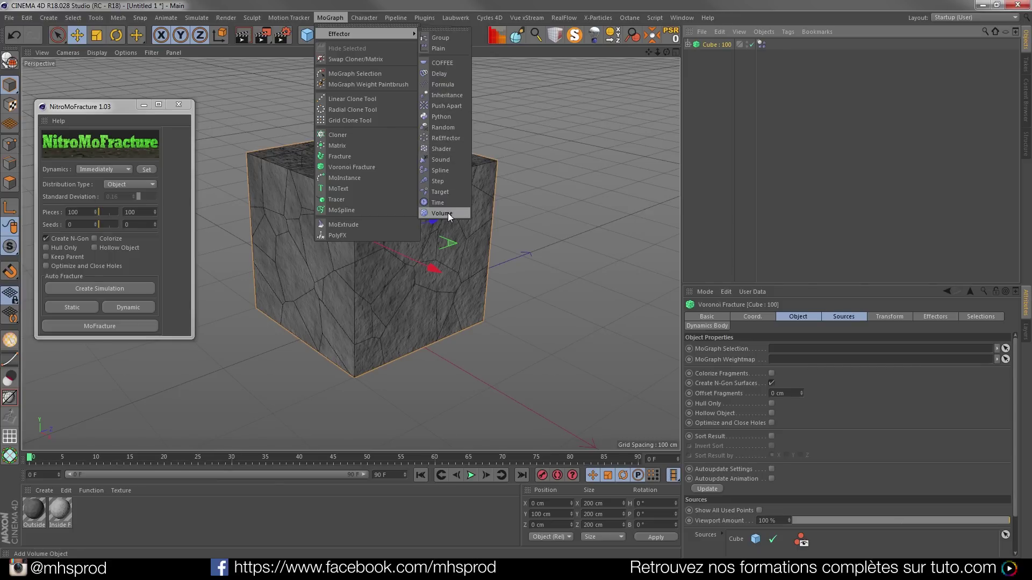
left_click(449, 128)
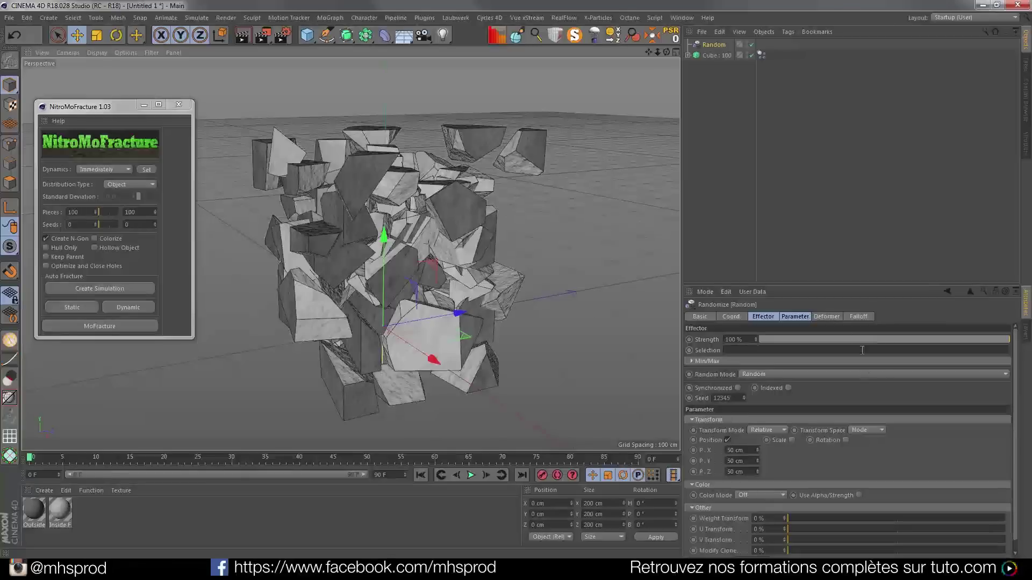
left_click(849, 316)
left_click(807, 339)
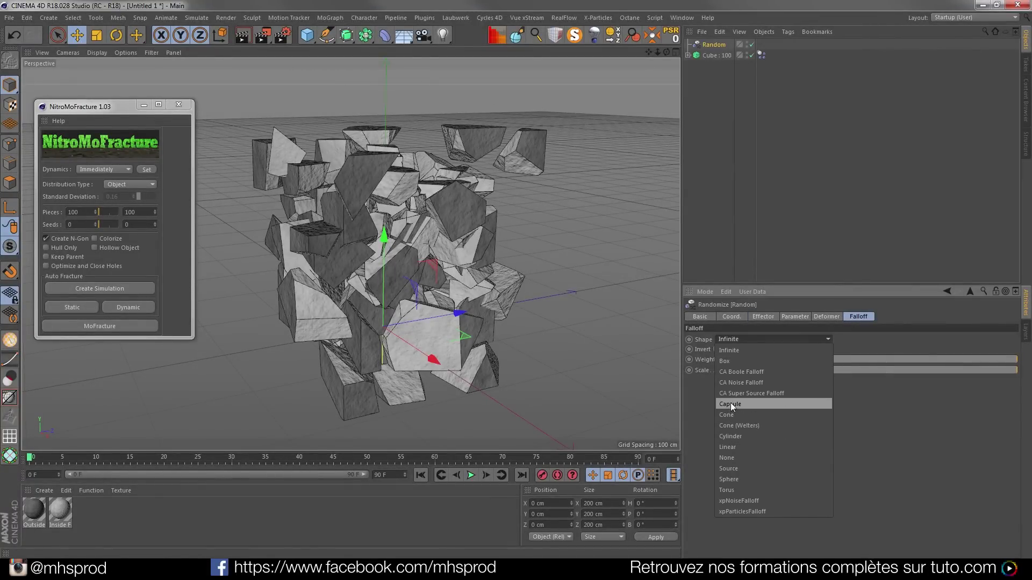
left_click(737, 479)
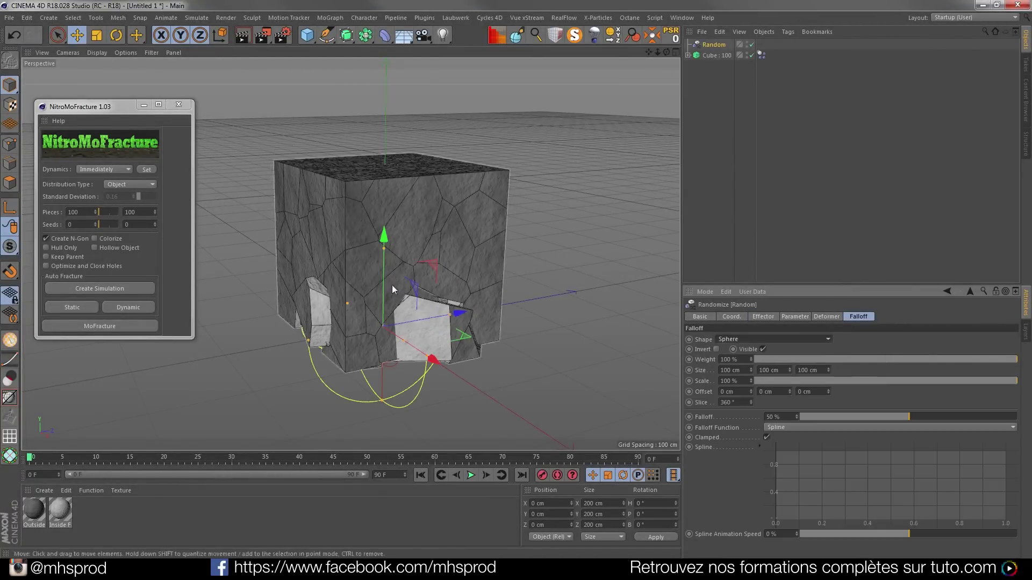
Move the Random effector to an upper corner of the cube, at about Y 171 cm and Z -93 cm
left_click_drag(382, 237, 419, 123)
left_click_drag(459, 184, 386, 192)
left_click_drag(357, 228, 467, 261, "alt")
scroll(305, 201, "up", 3)
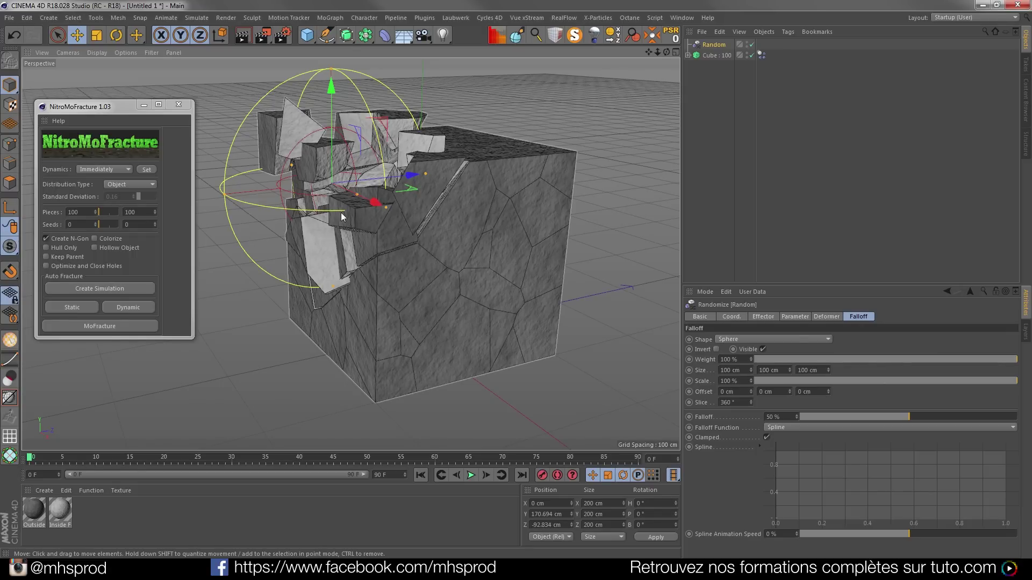
middle_click_drag(345, 211, 355, 220, "alt")
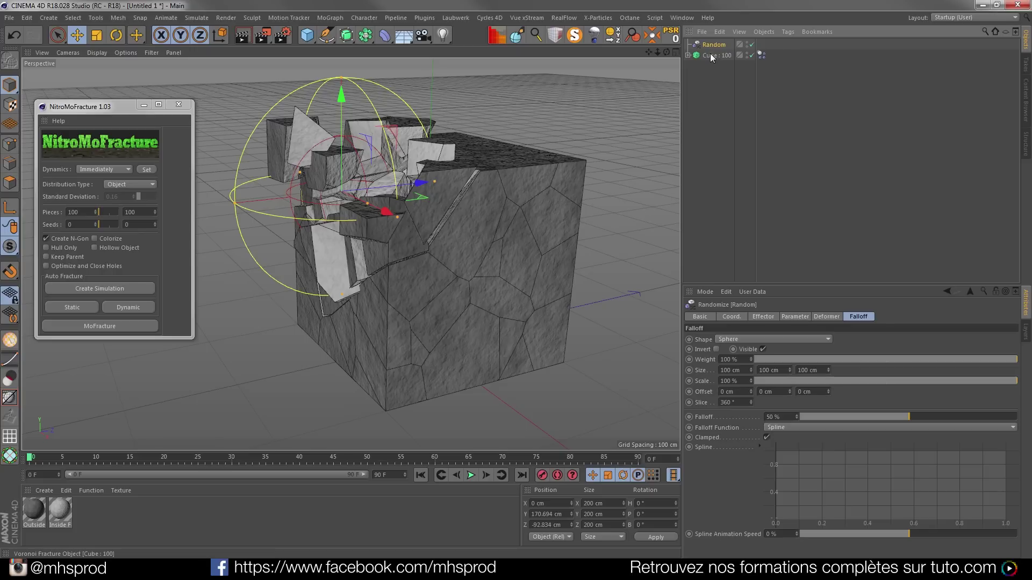
Undo the Random effector and the fracture, back to the plain cube
key("ctrl+z")
key("ctrl+z")
key("ctrl+z")
key("ctrl+z")
key("ctrl+z")
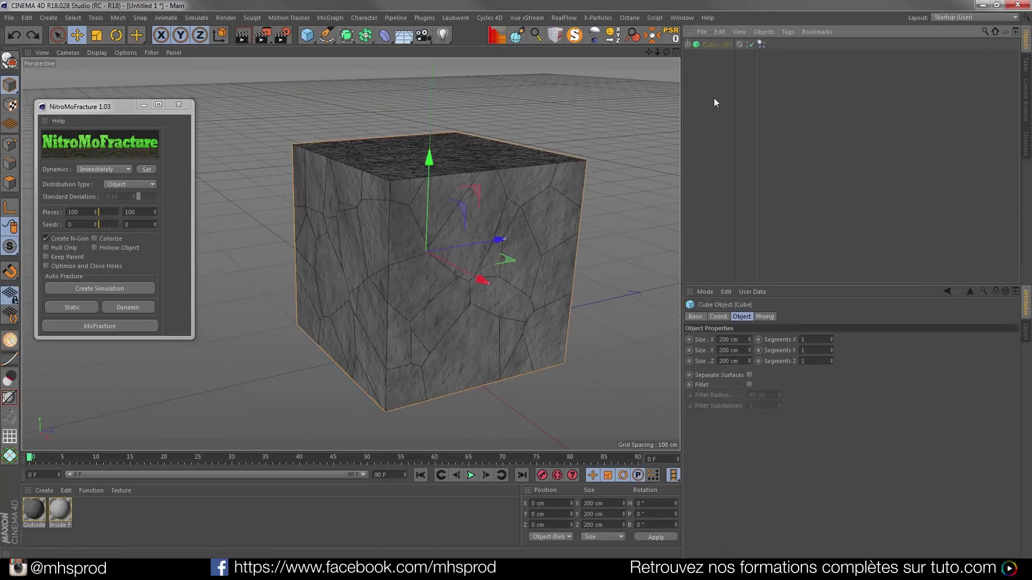
left_click_drag(485, 243, 492, 249, "alt")
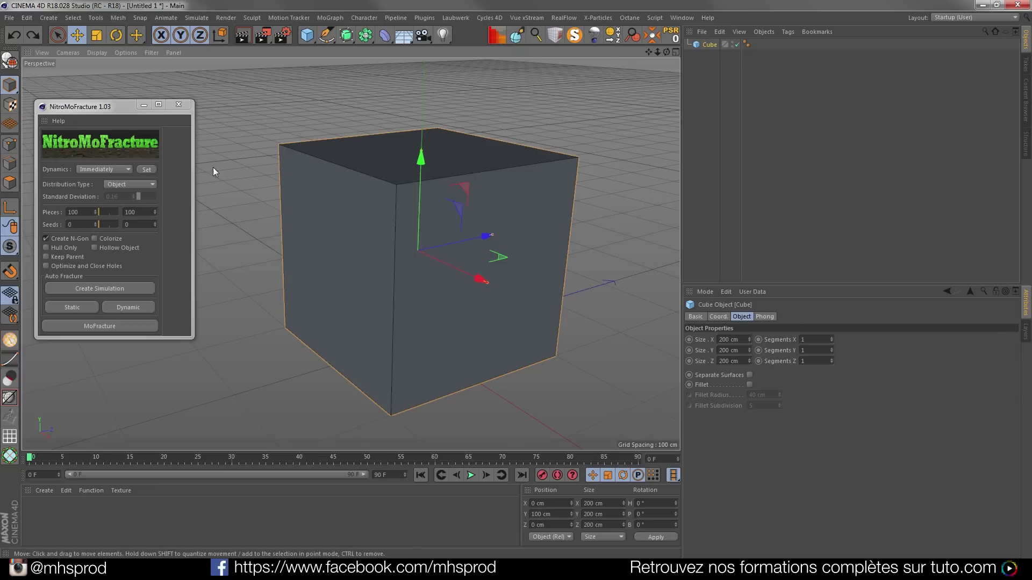
Find NirtoMoFracturePaint by searching commands for "nirto" and paint fracture points around the cube's nearest upper corner
key("shift+c")
type("nirto")
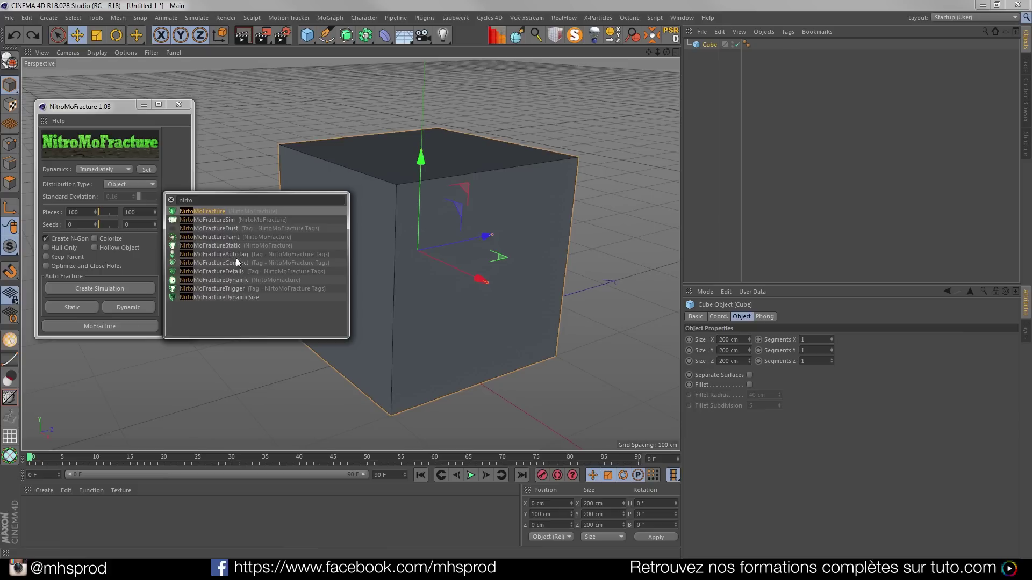
double_click(209, 237)
mouse_move(436, 224)
middle_mouse_down("alt")
mouse_move(397, 237)
mouse_move(421, 258)
mouse_move(350, 253)
middle_mouse_up("alt")
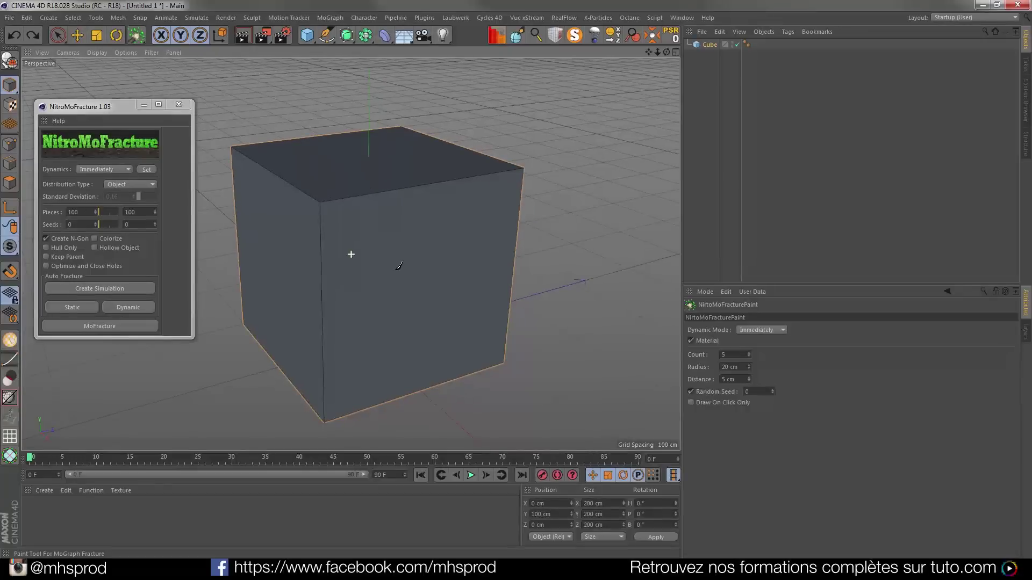
mouse_move(325, 189)
left_mouse_down()
mouse_move(322, 180)
mouse_move(315, 219)
mouse_move(346, 202)
mouse_move(362, 209)
mouse_move(323, 177)
mouse_move(301, 215)
mouse_move(371, 188)
mouse_move(360, 240)
mouse_move(371, 281)
left_mouse_up()
mouse_move(333, 237)
left_mouse_down("alt")
mouse_move(194, 275)
mouse_move(216, 315)
mouse_move(260, 202)
mouse_move(242, 240)
mouse_move(328, 206)
left_mouse_up("alt")
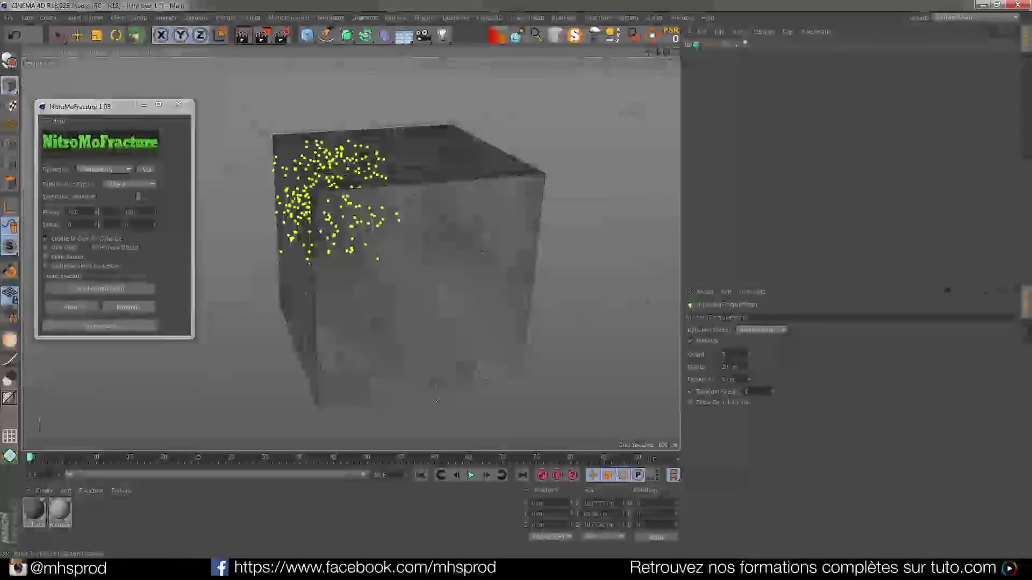
Play the simulation of the painted fracture briefly and return to the first frame
left_click(471, 476)
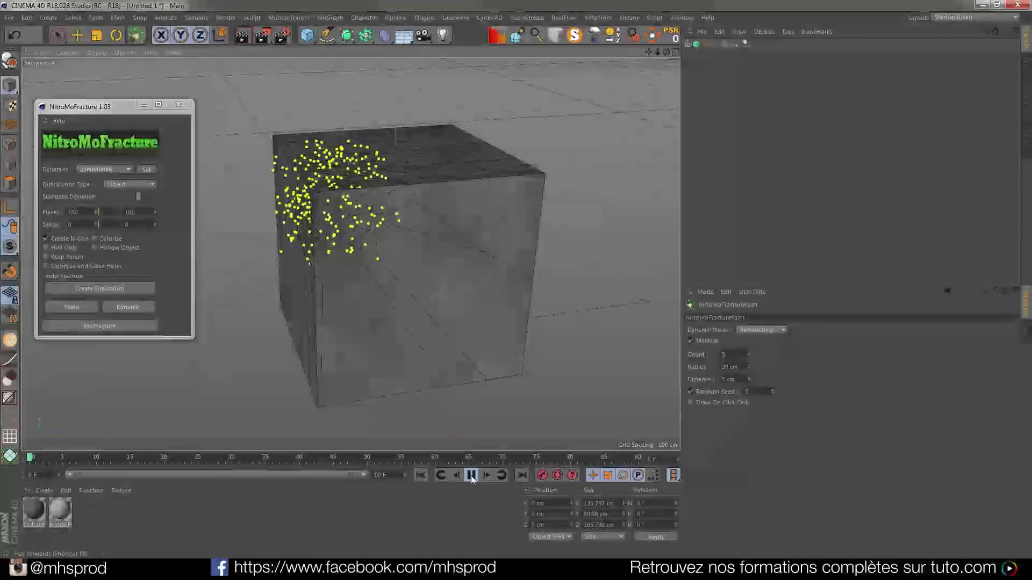
left_click(420, 475)
left_click_drag(395, 223, 435, 258, "alt")
Add a Random effector to the painted Voronoi fracture to spread its fragments apart
left_click(706, 44)
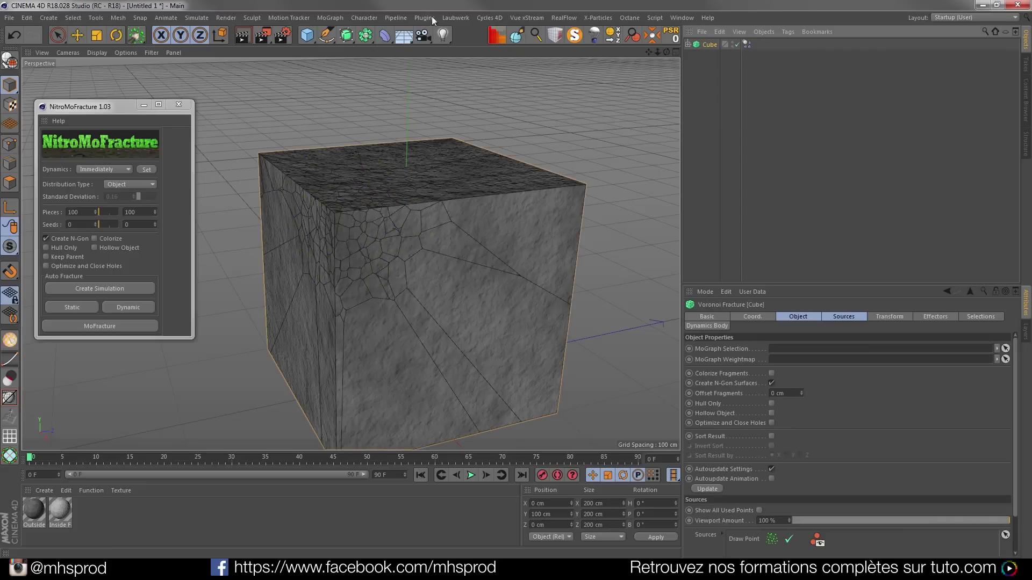
left_click(331, 18)
mouse_move(343, 34)
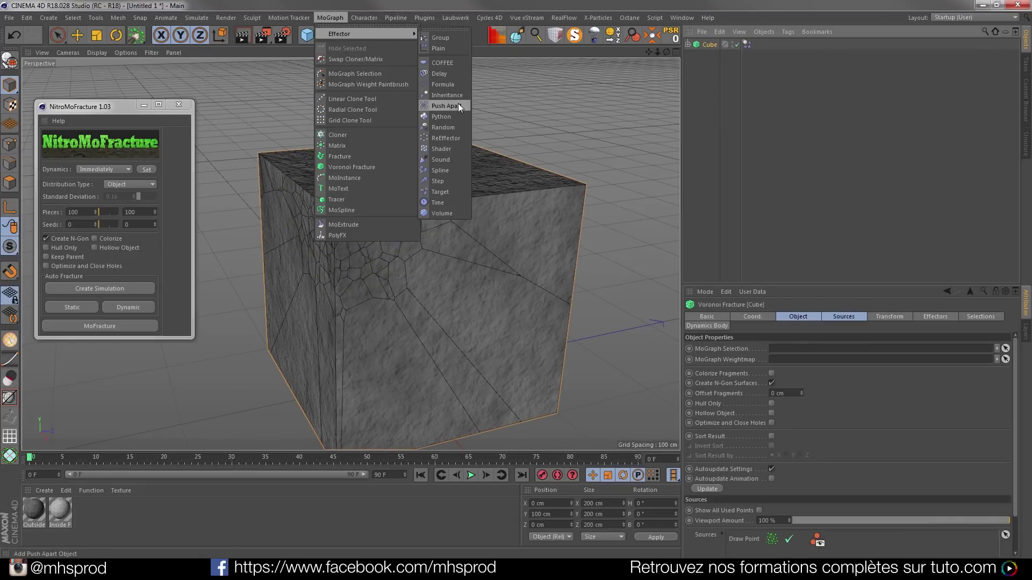
left_click(457, 127)
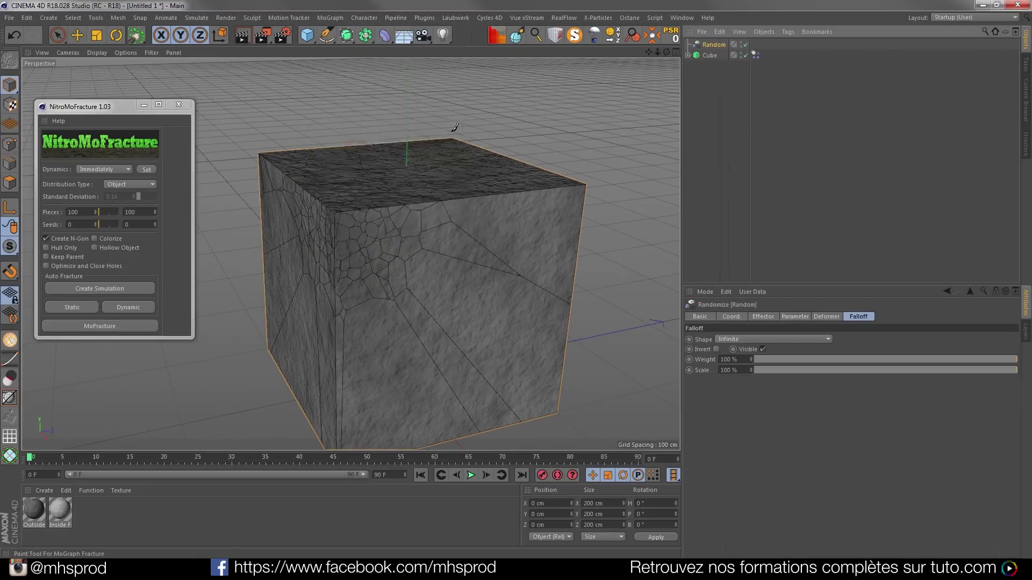
mouse_move(429, 282)
left_mouse_down("alt")
mouse_move(462, 317)
mouse_move(378, 268)
mouse_move(431, 267)
left_mouse_up("alt")
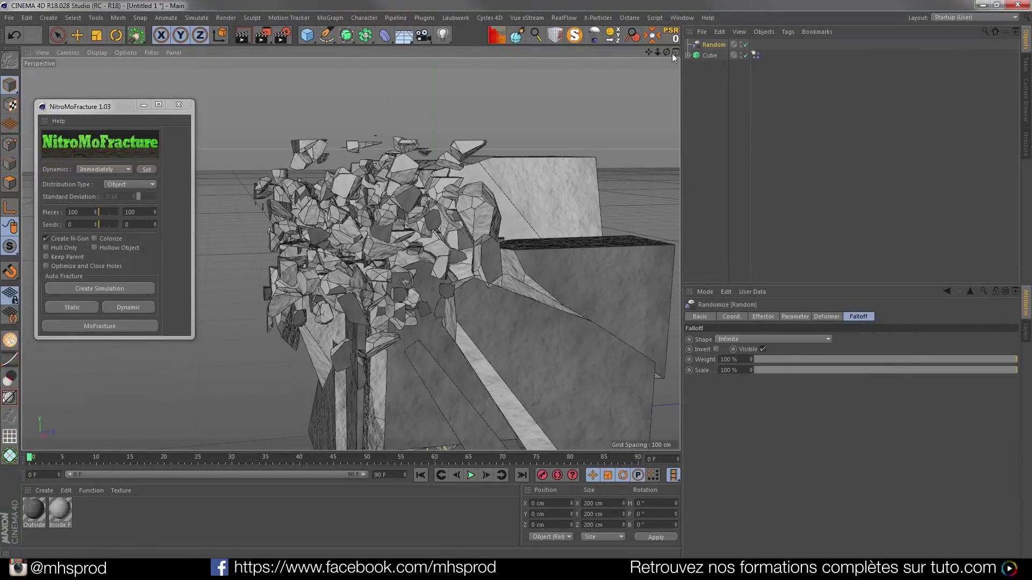
Delete the Random effector from the scene
key("Delete")
middle_click_drag(411, 245, 377, 164, "alt")
left_click_drag(387, 231, 456, 241, "alt")
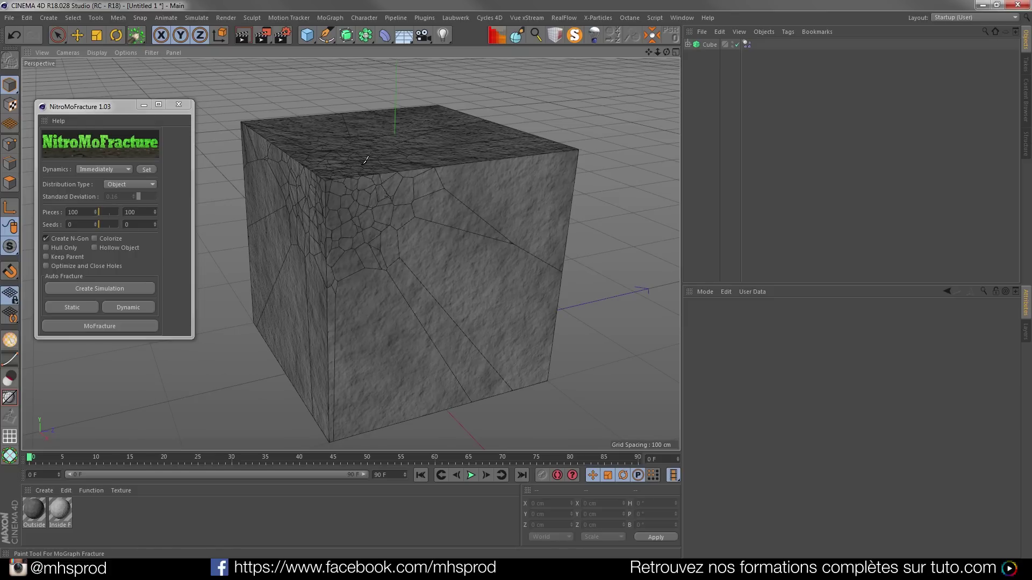
Add a NirtoMoFractureDynamicSize tag to the fractured Cube object
right_click(712, 46)
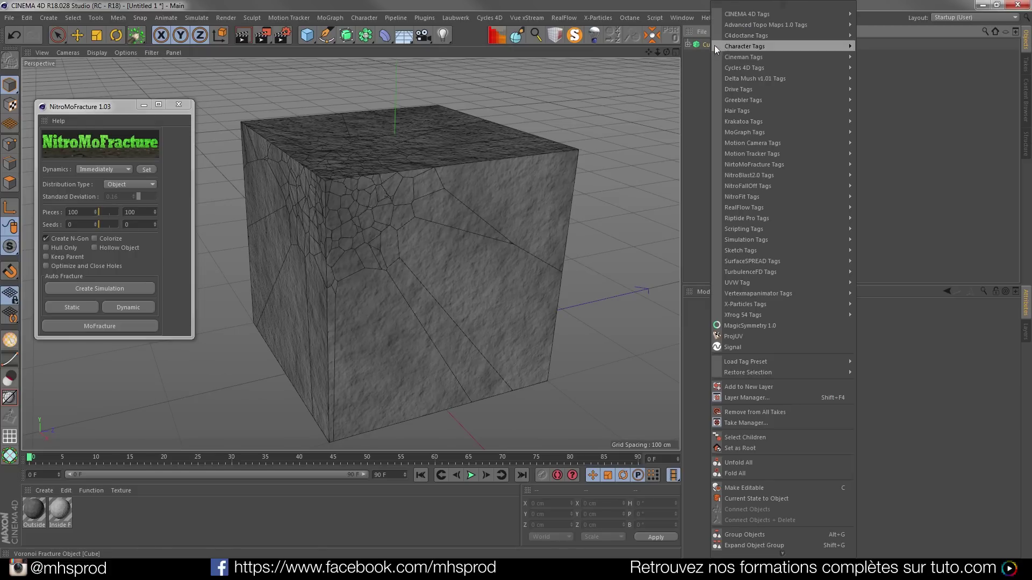
mouse_move(766, 165)
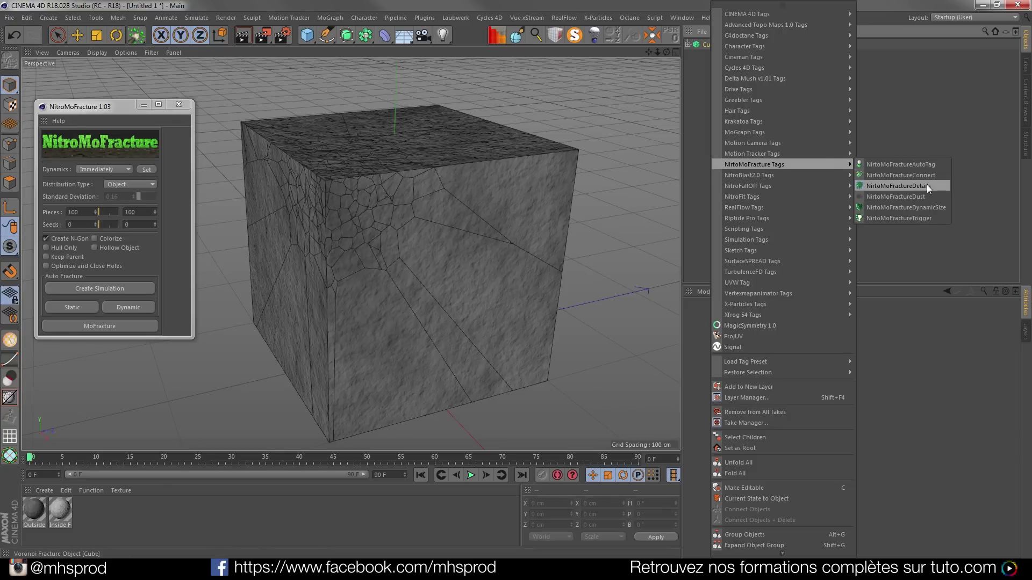
left_click(904, 208)
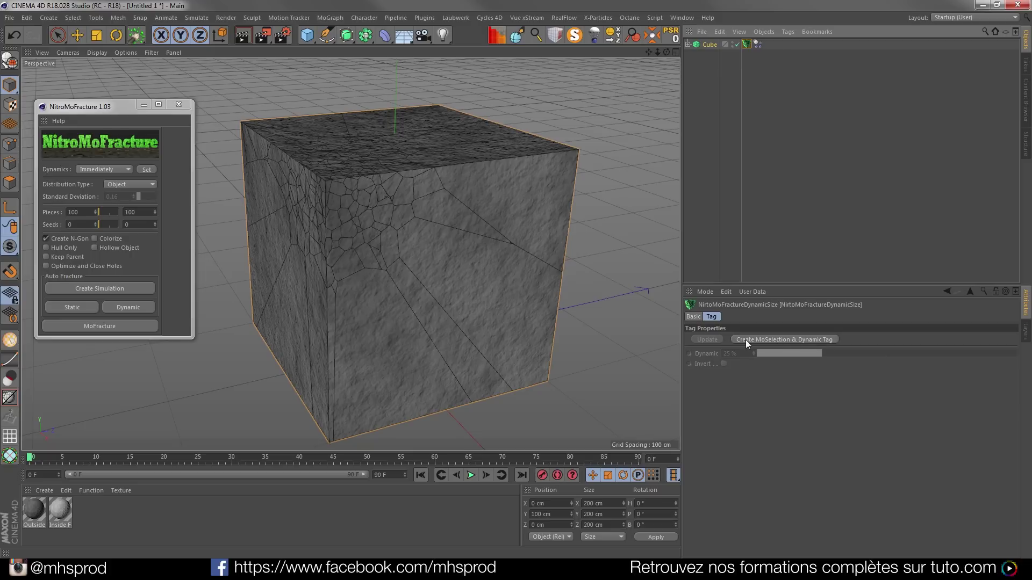
Create the MoSelection and Dynamic tag from the DynamicSize tag and set its Dynamic value to 18%
left_click(783, 340)
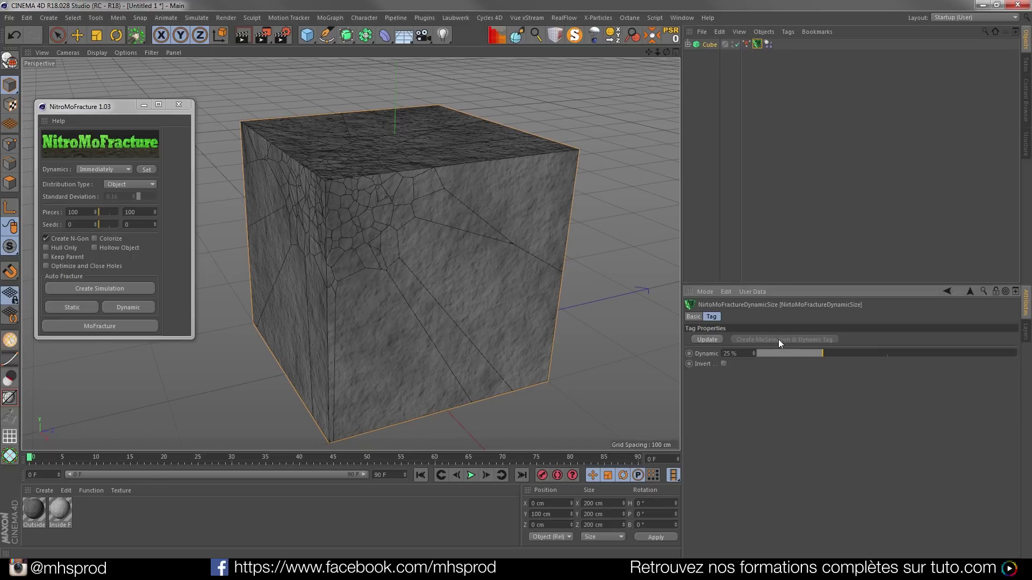
mouse_move(825, 353)
left_mouse_down()
mouse_move(905, 356)
mouse_move(805, 352)
left_mouse_up()
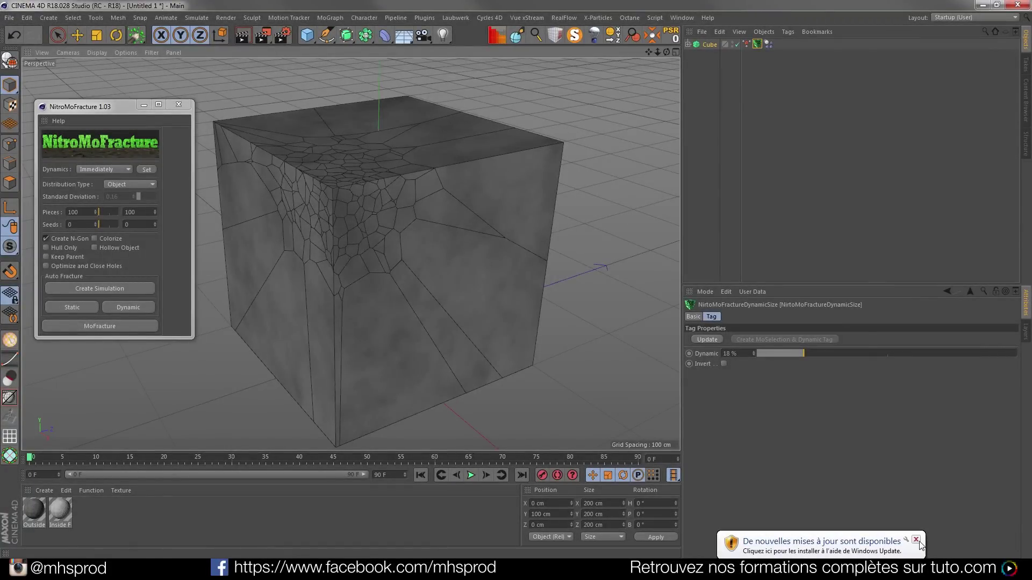
left_click(916, 539)
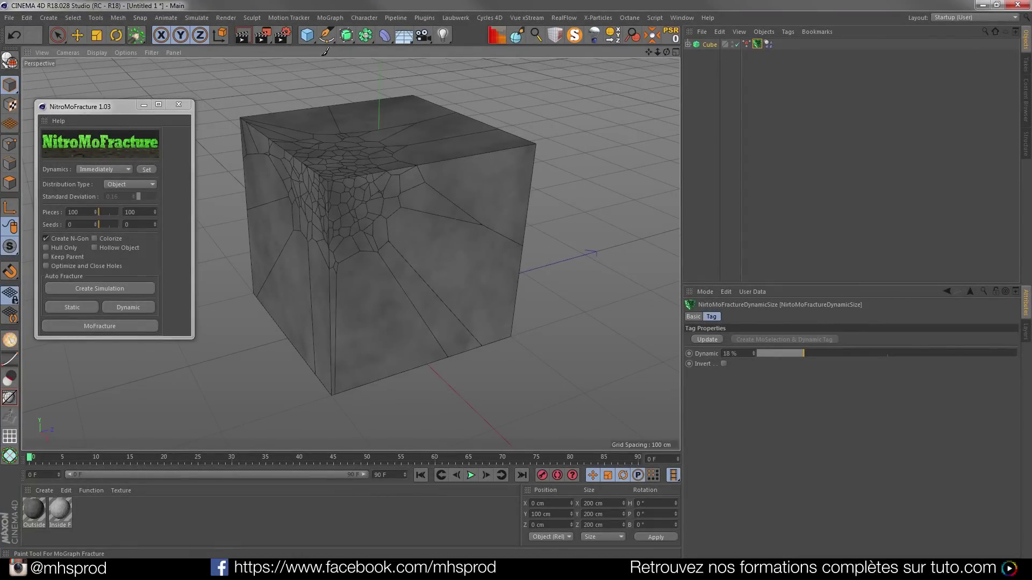
Add a sphere primitive and raise it above the cube to about Y 319 cm
left_click_drag(306, 44, 514, 70)
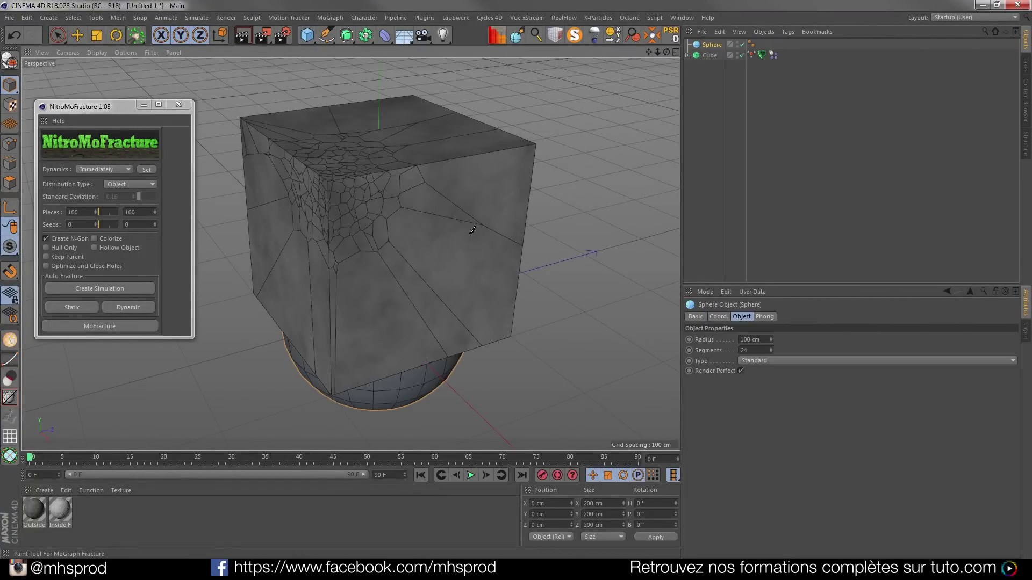
middle_click_drag(453, 282, 435, 289, "alt")
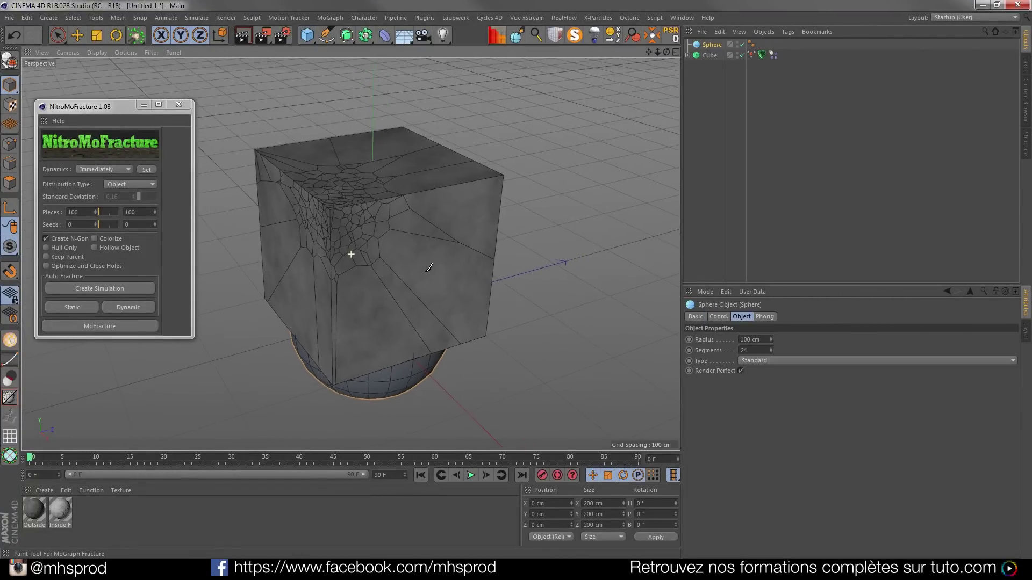
left_click(74, 34)
left_click_drag(370, 232, 379, 193)
middle_click_drag(412, 276, 416, 370, "alt")
left_click_drag(417, 370, 410, 369, "alt")
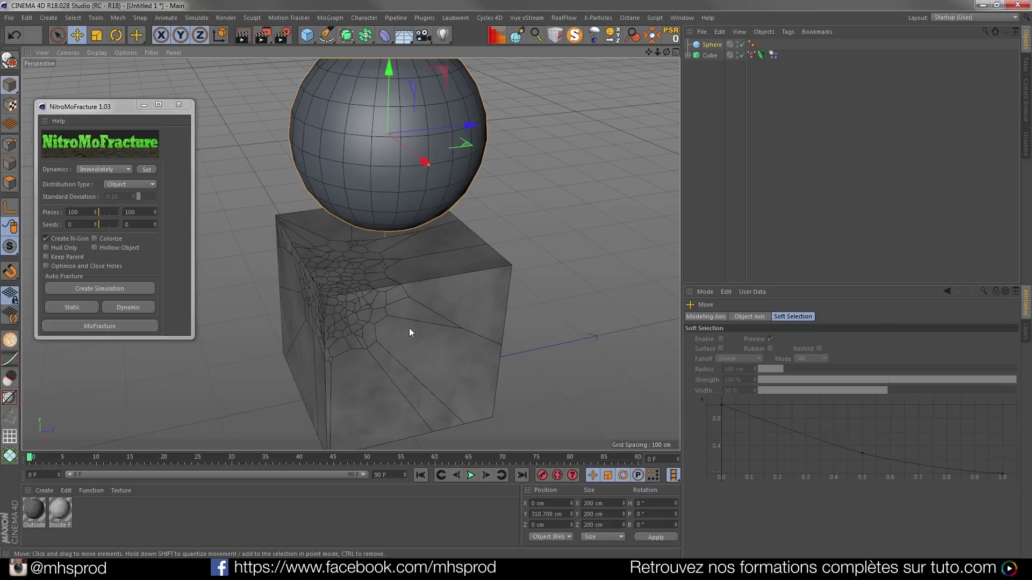
Shift the sphere over the finely fractured corner, to about X 28 cm and Z -39 cm
left_click_drag(478, 126, 440, 126)
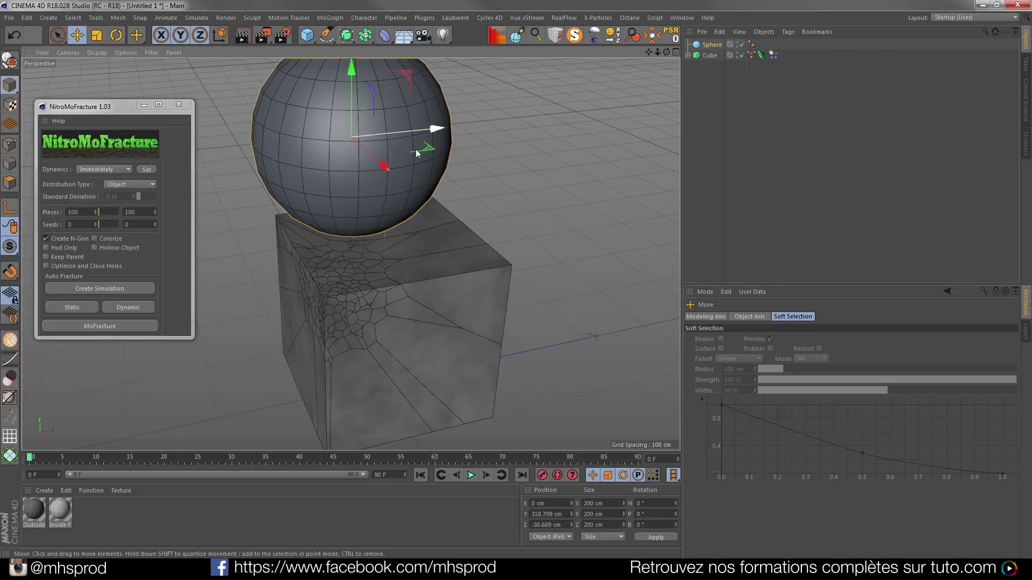
left_click_drag(382, 165, 401, 184)
left_click_drag(411, 333, 385, 257, "alt")
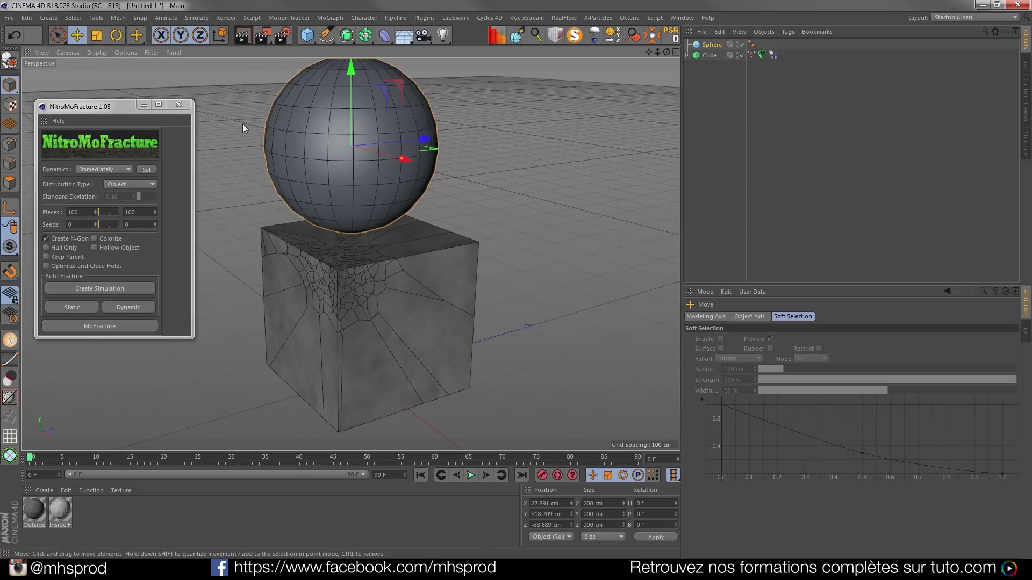
Apply dynamics set to Immediately to the Sphere with NitroMoFracture, keeping the plugin window clear of the sphere
left_click_drag(103, 108, 613, 137)
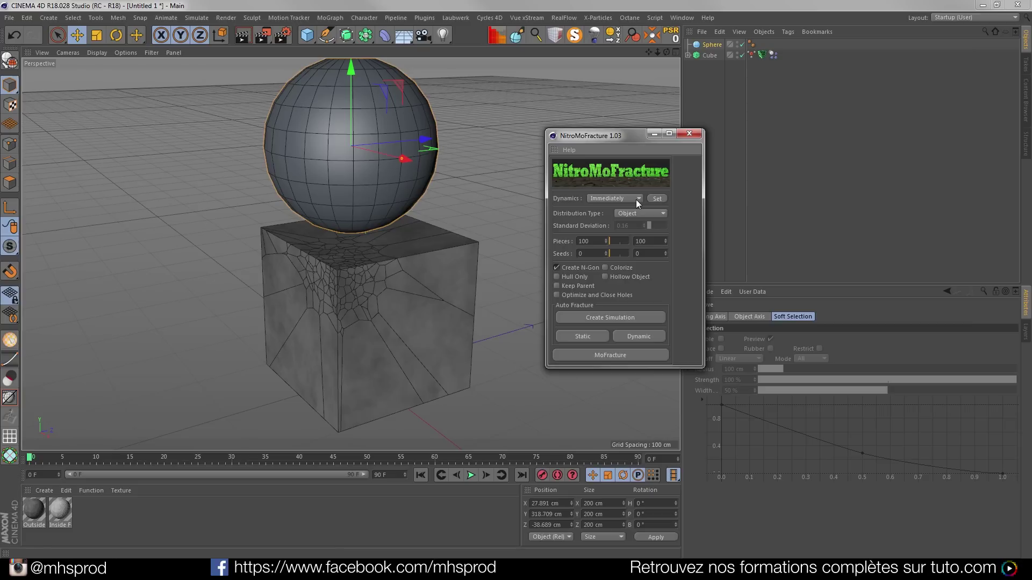
left_click(720, 42)
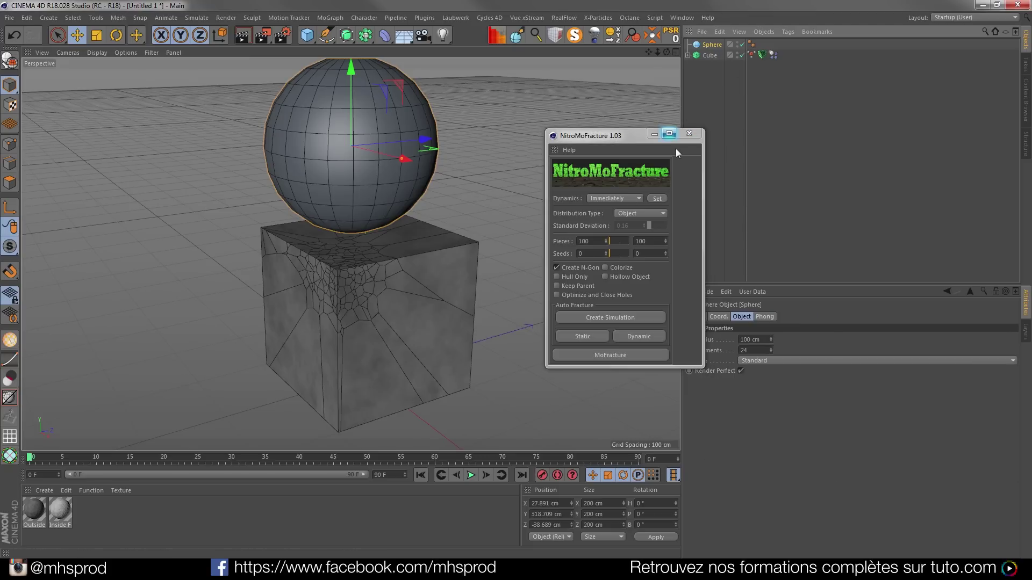
left_click(638, 199)
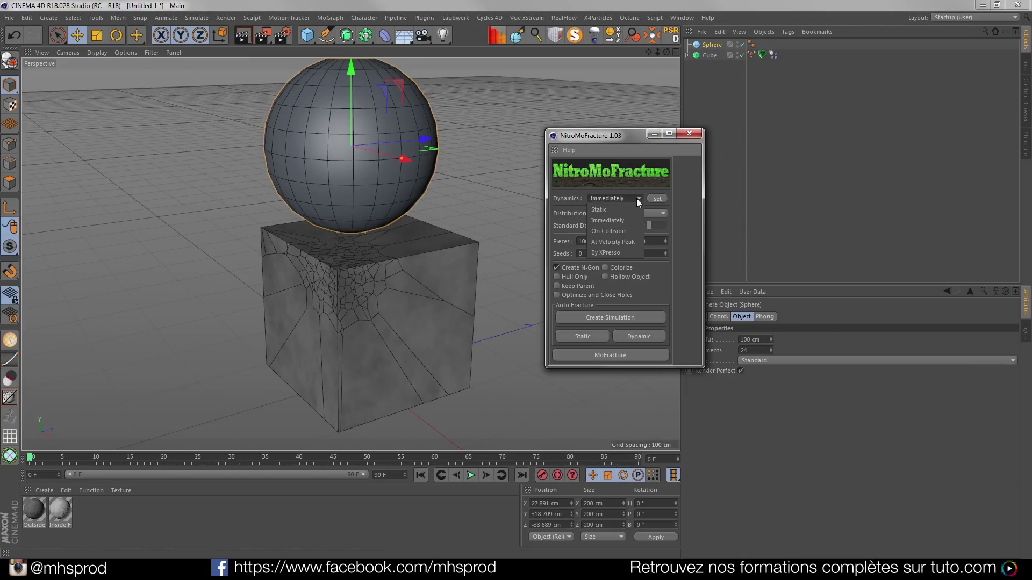
left_click(604, 220)
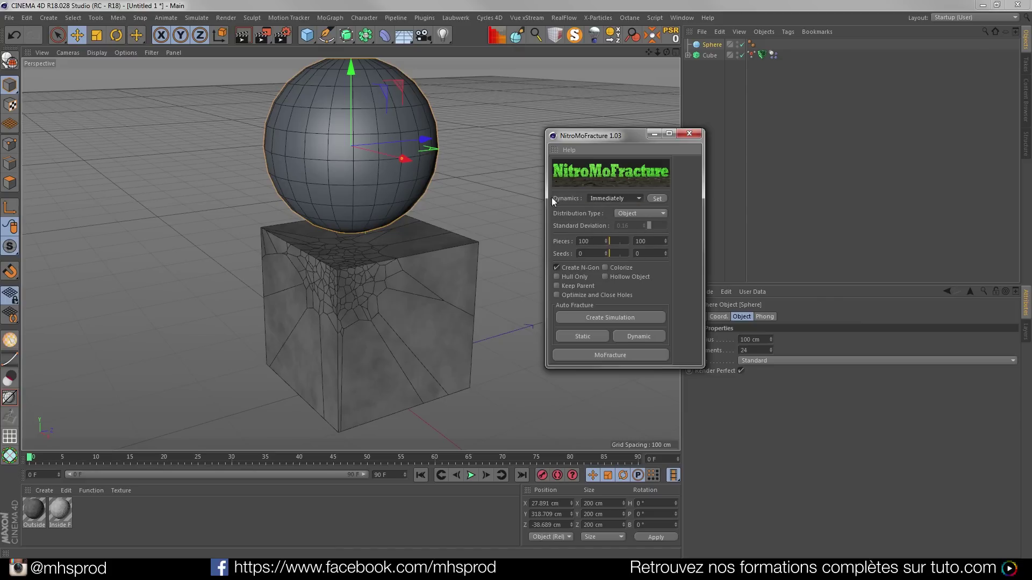
left_click(656, 199)
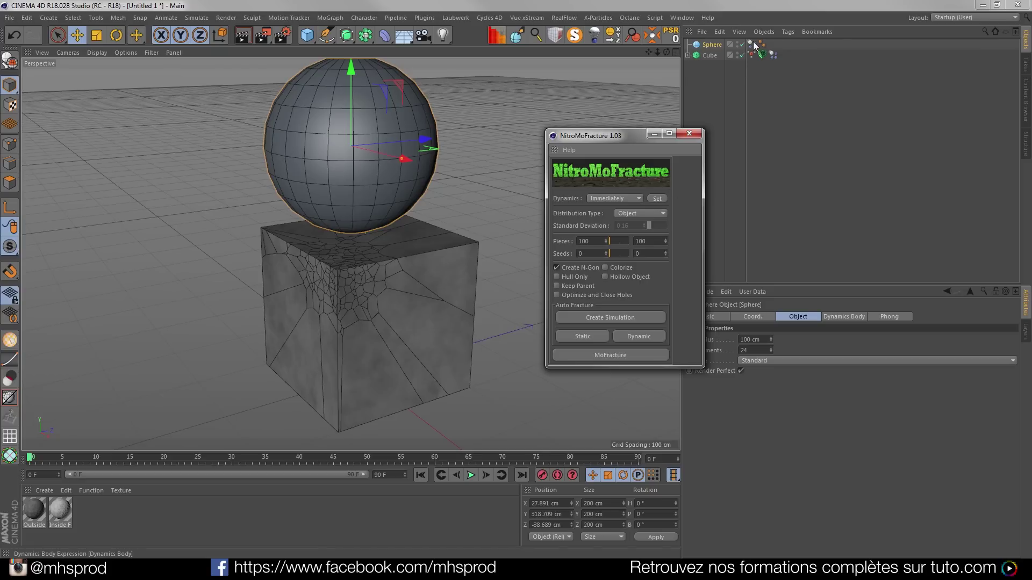
Play the simulation of the sphere falling on the cube twice, rewinding to the first frame each time
left_click(470, 475)
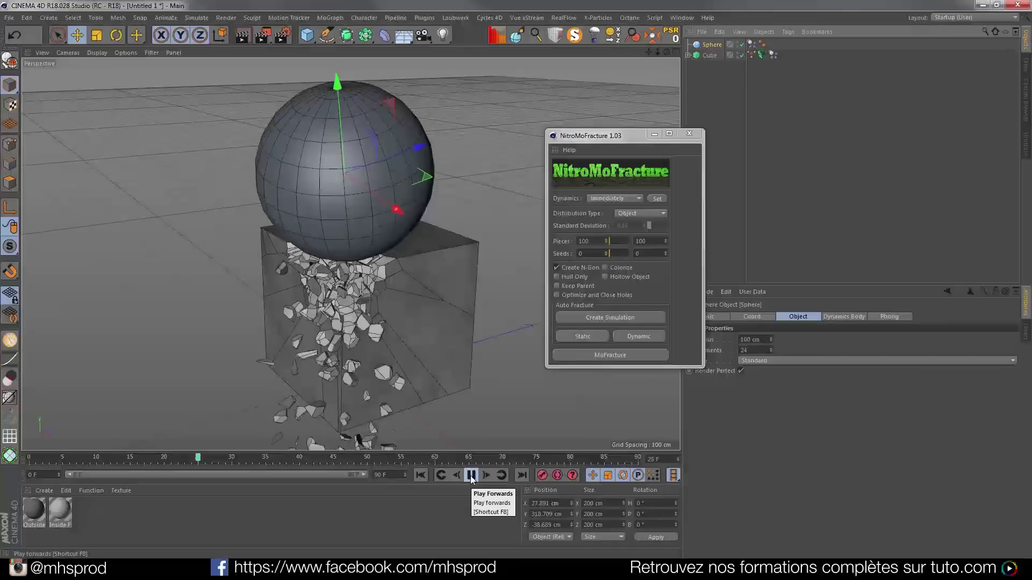
left_click(471, 475)
left_click(420, 475)
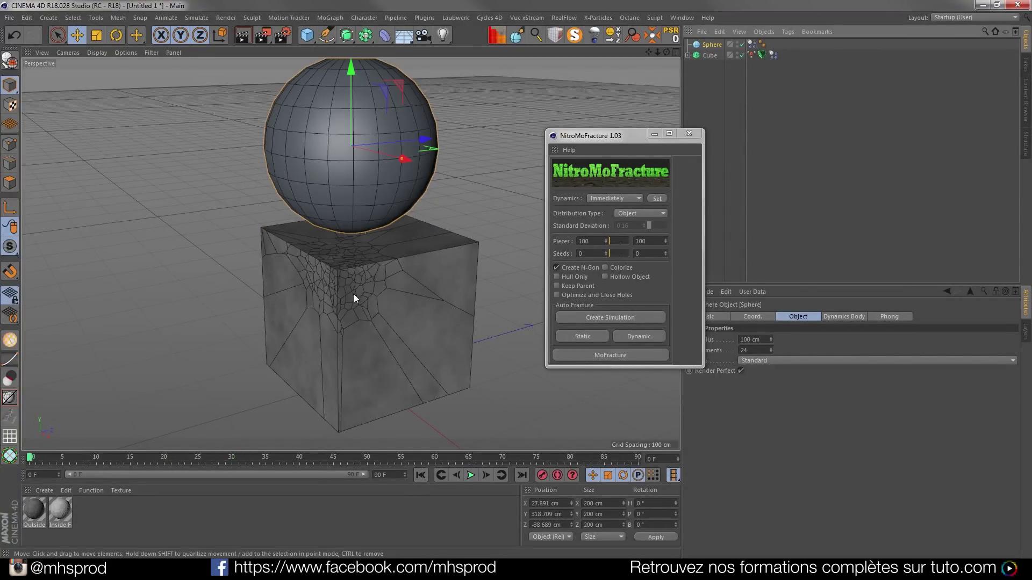
left_click(471, 475)
left_click(471, 475)
left_click(420, 475)
Set the fractured Cube's dynamics to On Collision with NitroMoFracture
left_click(710, 55)
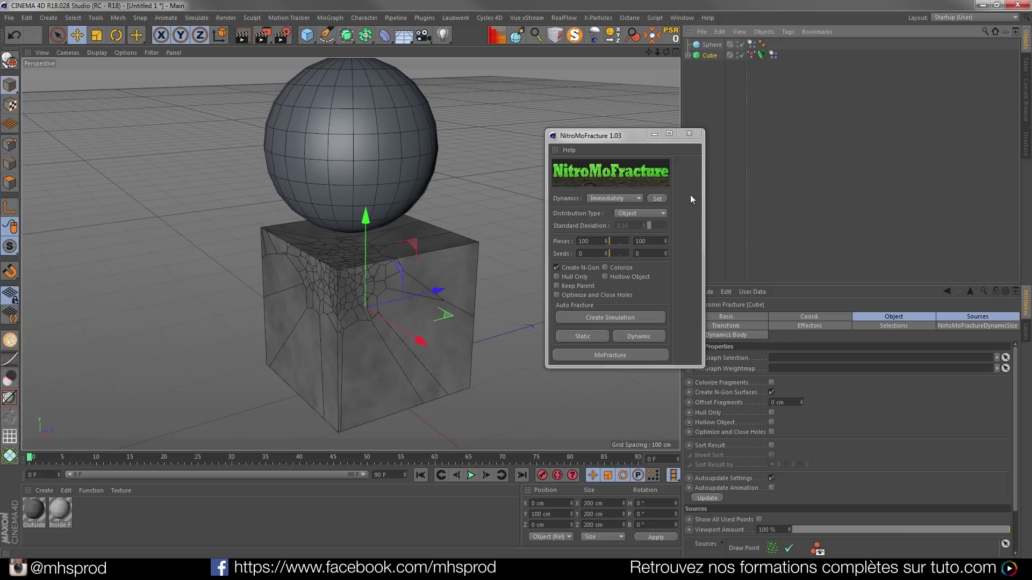
left_click(637, 198)
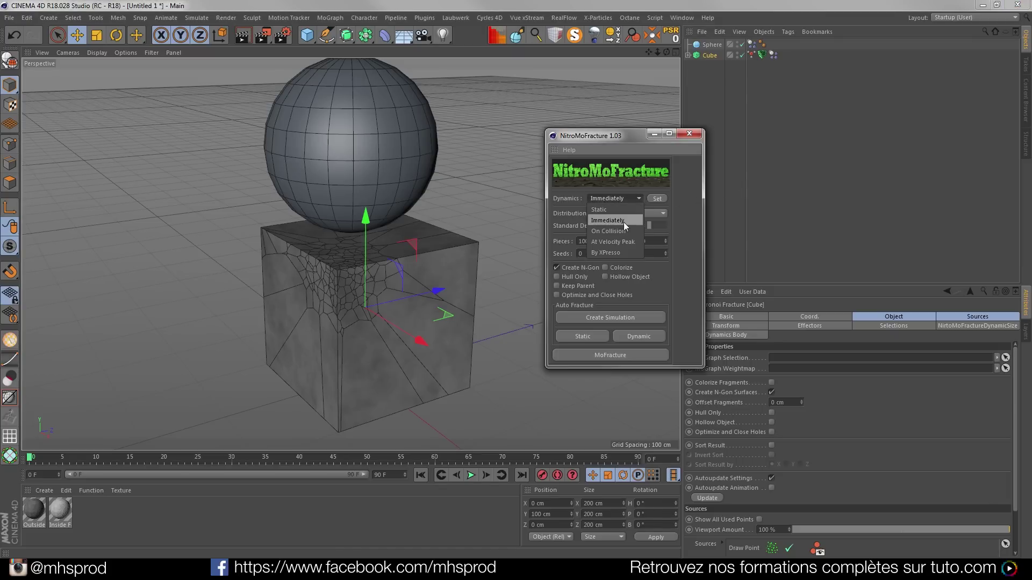
left_click(608, 232)
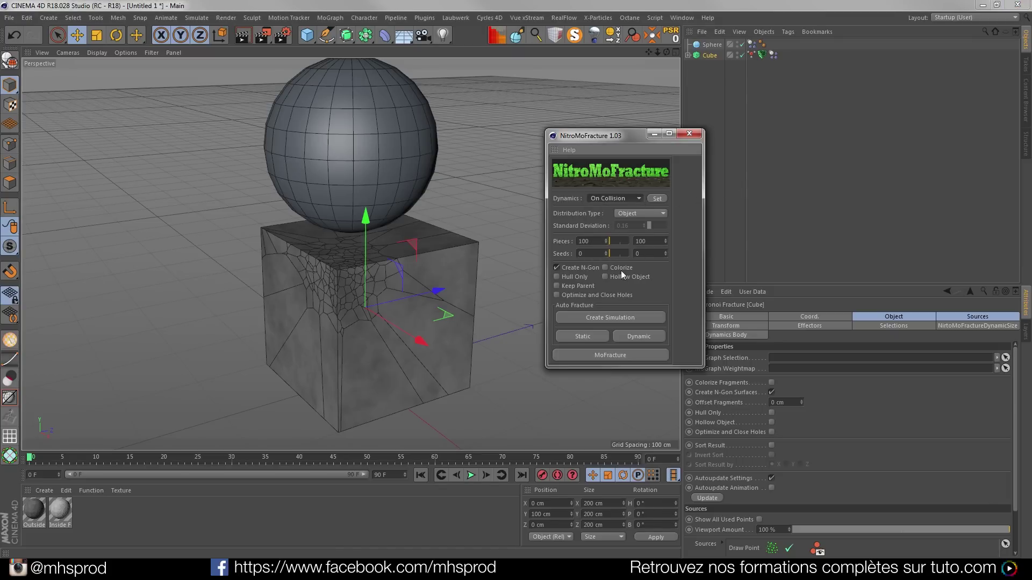
left_click(658, 198)
Play the simulation with collision-triggered dynamics, stop at frame 20 and inspect the shattered corner of the cube
left_click(471, 475)
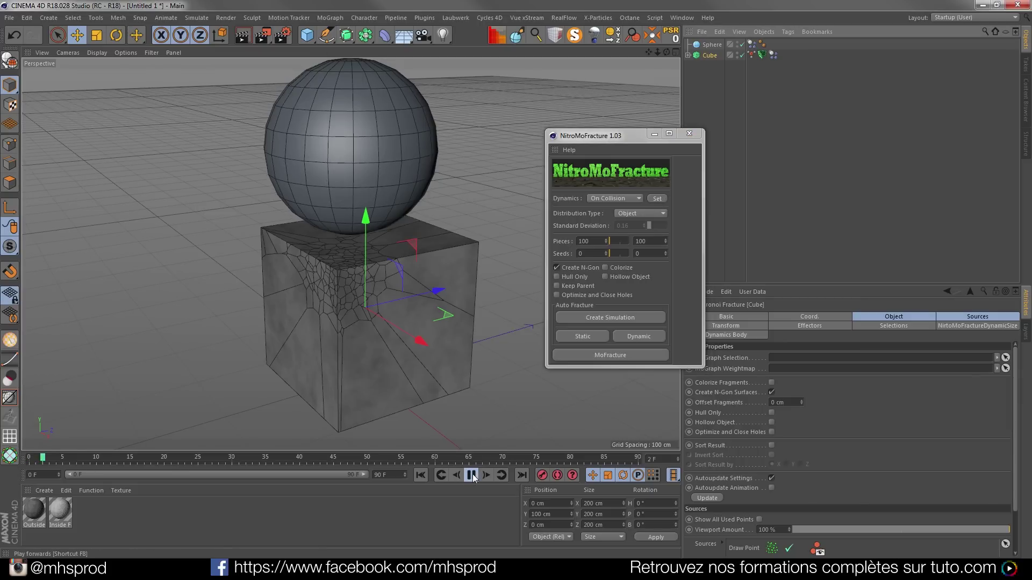
left_click(470, 474)
left_click_drag(344, 293, 373, 340, "alt")
middle_click_drag(372, 340, 345, 298, "alt")
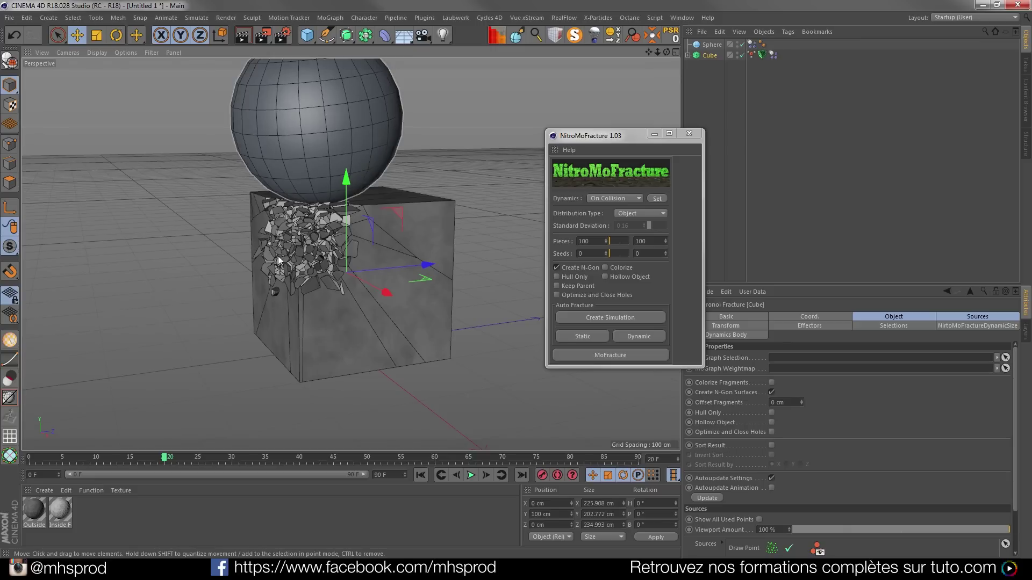
scroll(304, 288, "up", 5)
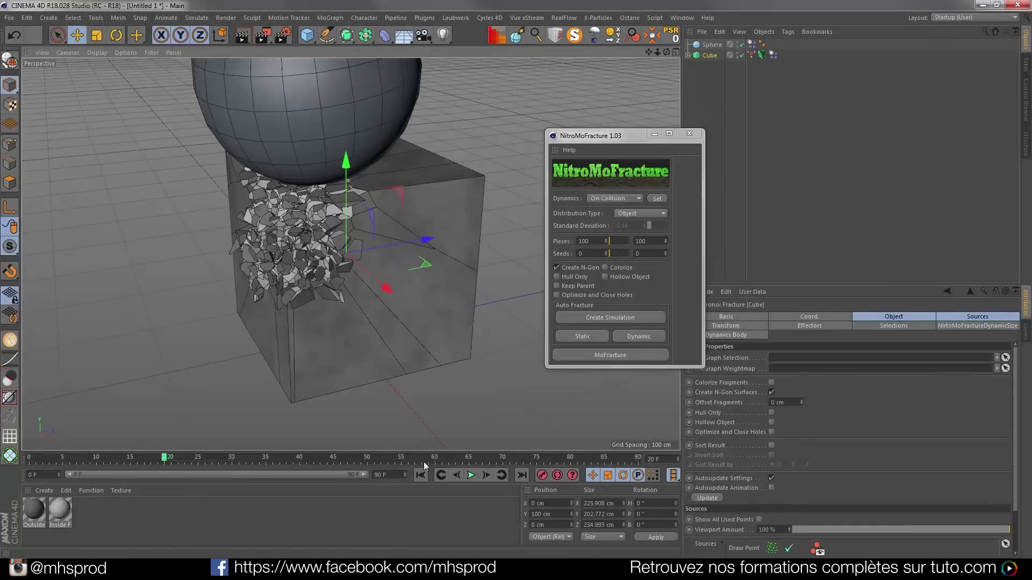
Replay the simulation from the first frame, stop it at frame 20 and examine the breaking fragments up close
left_click(421, 475)
left_click(473, 476)
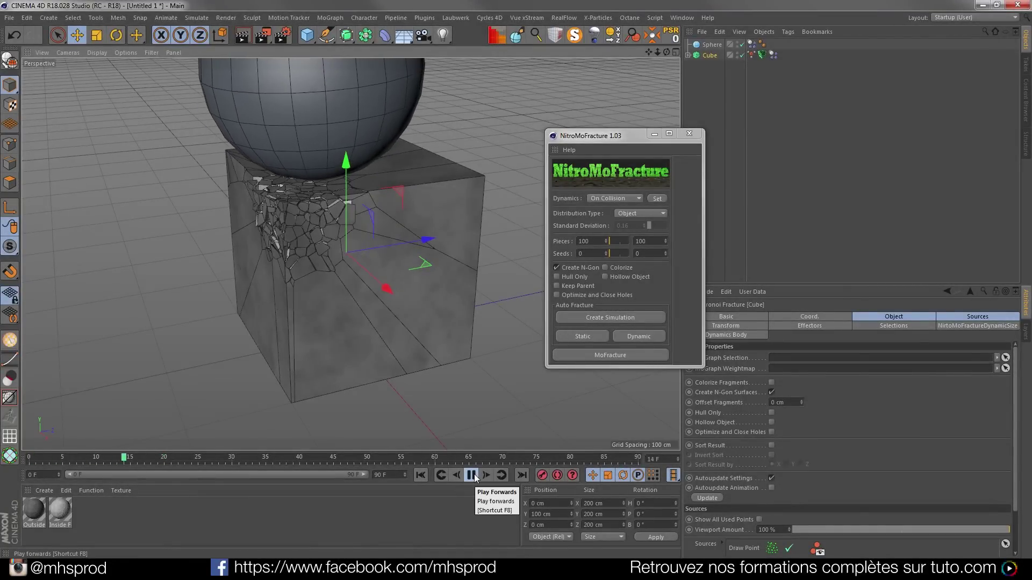
left_click(474, 477)
scroll(301, 274, "up", 8)
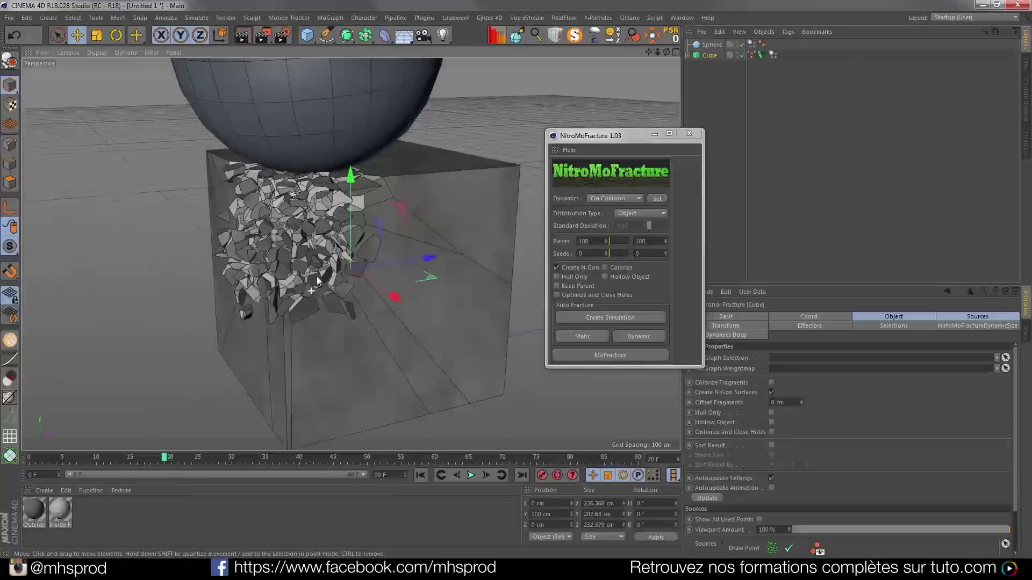
scroll(309, 268, "up", 2)
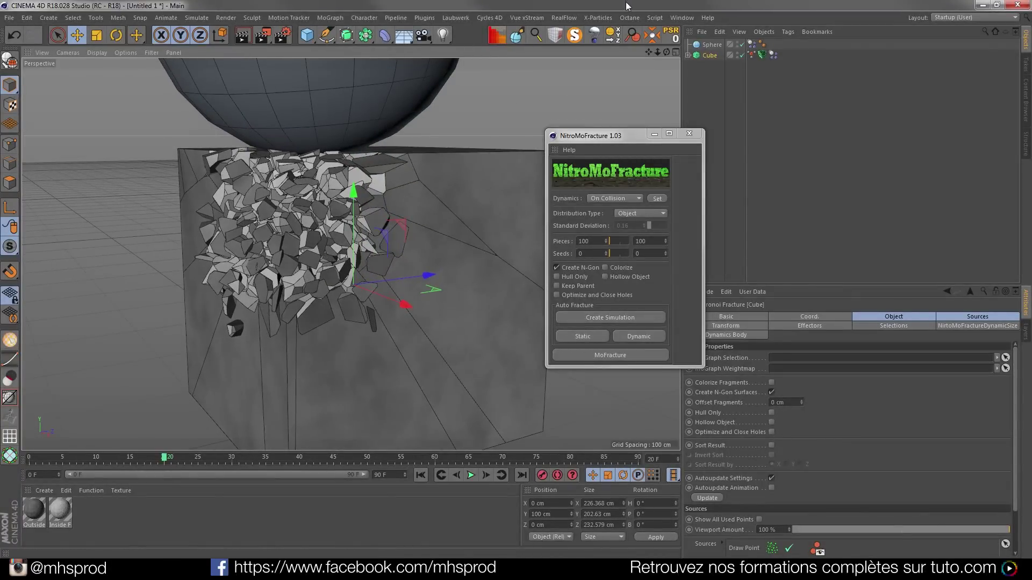
Open the Octane Live Viewer and dock it alongside the object manager
left_click(630, 18)
left_click(643, 45)
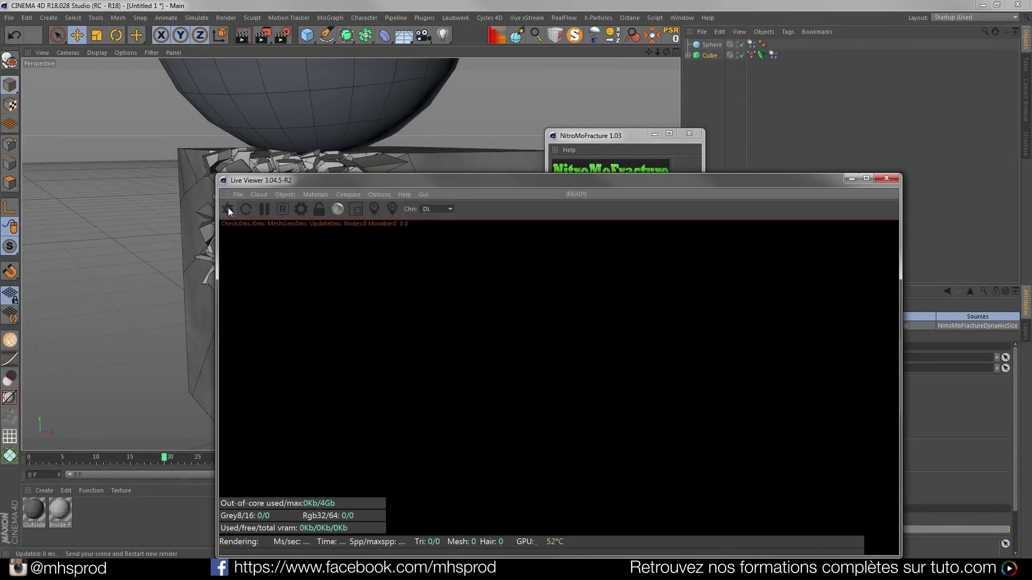
left_click_drag(226, 199, 1026, 133)
Delete the Outside and Inside materials and start the Octane live render of the fractured cube
left_click_drag(94, 515, 29, 512)
key("Delete")
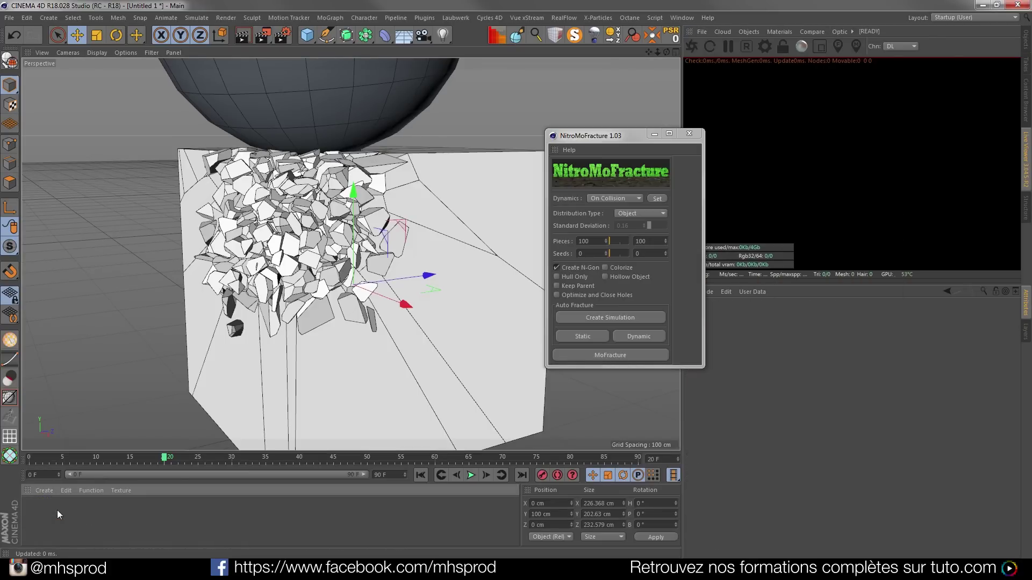
left_click(693, 47)
left_click(623, 136)
left_click_drag(624, 136, 565, 117)
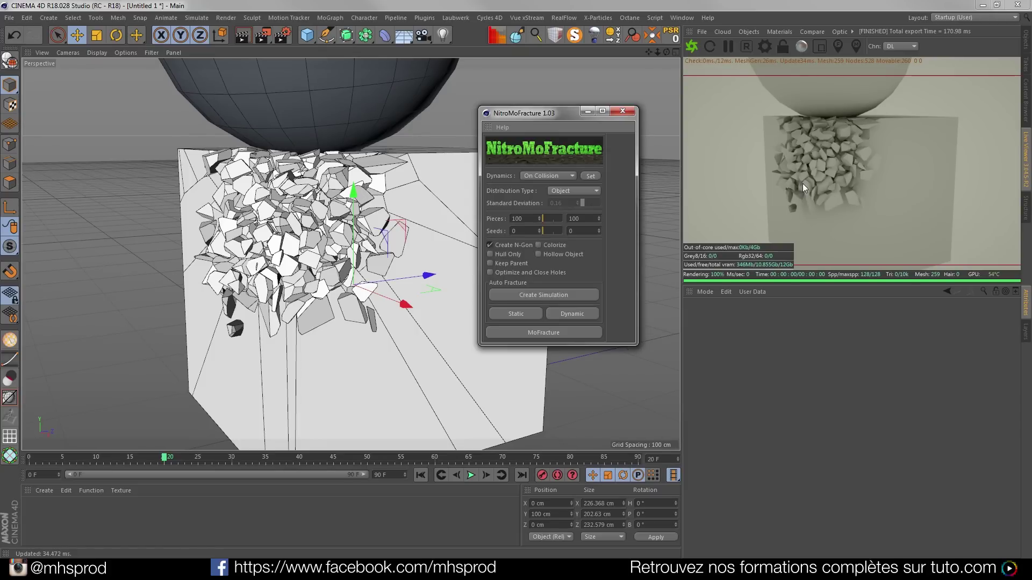
Replay the simulation from the start with the live render running and stop it at frame 16
left_click(419, 476)
left_click(471, 476)
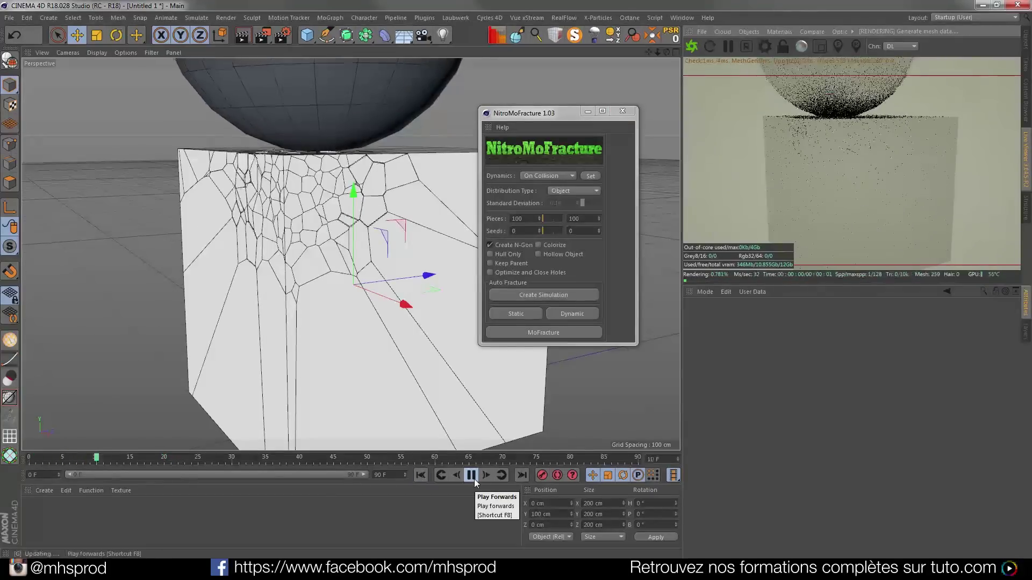
left_click(472, 476)
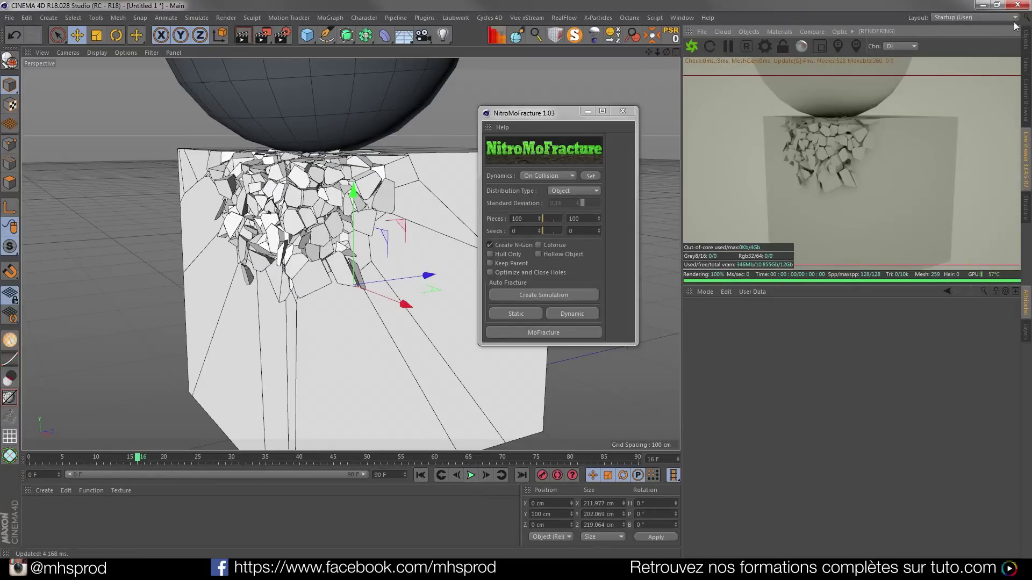
Review the Voronoi Fracture Cube's Selections, Object, Effectors, Transform, DynamicSize and Sources settings
left_click(1026, 38)
left_click(710, 55)
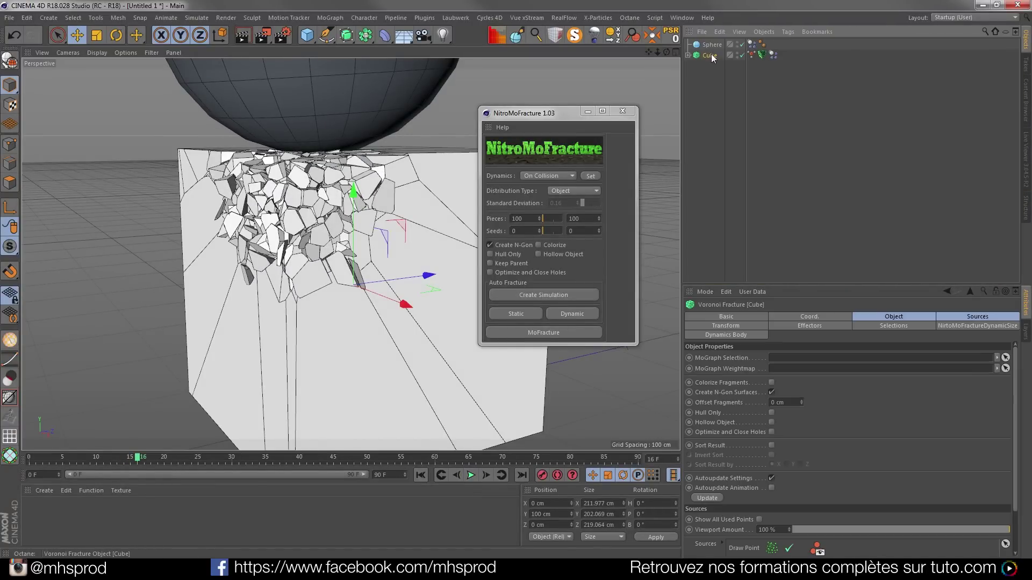
left_click(972, 327)
left_click(910, 326)
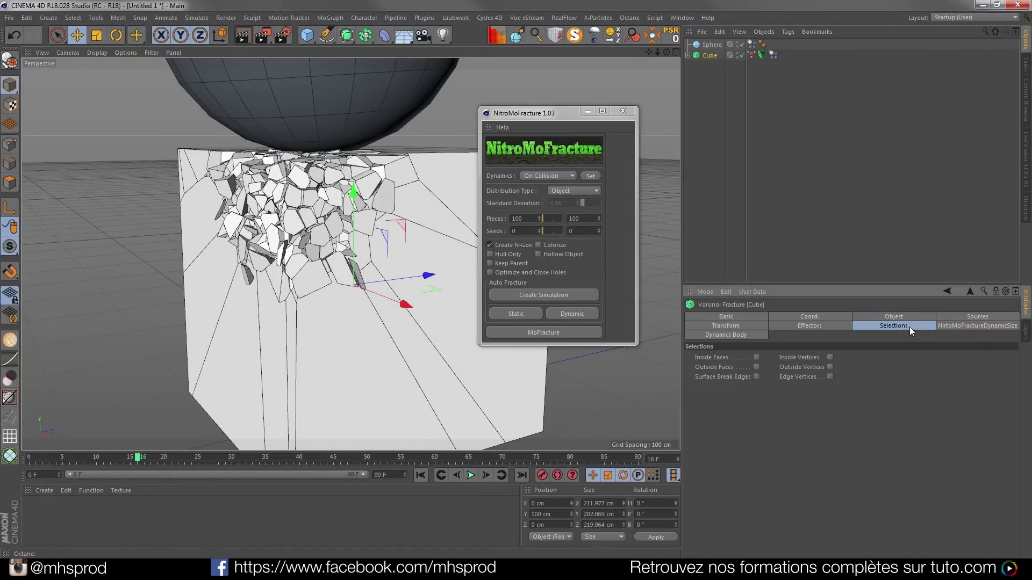
left_click(883, 315)
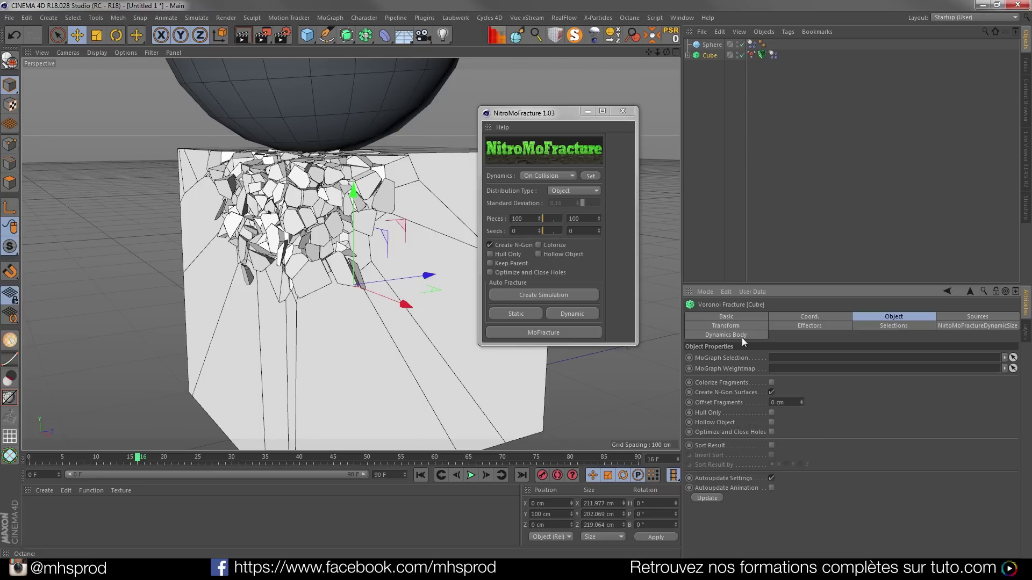
left_click(825, 326)
left_click(725, 326)
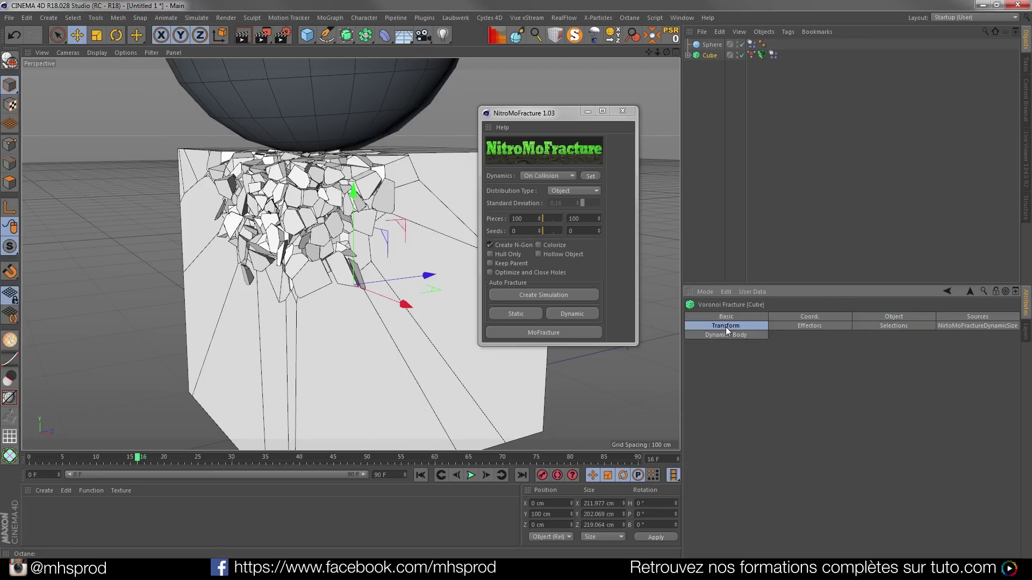
left_click(932, 317)
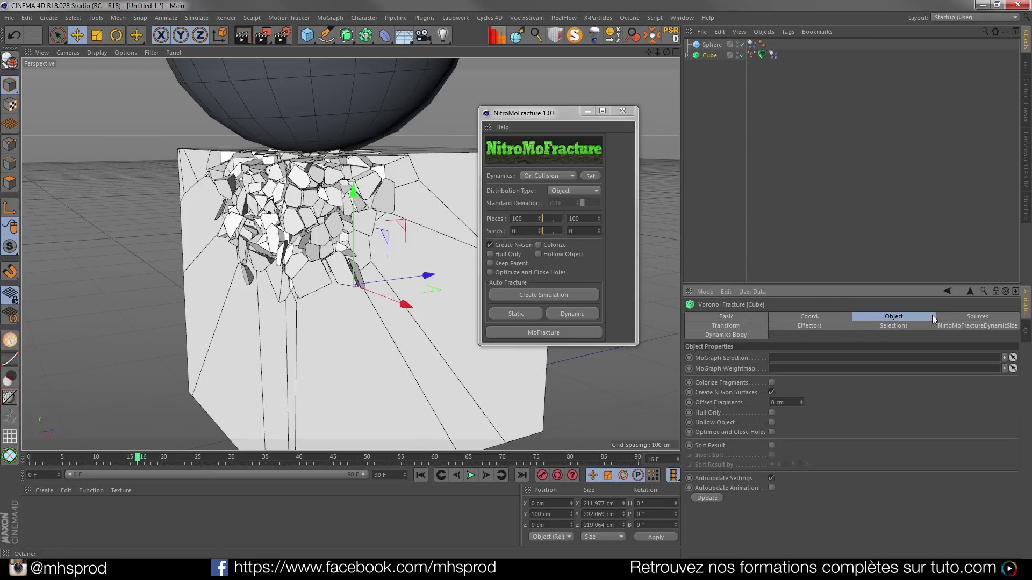
left_click(817, 317)
left_click(828, 326)
left_click(893, 326)
left_click(959, 326)
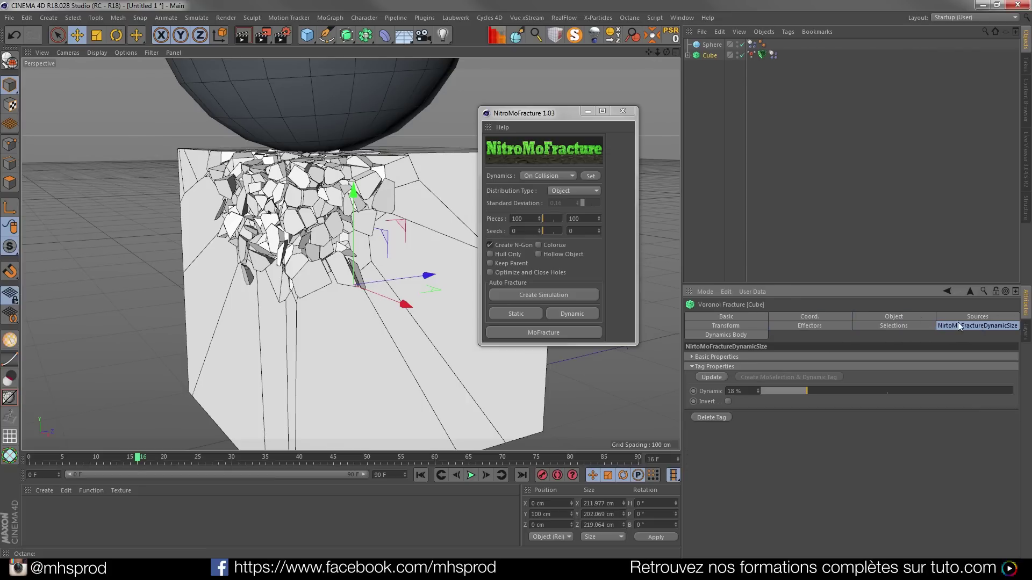
left_click(698, 326)
left_click(984, 315)
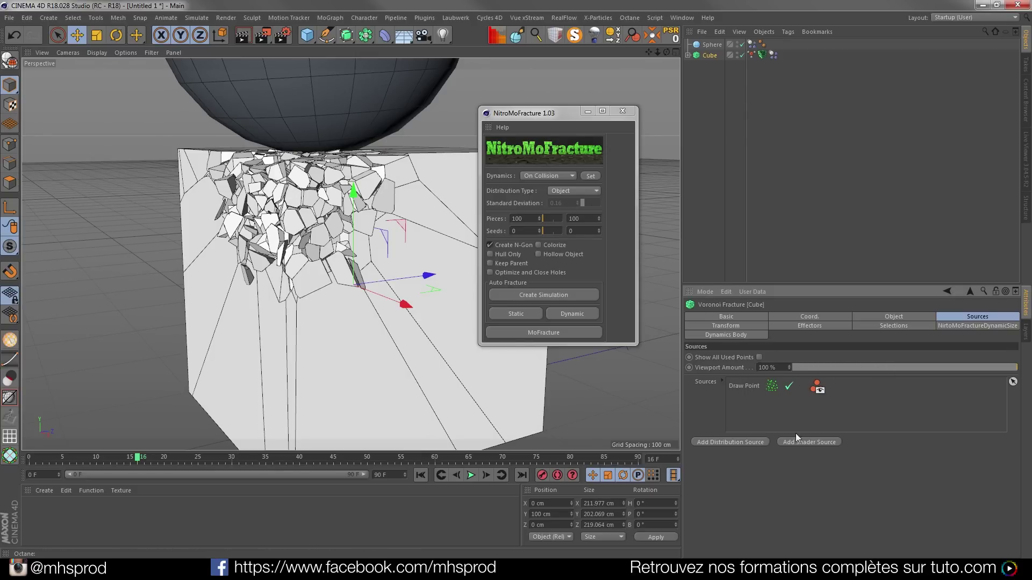
Bring the Octane Live Viewer back into view and move the NitroMoFracture window clear of the cube
scroll(322, 258, "up", 2)
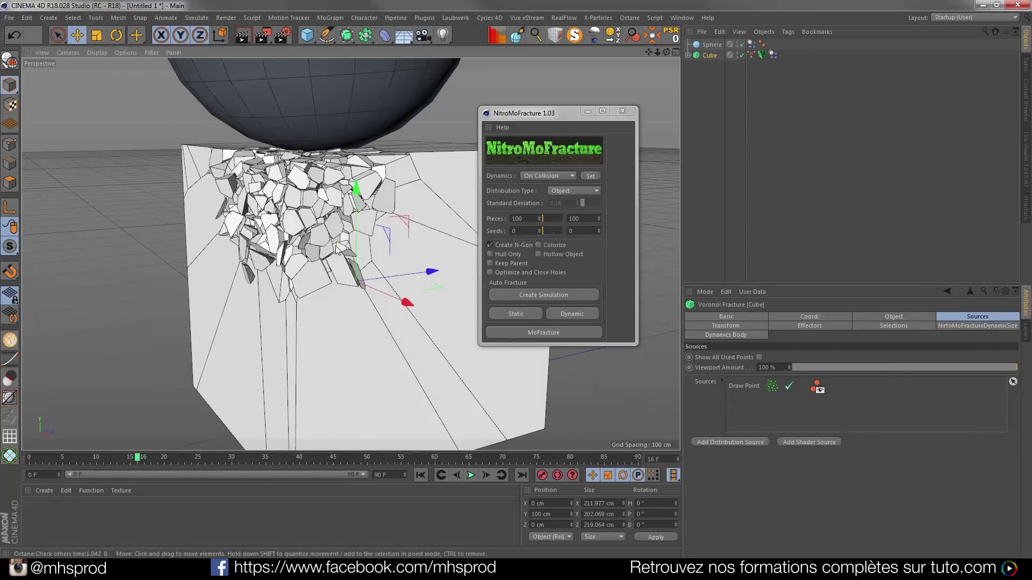
middle_click_drag(336, 255, 342, 238, "alt")
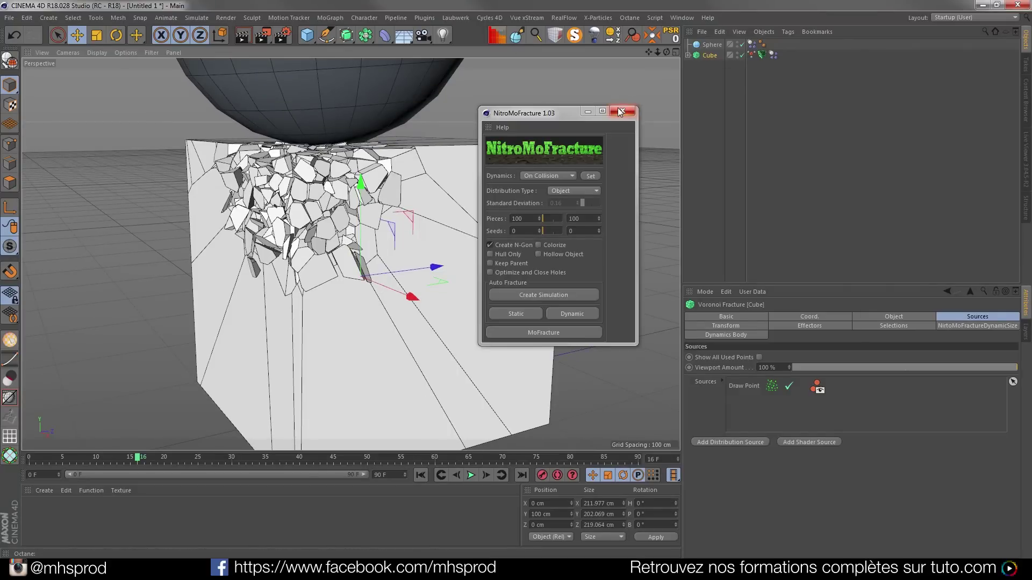
left_click(1025, 112)
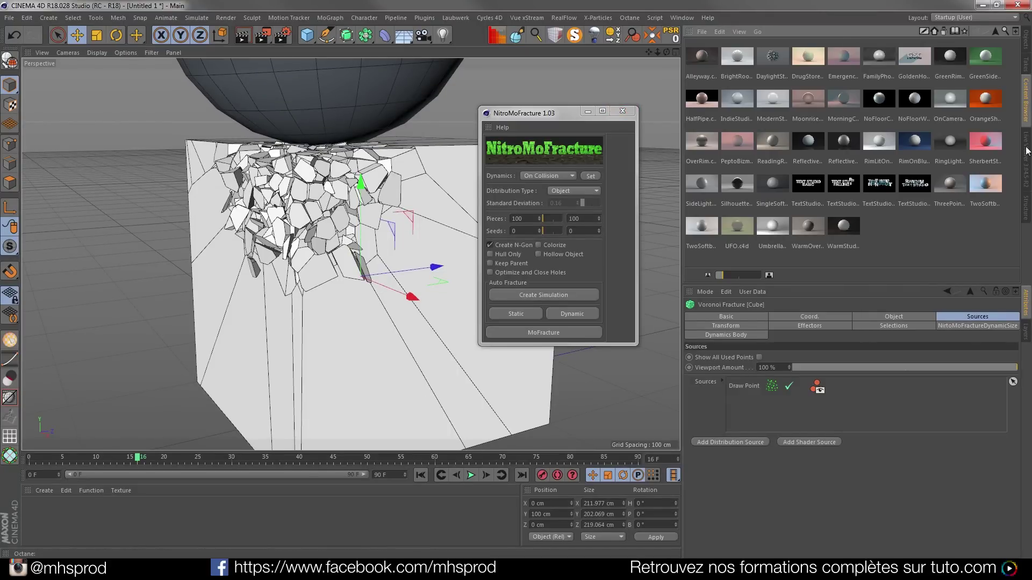
left_click(1026, 152)
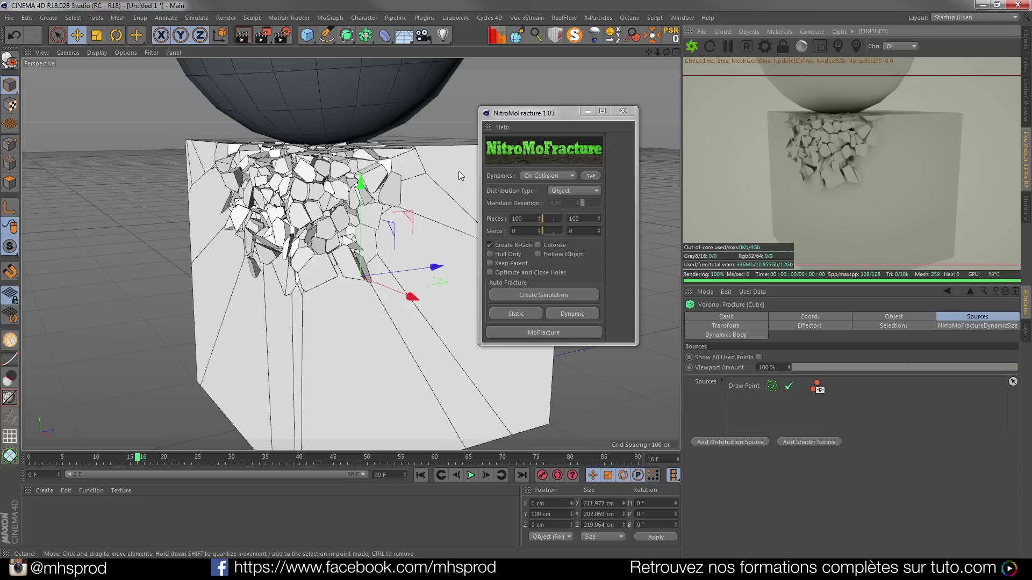
left_click(533, 114)
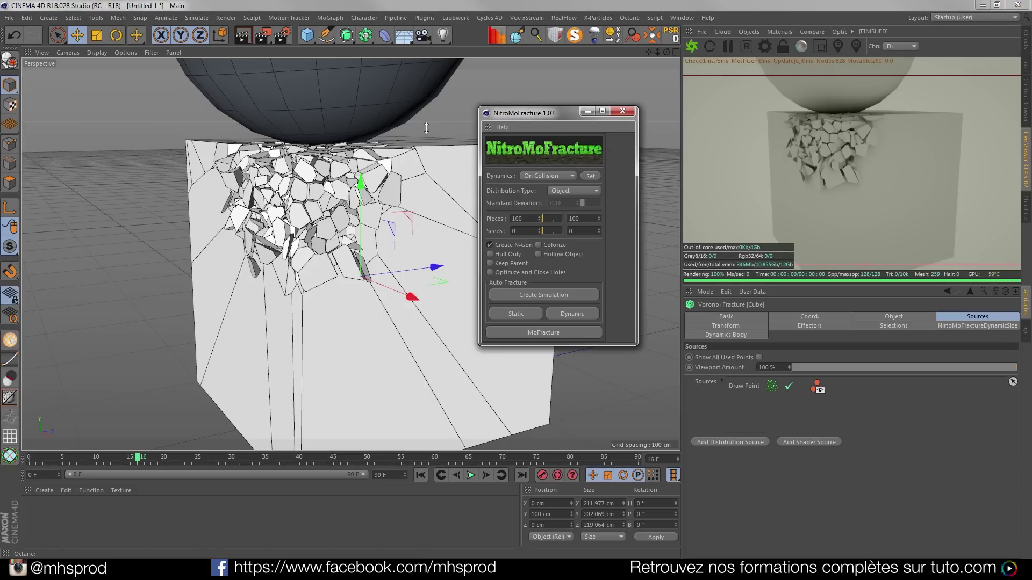
left_click_drag(545, 115, 111, 132)
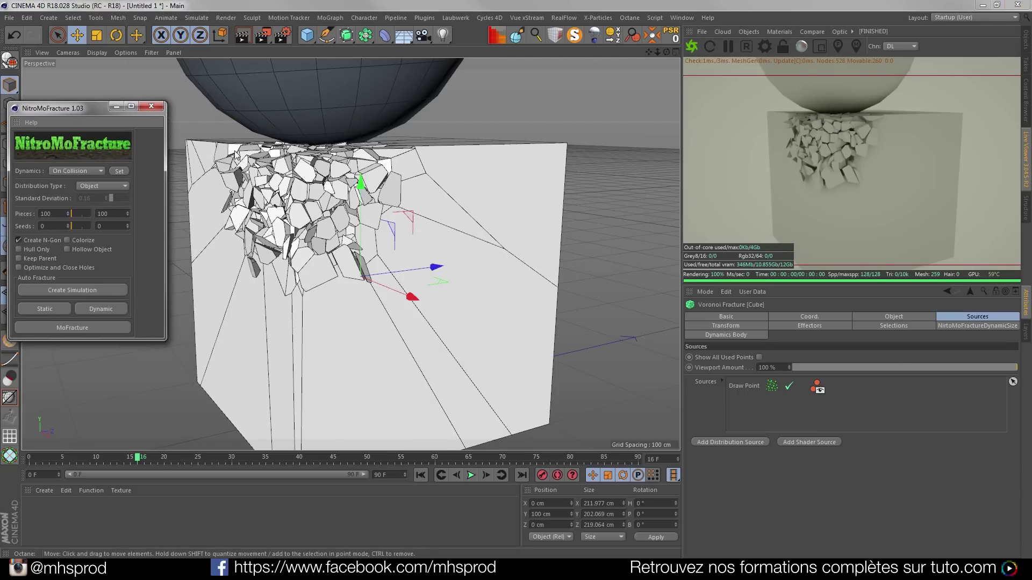
scroll(305, 173, "up", 3)
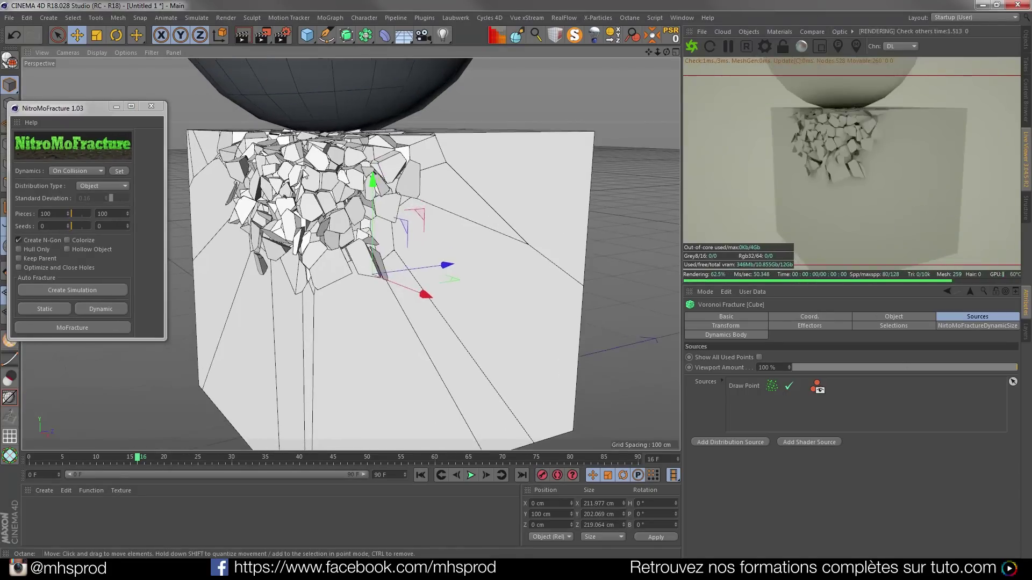
Add a NirtoMoFractureDetails tag to the fractured Cube
scroll(305, 174, "up", 1)
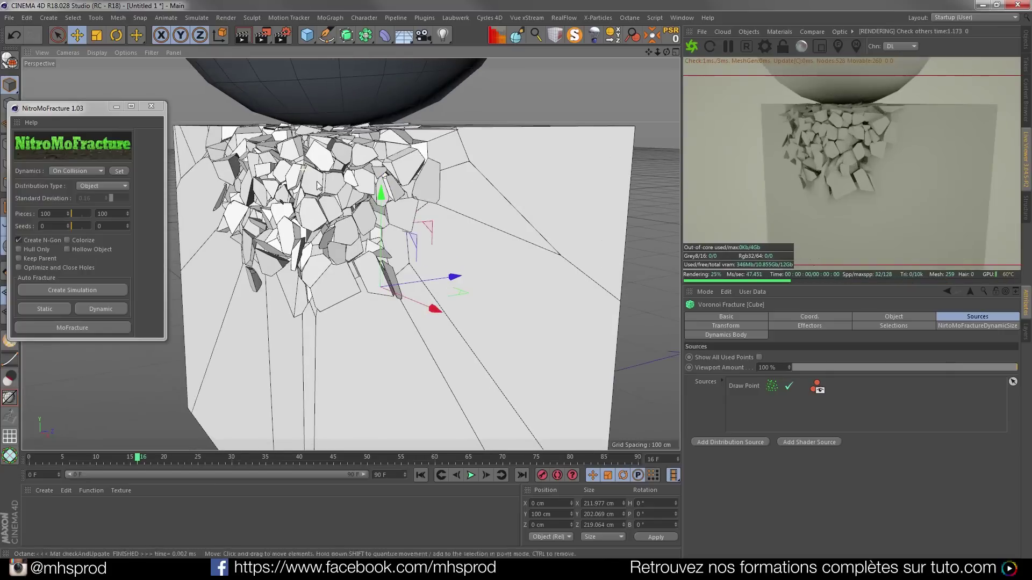
left_click_drag(355, 186, 366, 220, "alt")
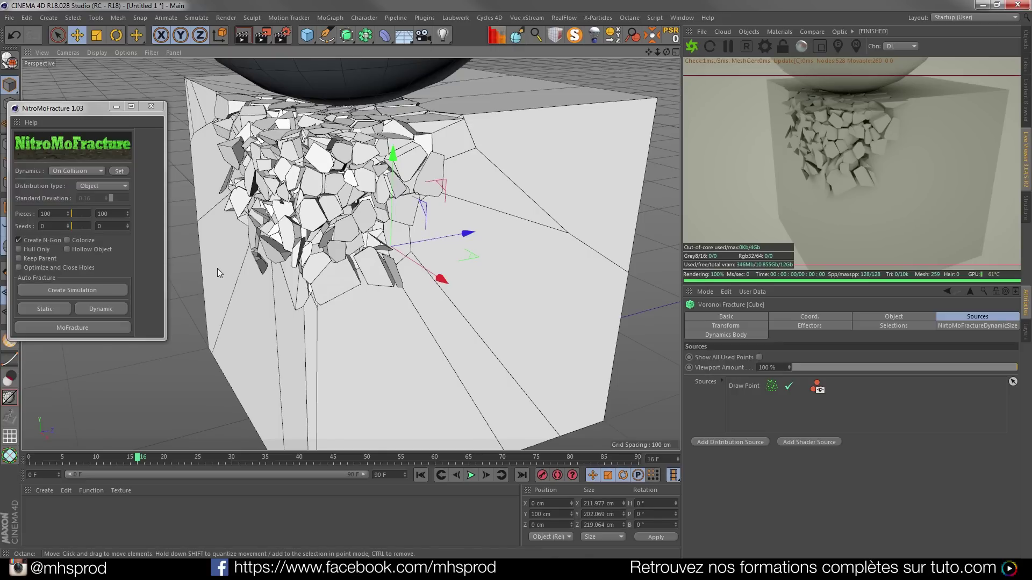
mouse_move(329, 244)
middle_mouse_down("alt")
mouse_move(332, 263)
mouse_move(335, 249)
middle_mouse_up("alt")
scroll(336, 238, "up", 1)
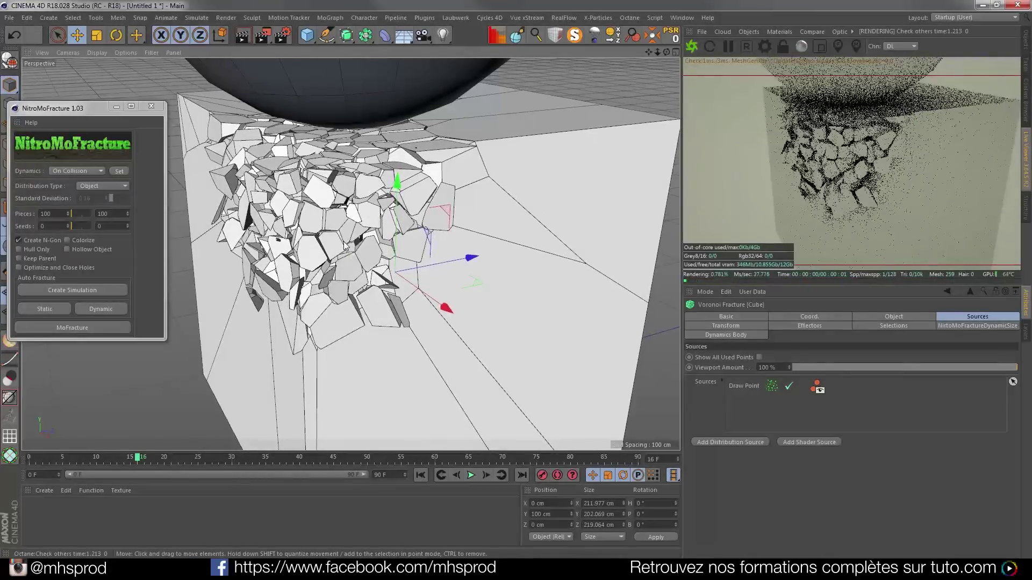
left_click(1027, 44)
right_click(711, 55)
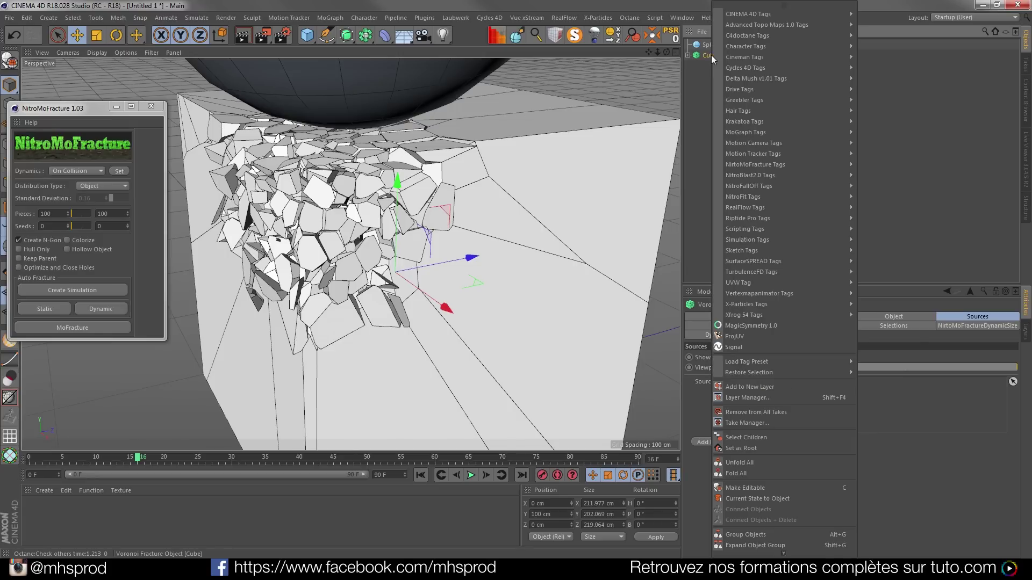
mouse_move(833, 164)
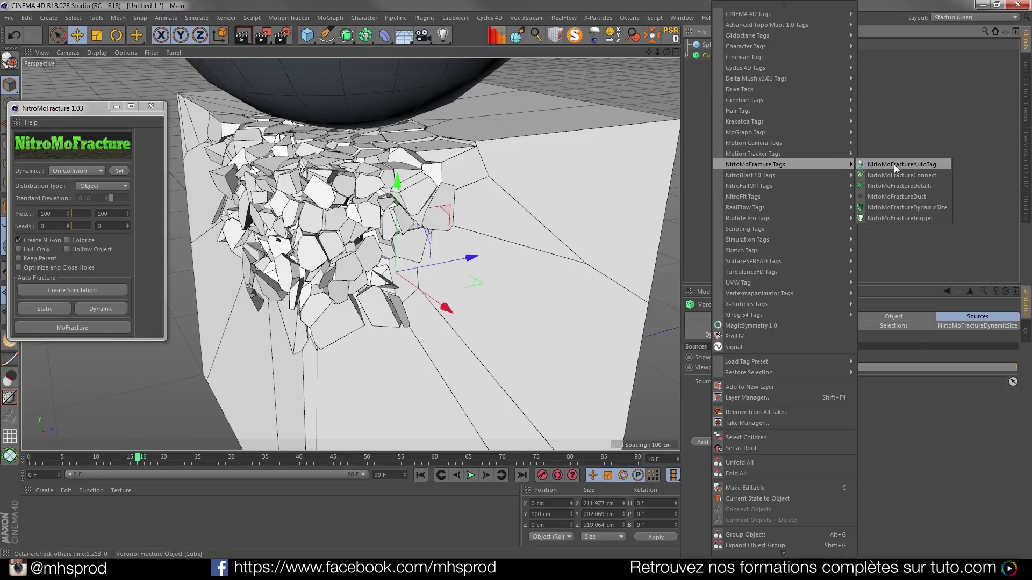
left_click(913, 186)
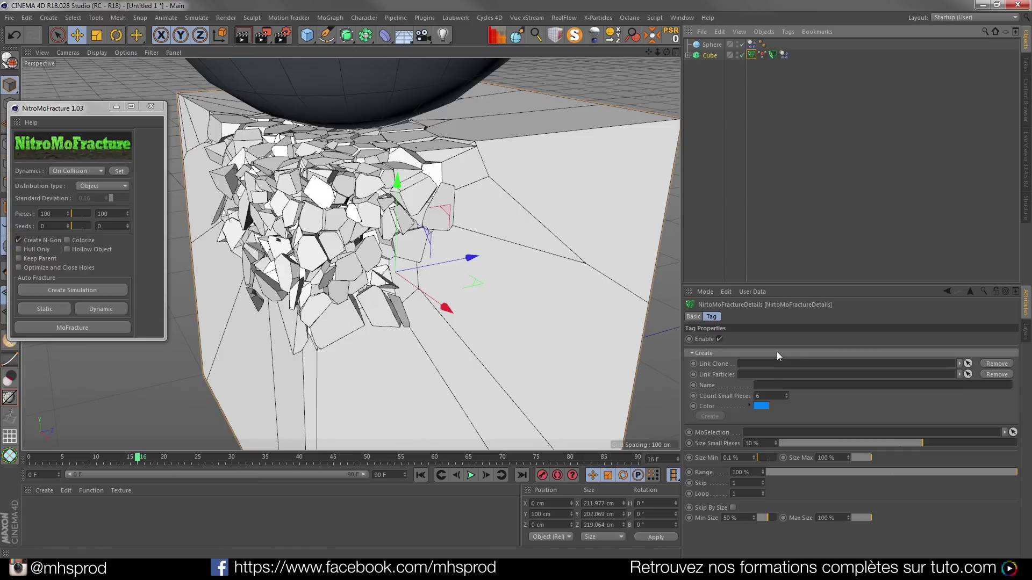
Enter a first name as the details name in the tag and create the linked small-pieces clone and particle objects
left_click(777, 386)
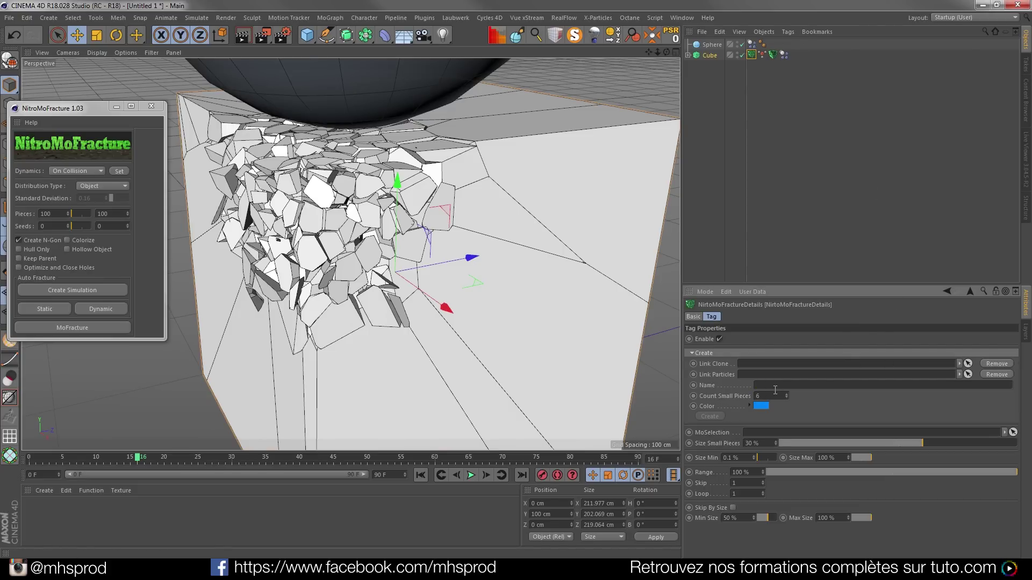
type("Mike")
key("Return")
left_click(709, 416)
Play the simulation from the first frame with the small details and stop it at frame 22
left_click(420, 475)
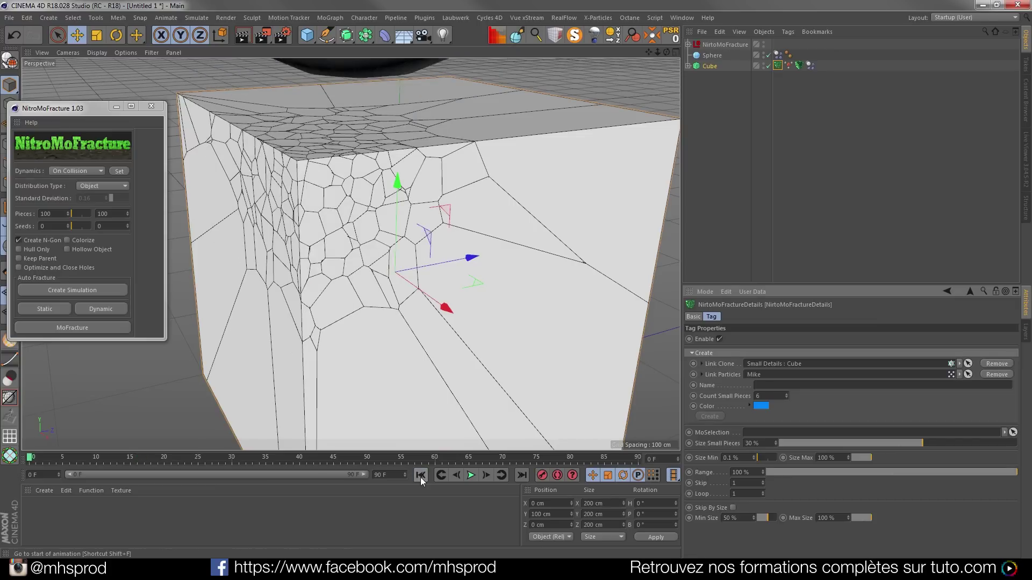
left_click(470, 476)
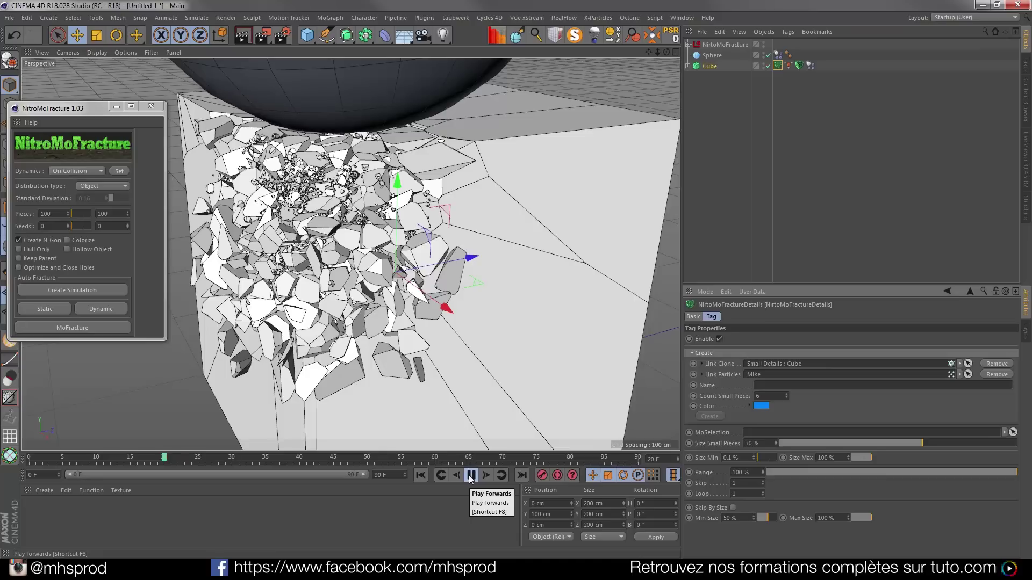
left_click(470, 476)
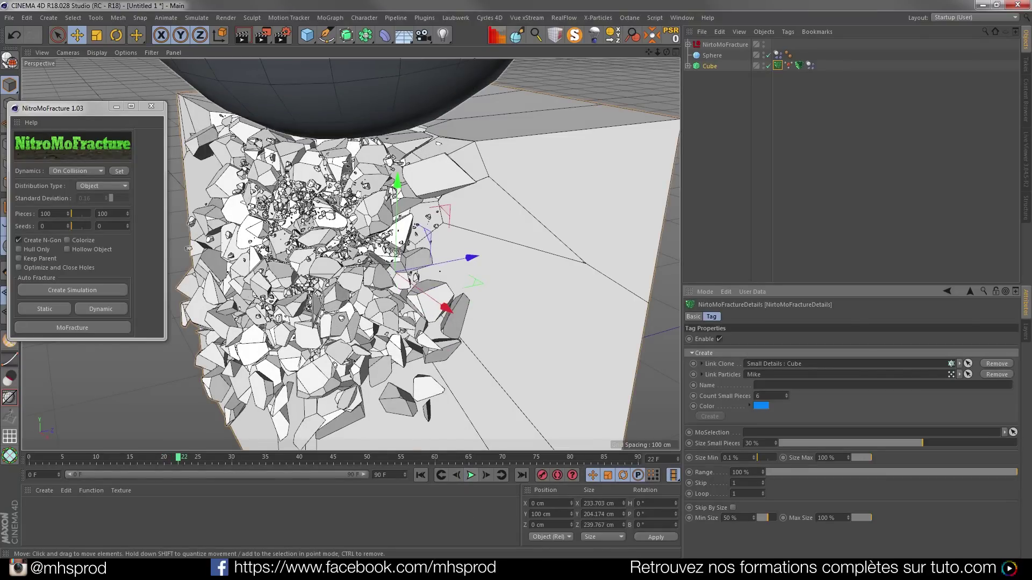
Start the Octane live render on a close-up of the debris and pause it once the small pieces are rendered
left_click(1025, 151)
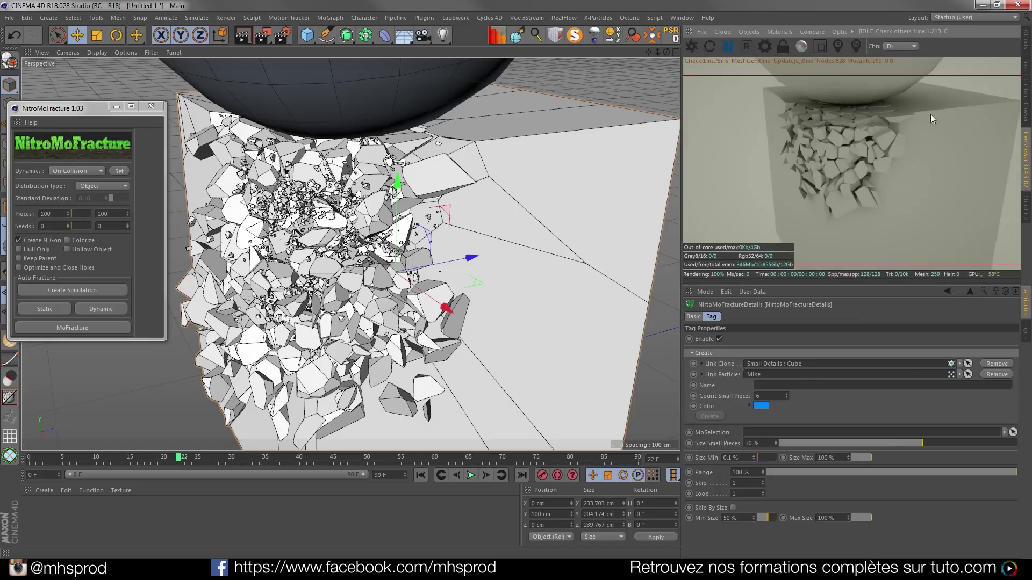
left_click(688, 47)
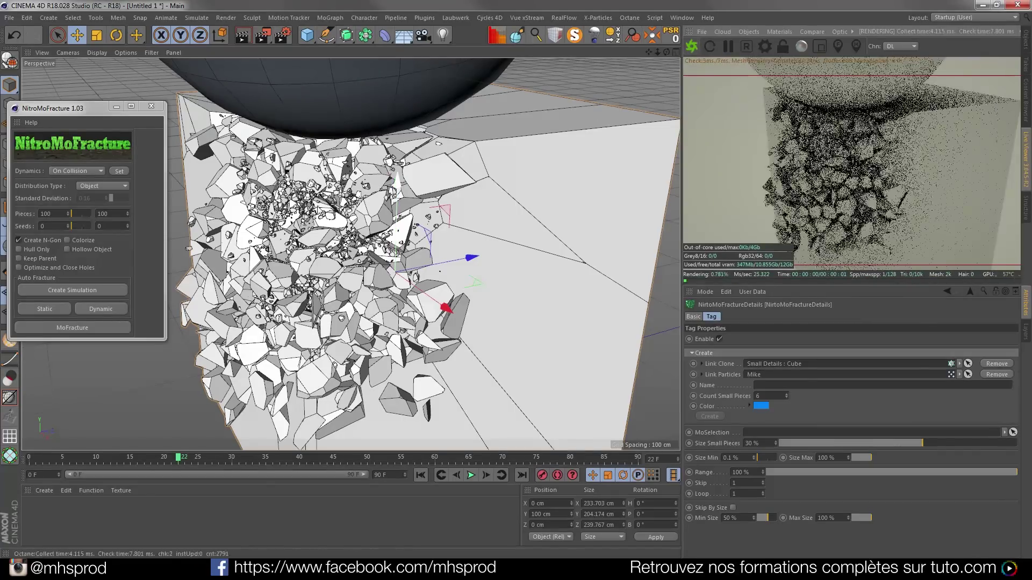
scroll(286, 277, "up", 4)
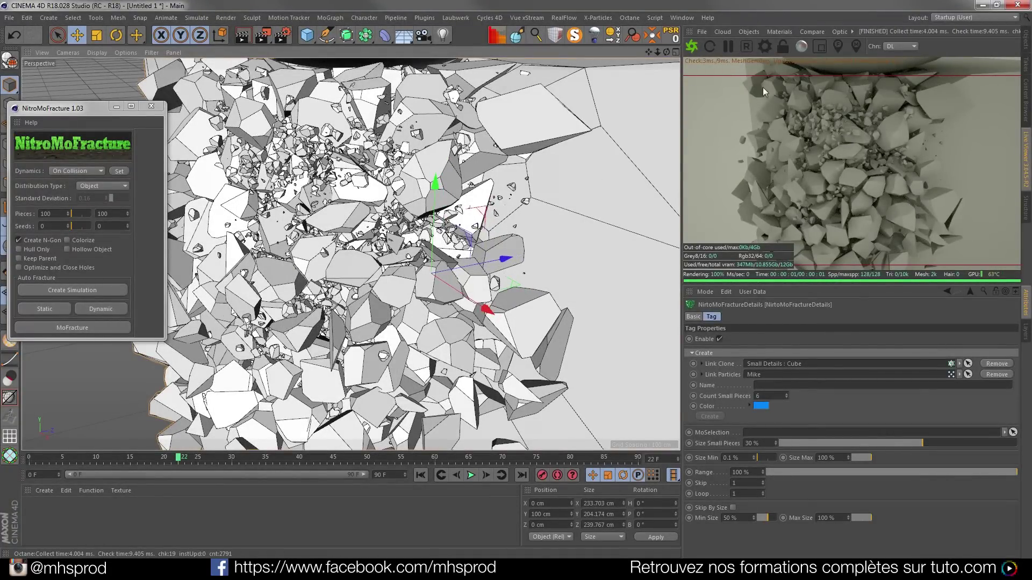
left_click(728, 47)
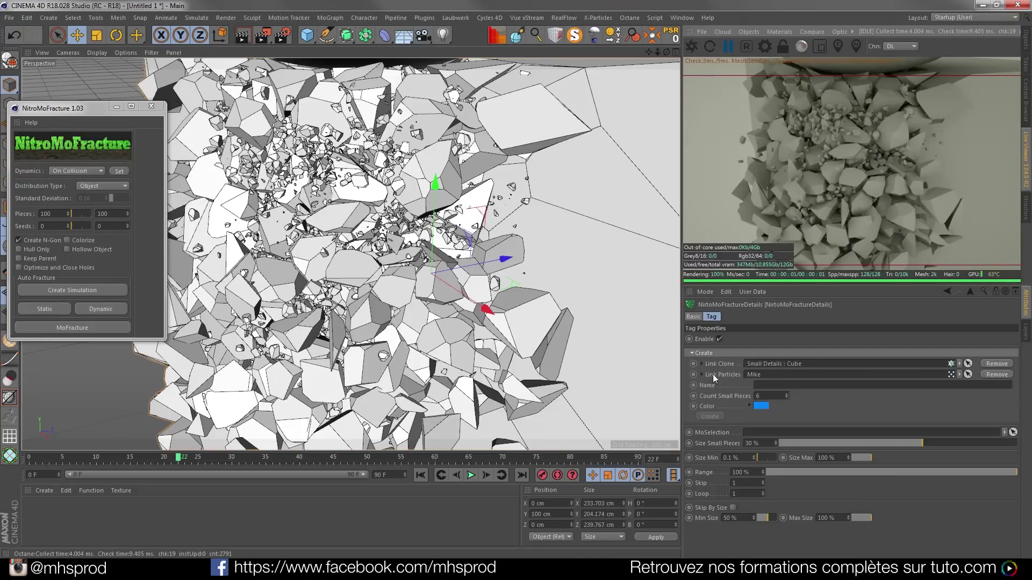
Examine the settings of the details tag's Link Clone and Link Particles objects
left_click(701, 364)
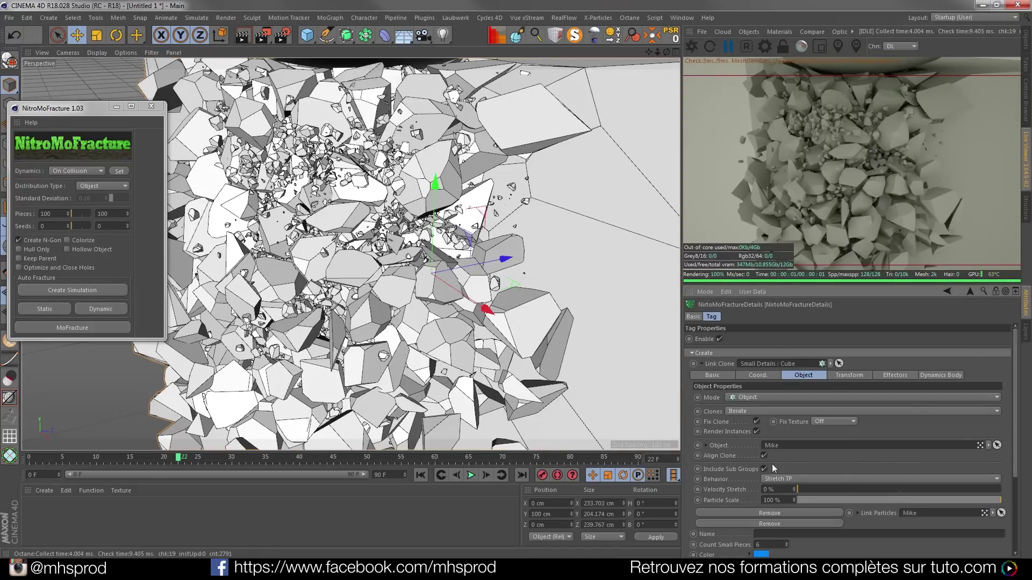
left_click(702, 364)
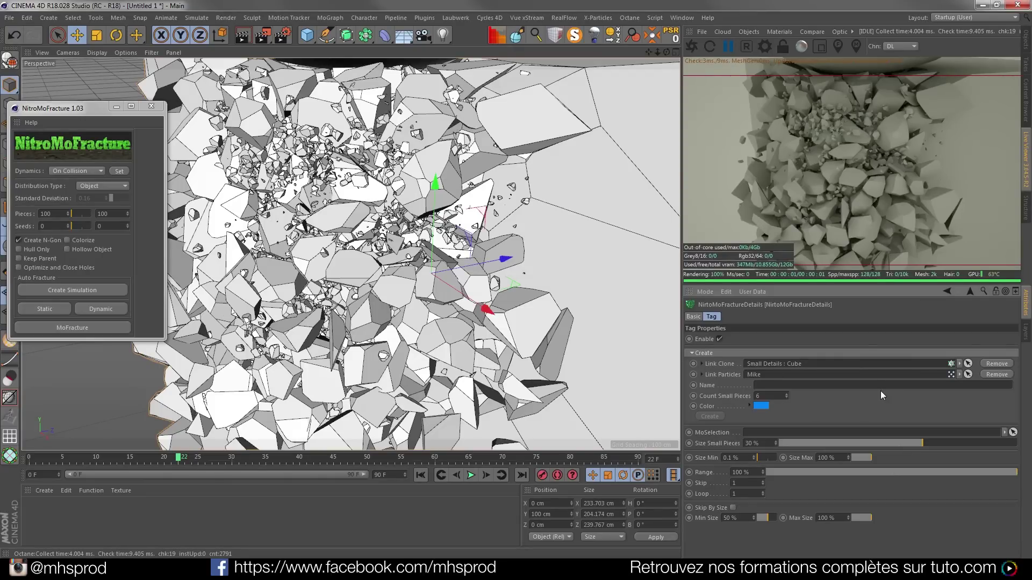
left_click(701, 375)
left_click(701, 374)
Inspect the NitroMoFracture particle group in the Thinking Particles settings and close the window
left_click(196, 19)
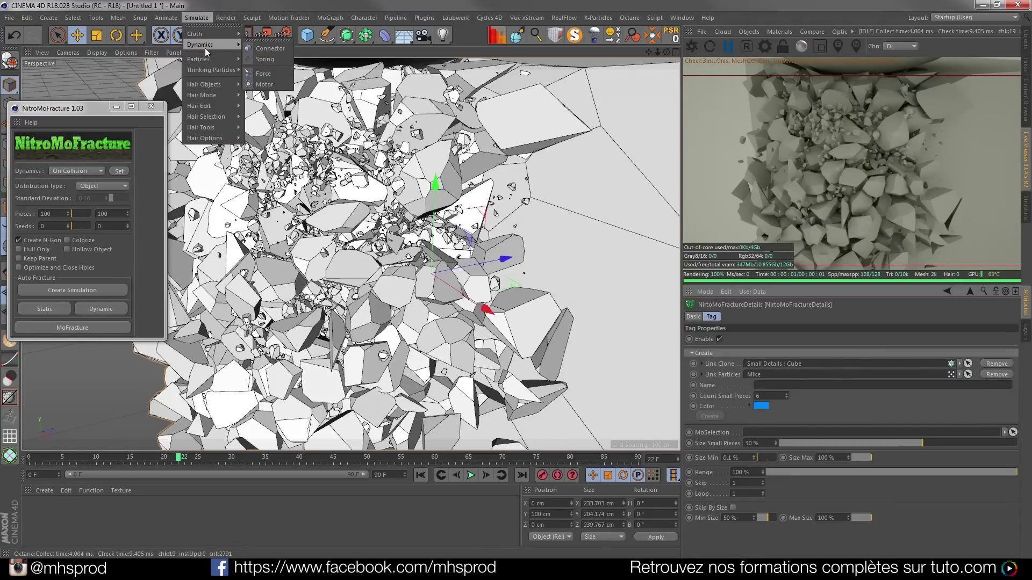
left_click(290, 80)
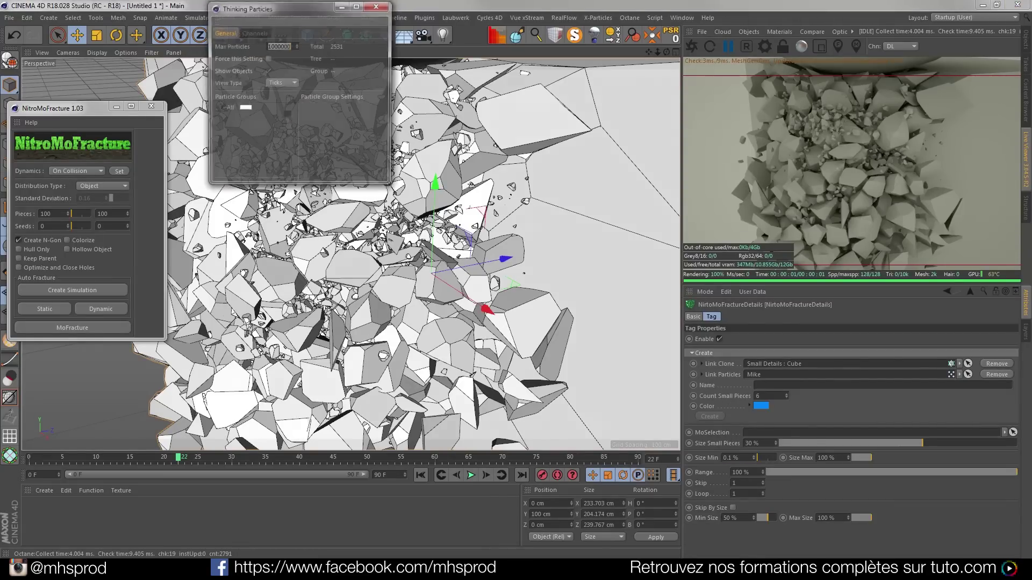
left_click(220, 108)
left_click(254, 117)
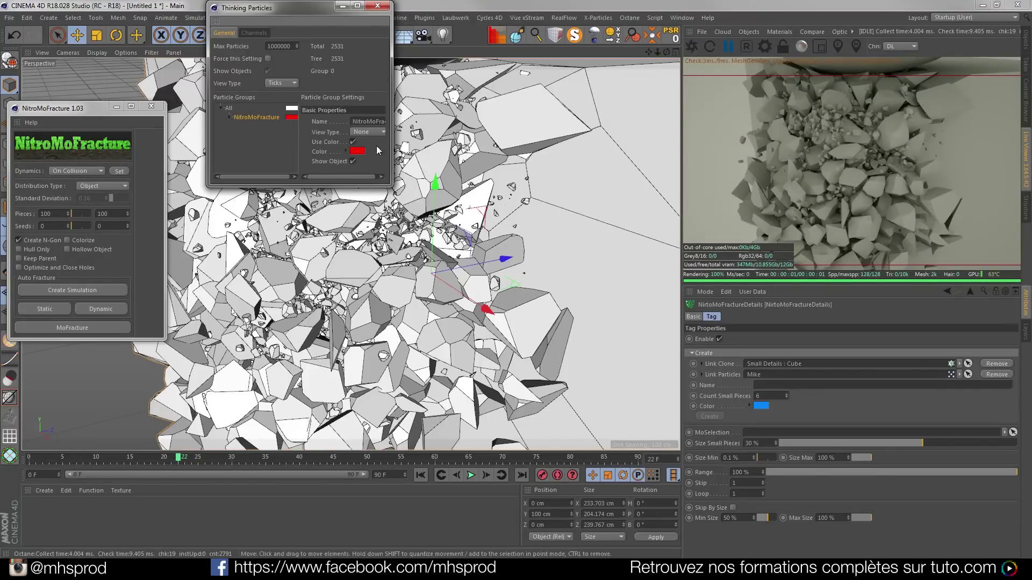
left_click(377, 6)
left_click(97, 53)
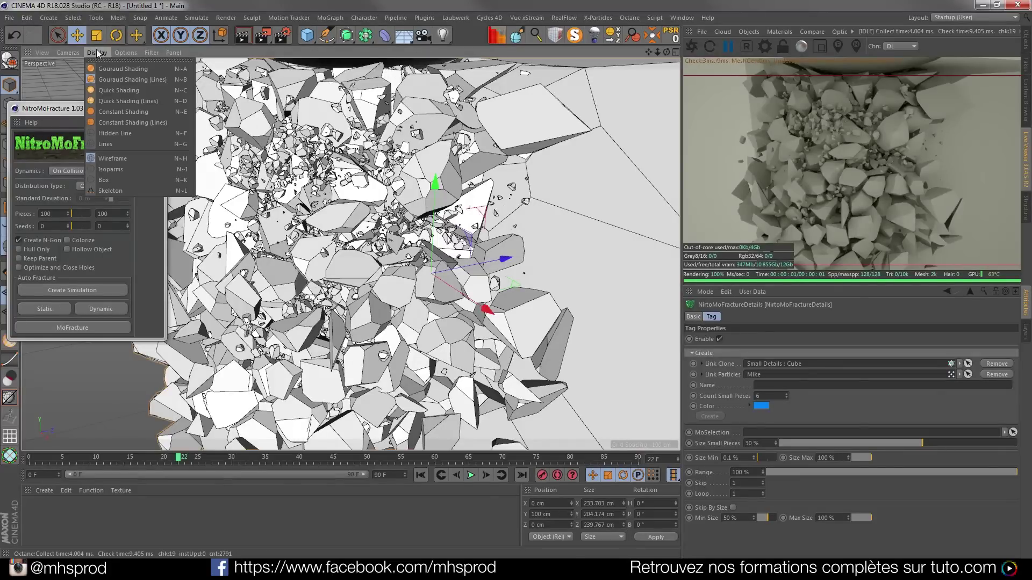
mouse_move(159, 54)
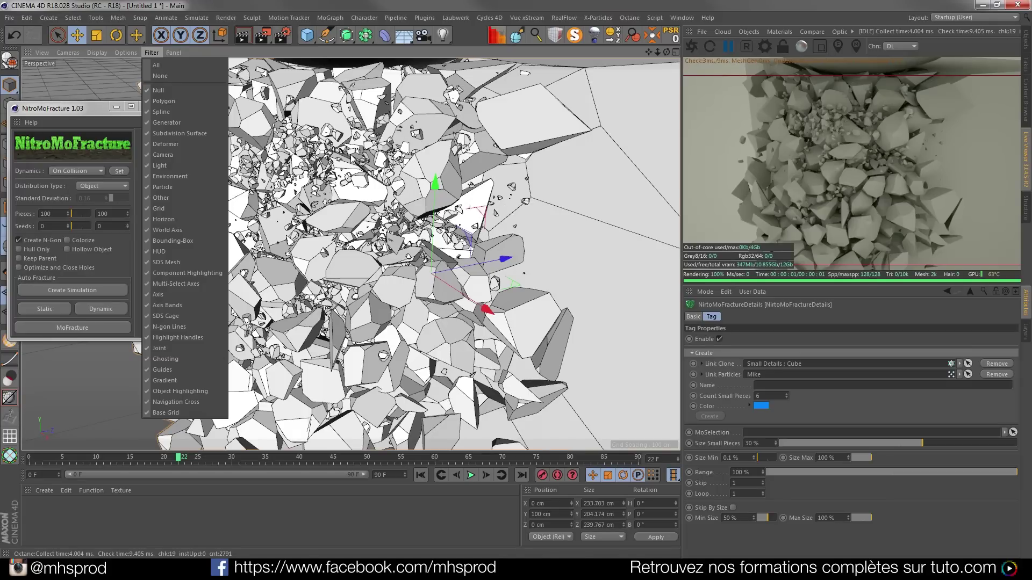
key("Escape")
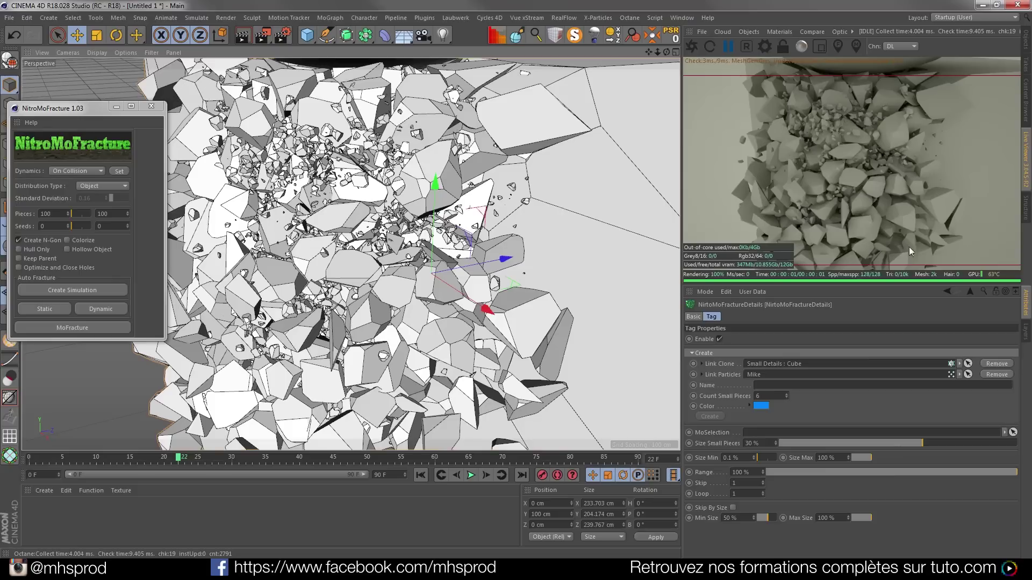
left_click(1025, 40)
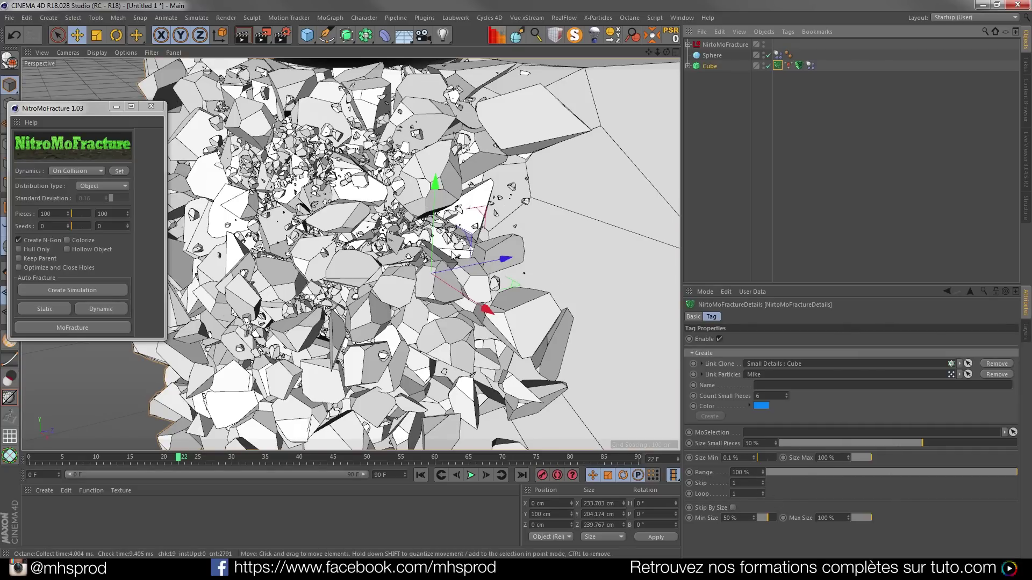
left_click(1023, 145)
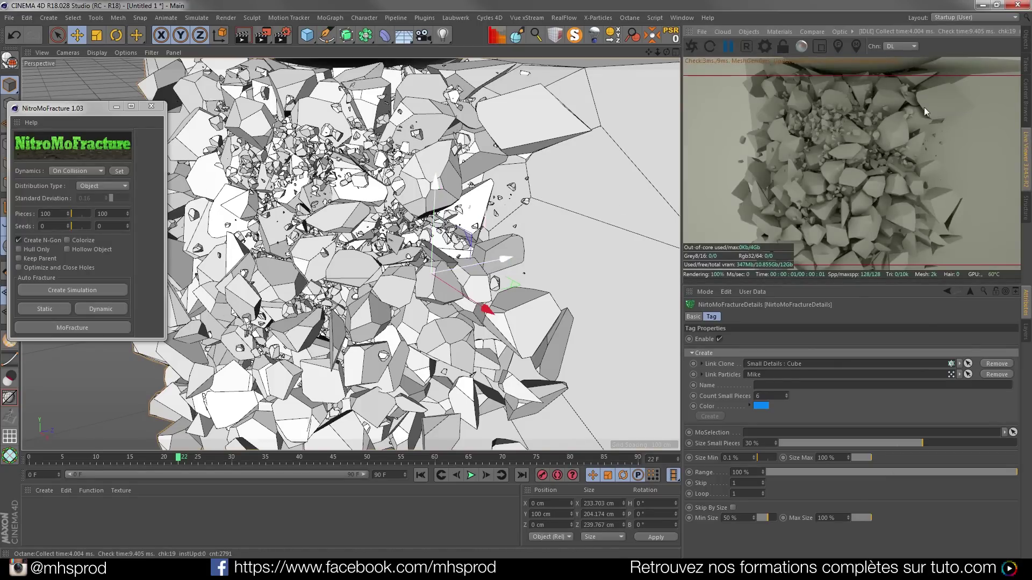
Delete the Sphere from the scene and close the NitroMoFracture window
left_click(1025, 41)
left_click(712, 56)
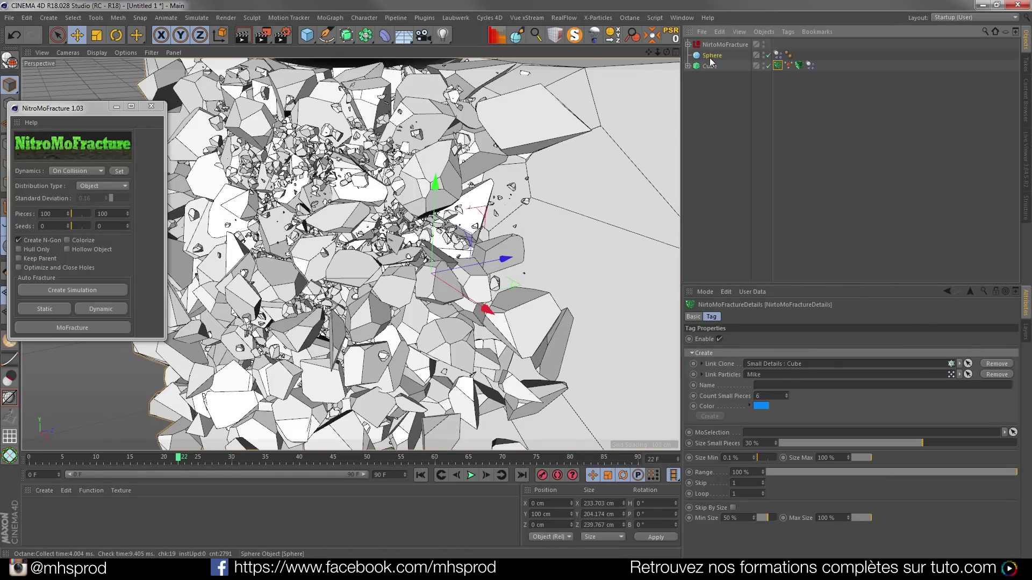
key("Delete")
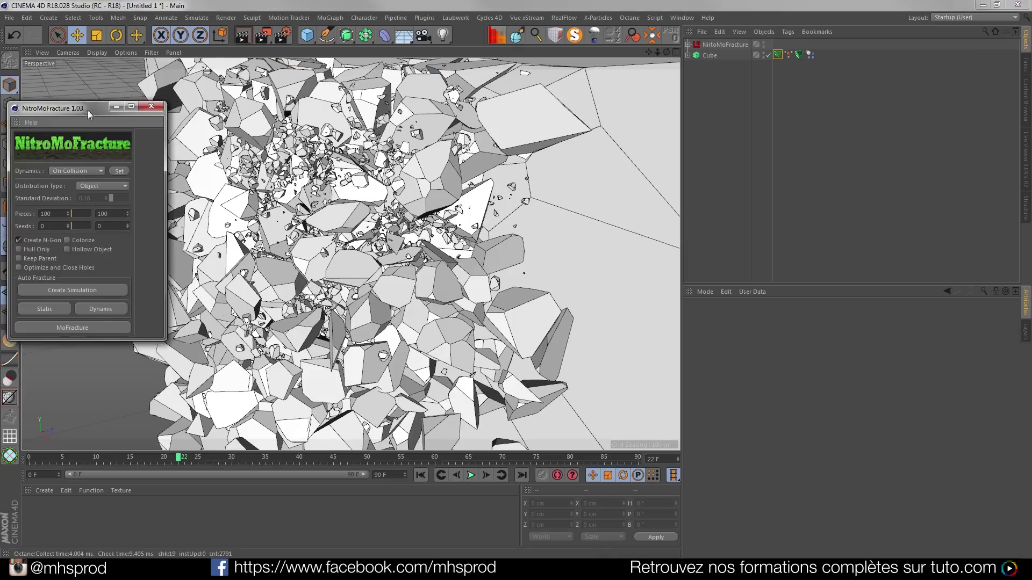
left_click_drag(81, 108, 351, 88)
left_click(423, 87)
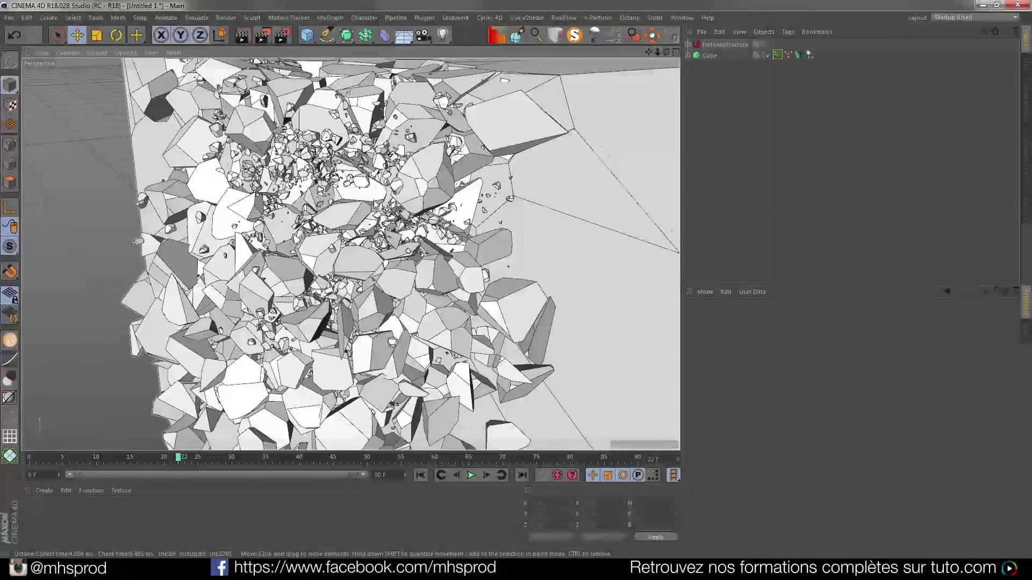
Set the renderer to Octane Renderer in the render settings and close them
left_click_drag(379, 197, 406, 218, "alt")
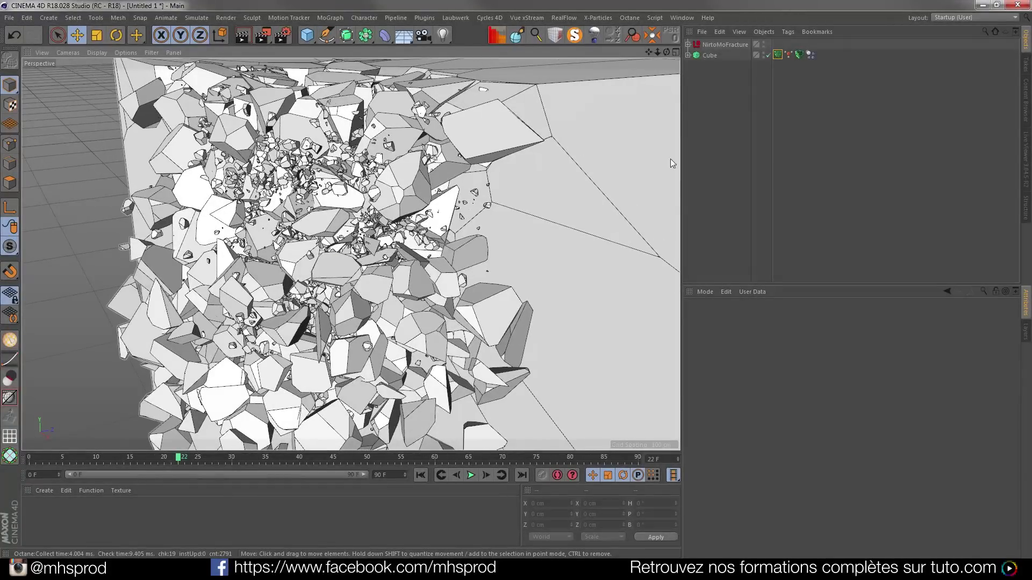
left_click(1025, 161)
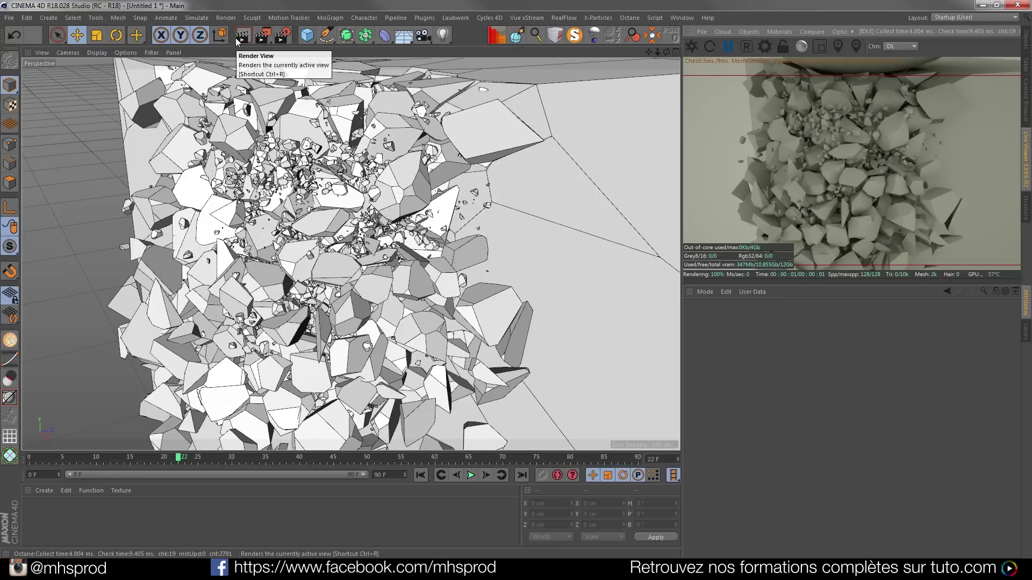
left_click(276, 35)
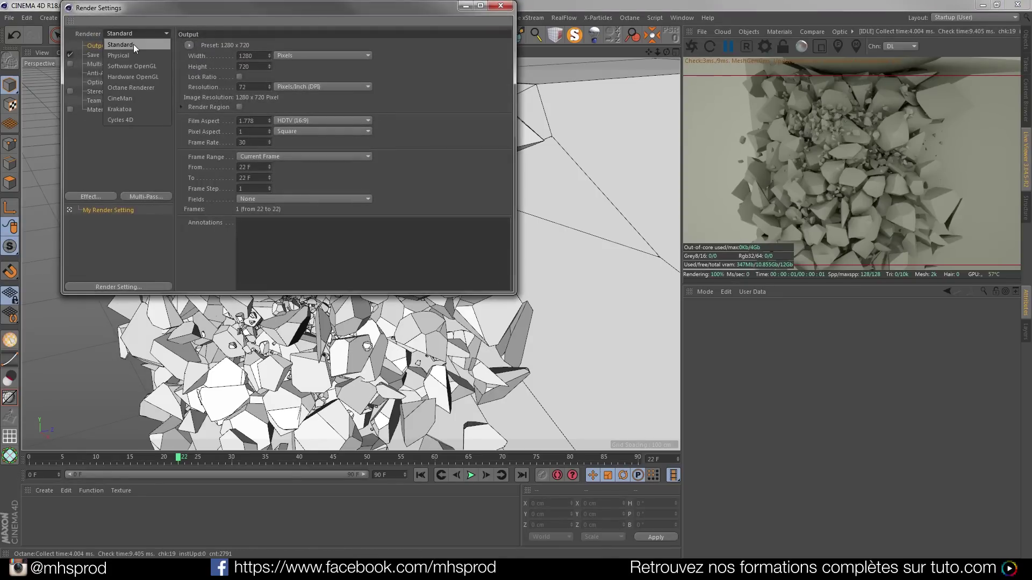
left_click(500, 6)
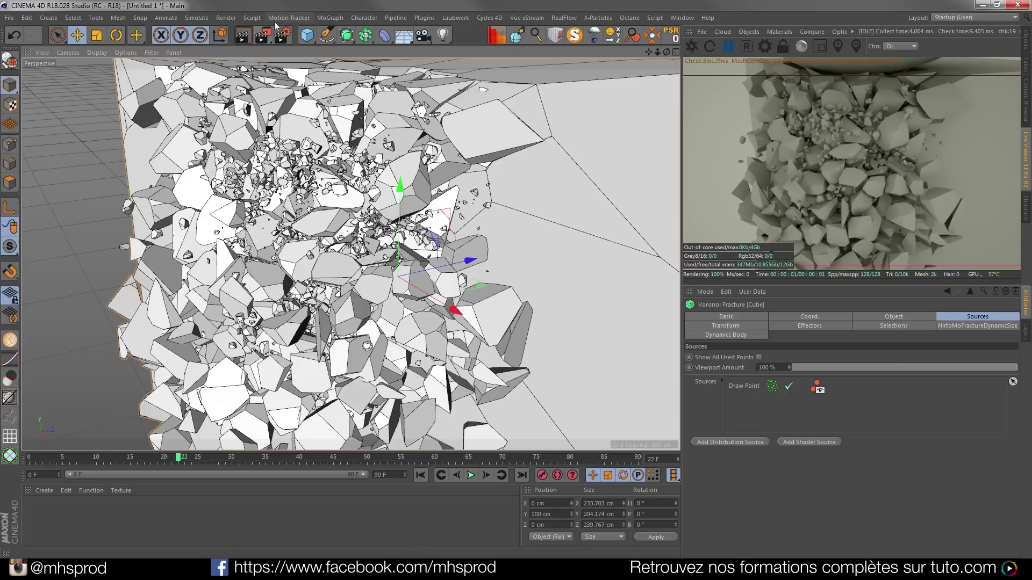
left_click(276, 36)
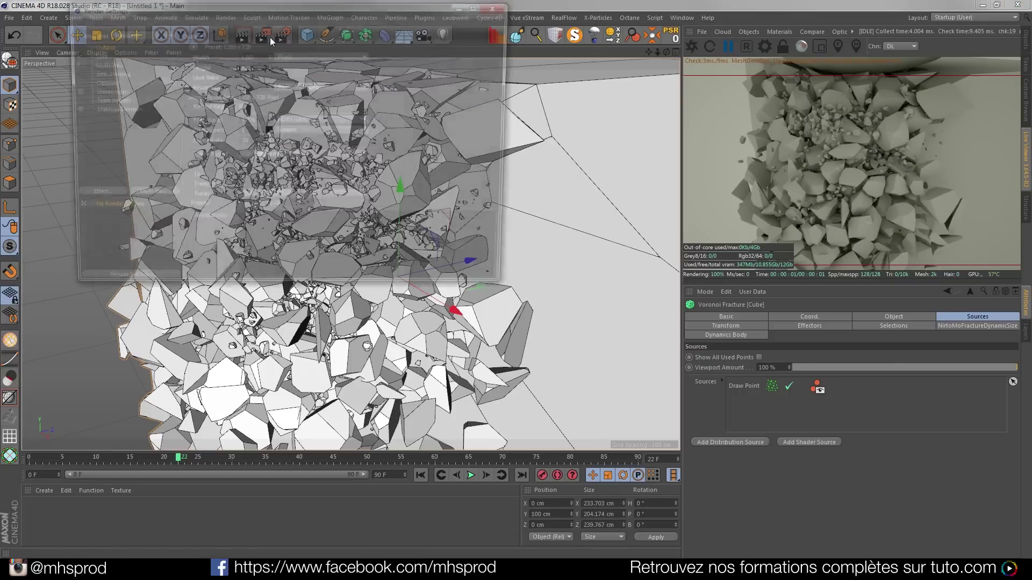
left_click(156, 32)
left_click(141, 86)
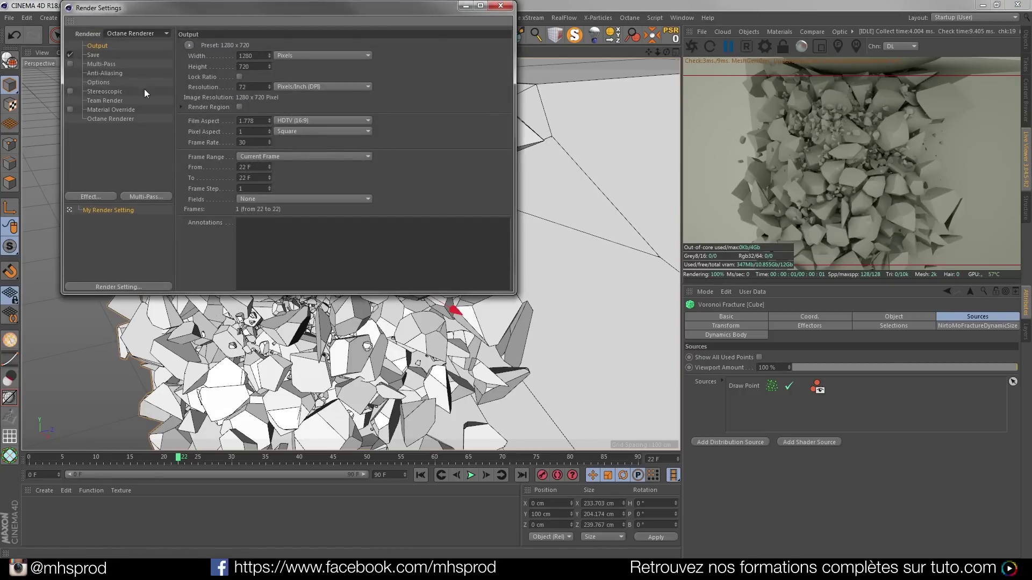
left_click(500, 7)
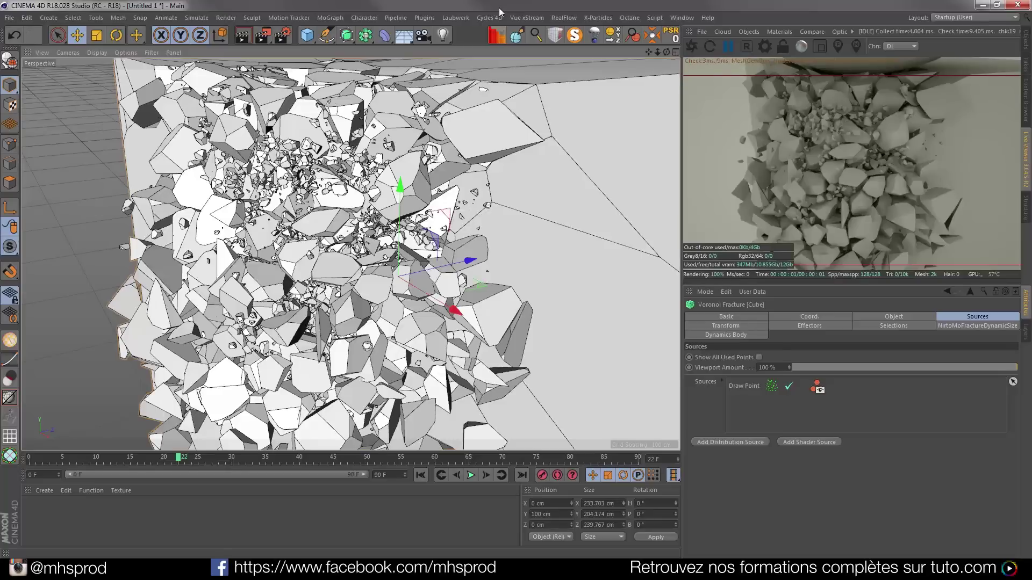
Set the Octane kernel to Pathtracing with 1024 max samples
left_click(764, 48)
left_click_drag(98, 11, 391, 94)
left_click(326, 134)
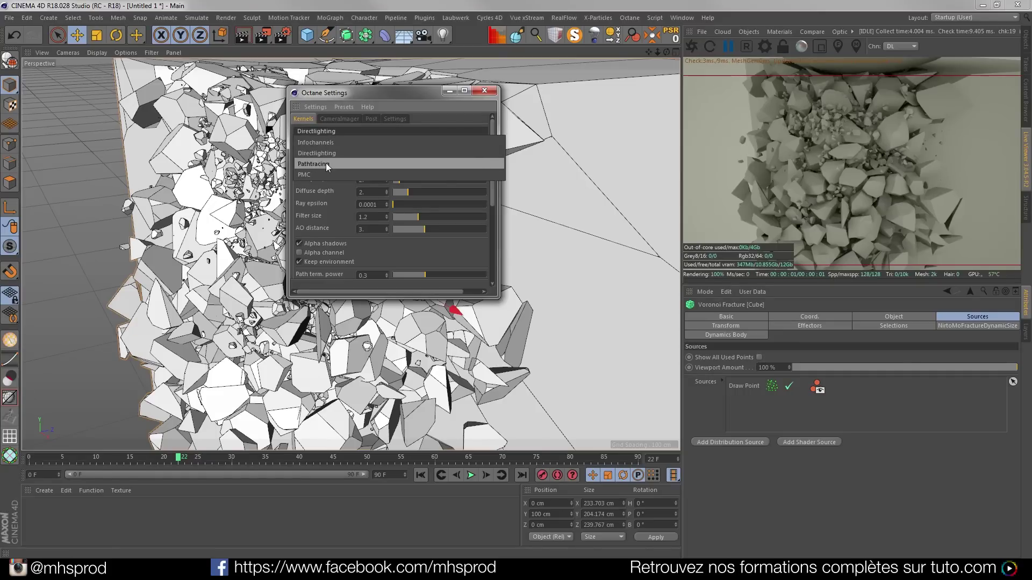
left_click(325, 163)
type("1024")
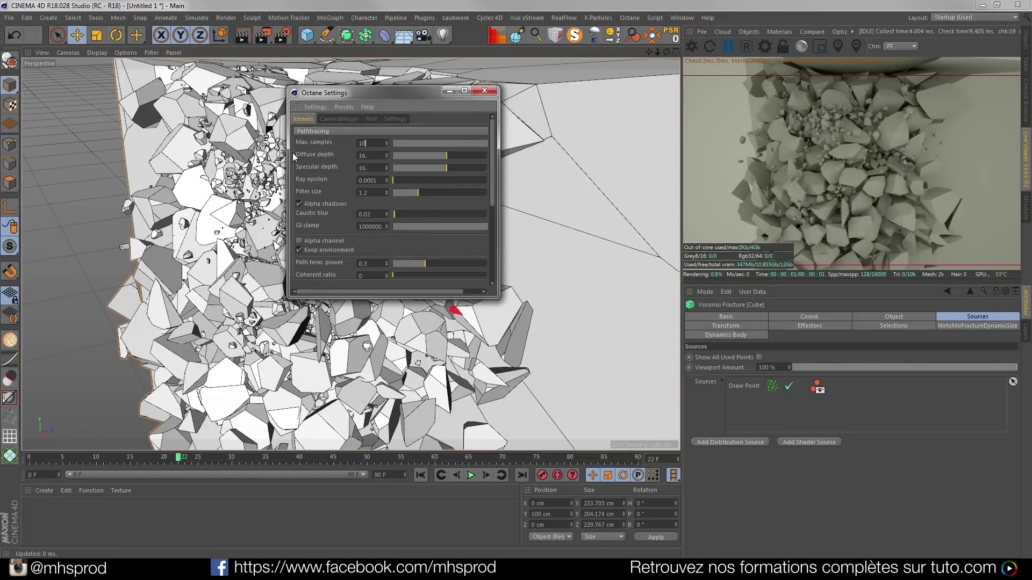
Set the Pathtracing kernel's diffuse depth and specular depth to 4
left_click(373, 156)
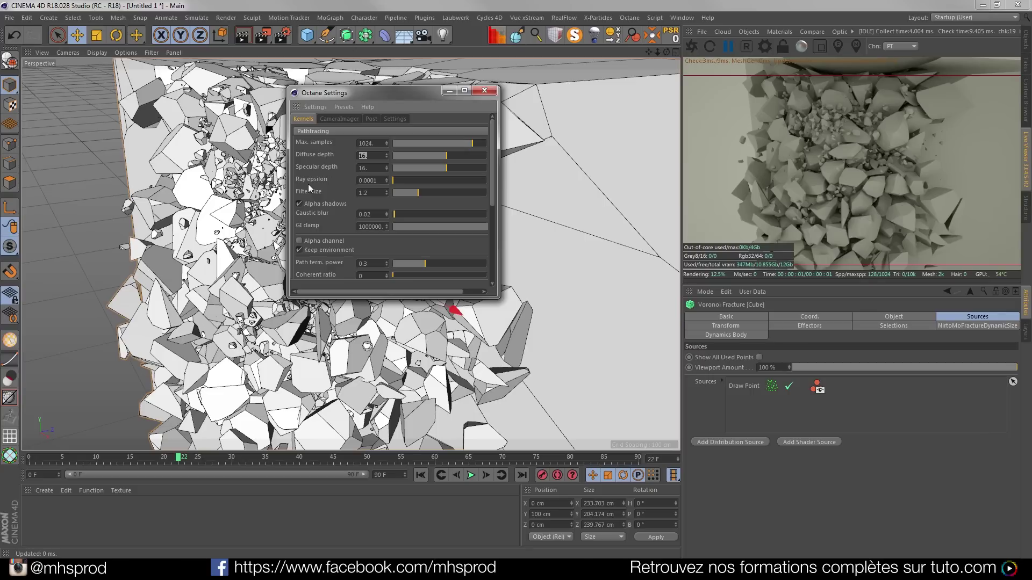
key("Return")
key("Tab")
type("4")
key("Return")
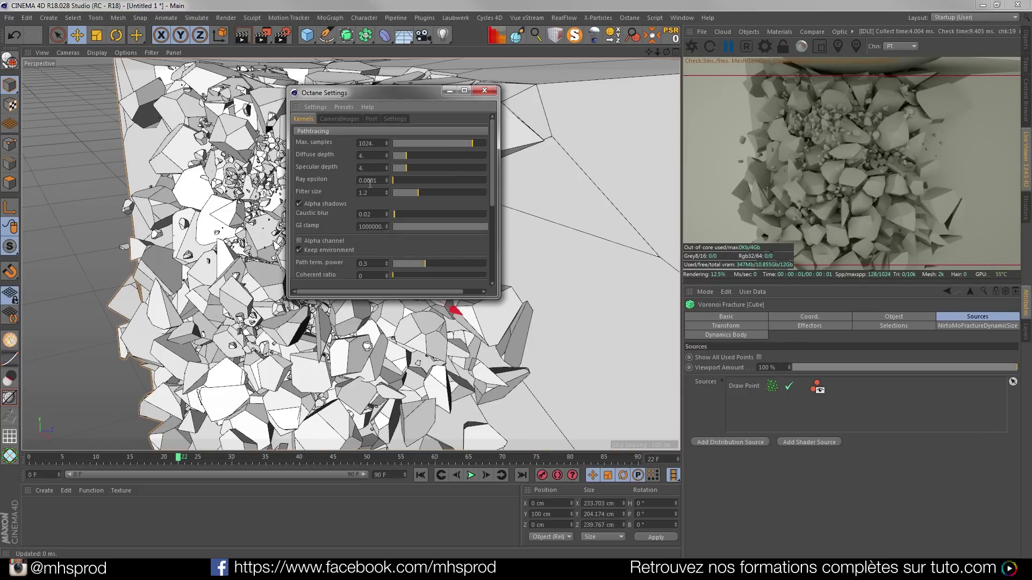
Set the GI clamp to 0.7 and coherent ratio to 0.25, raise the parallel and max tile samples, and close the Octane settings
double_click(376, 226)
type("0.7")
key("Return")
scroll(493, 203, "down", 4)
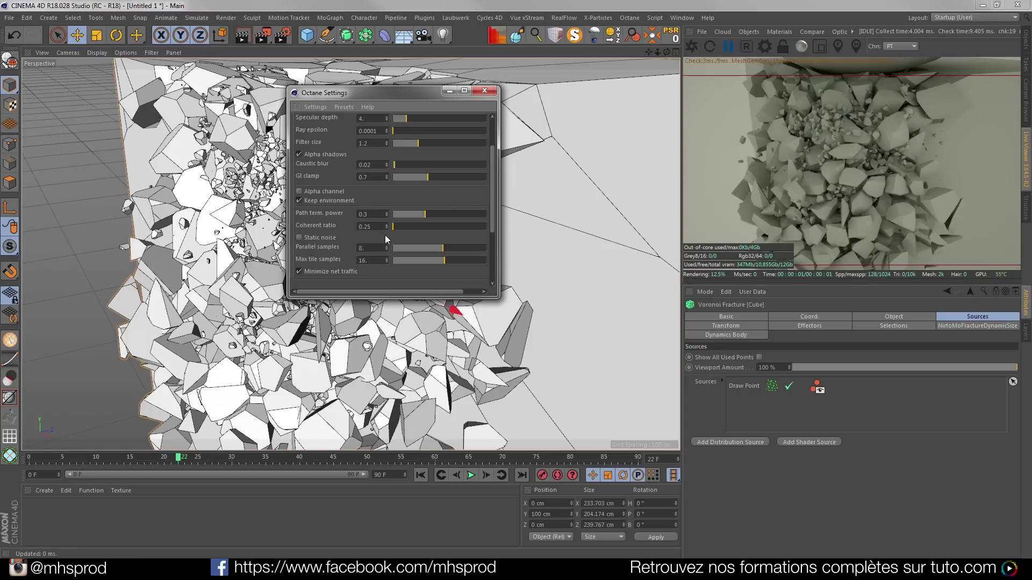
left_click_drag(445, 249, 487, 260)
scroll(495, 167, "up", 4)
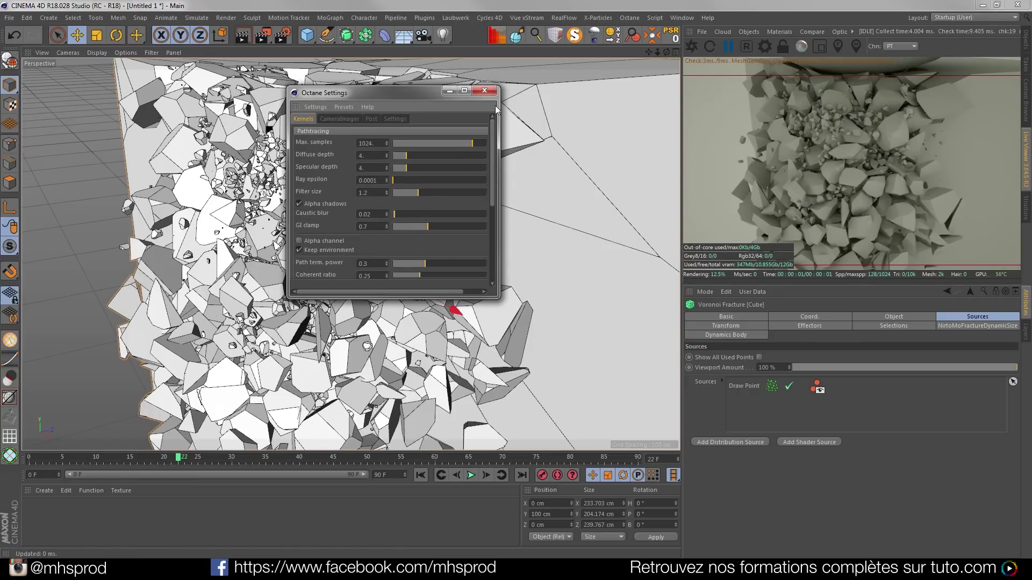
left_click(484, 90)
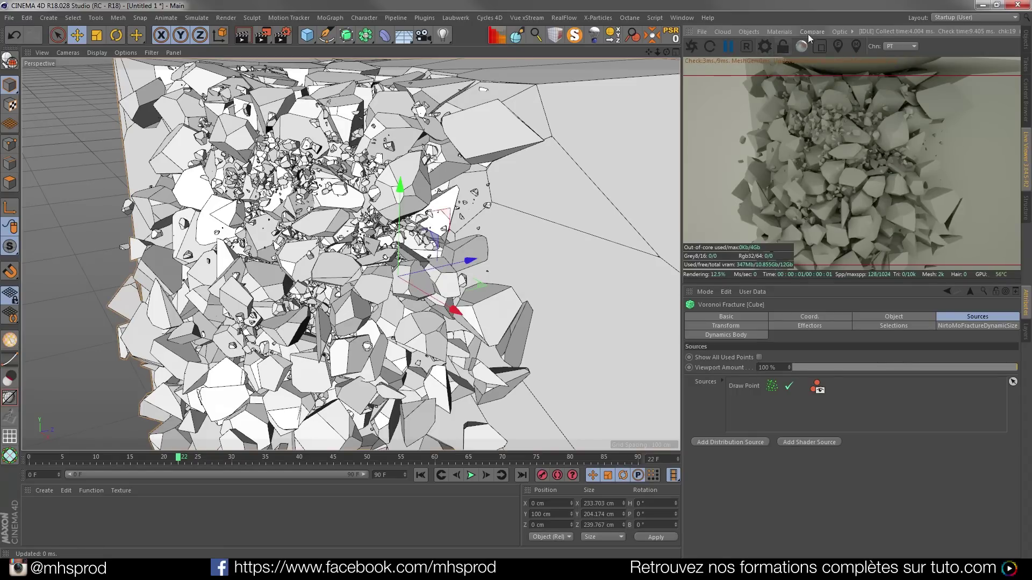
Add an Octane HDRI environment to the scene and open its image texture settings
left_click(782, 32)
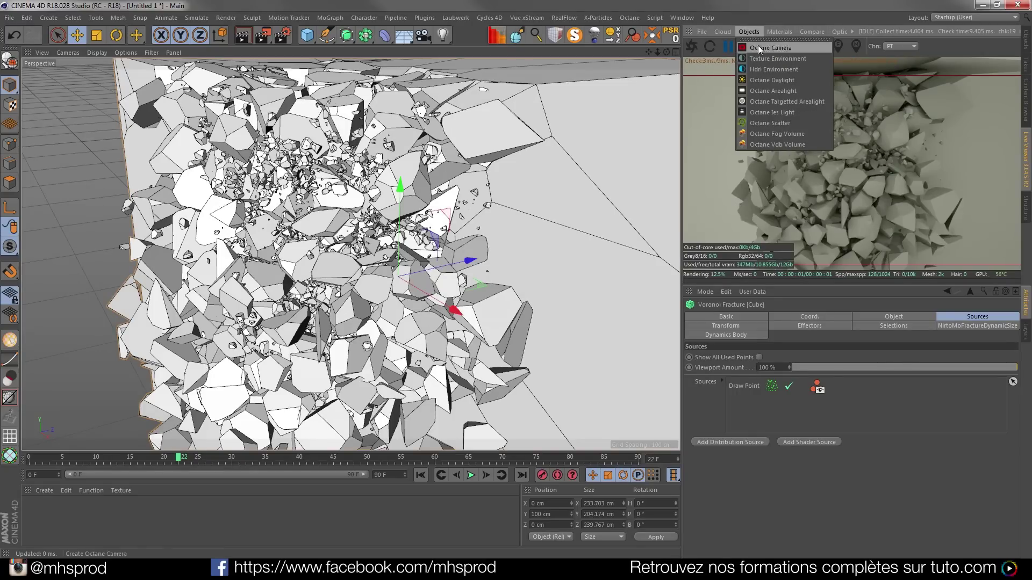
left_click(760, 69)
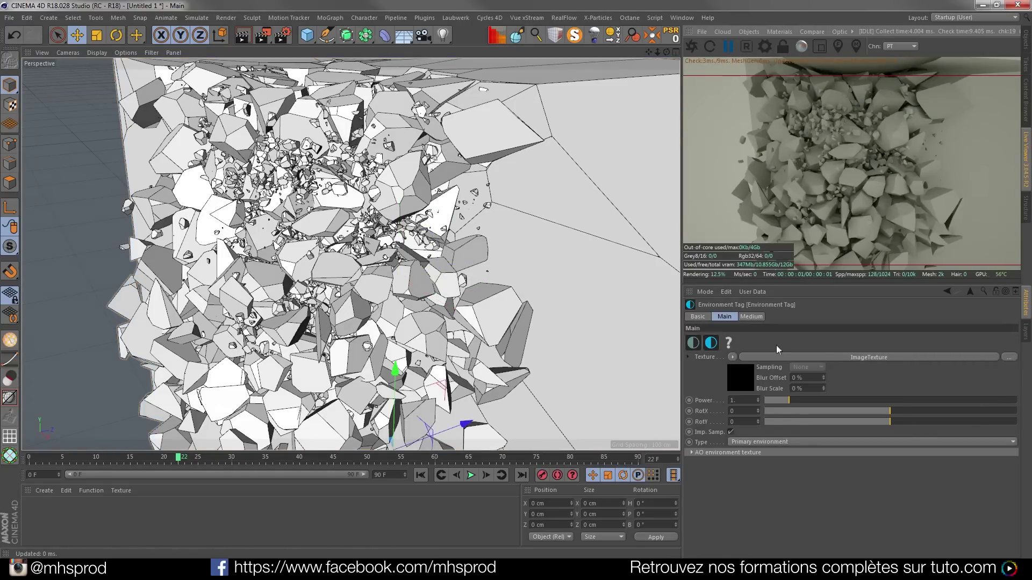
left_click(846, 356)
Load BackLight_4K_8 from the HDR Backlight VC folder in D:\C4D gear as the environment's texture
left_click(1009, 339)
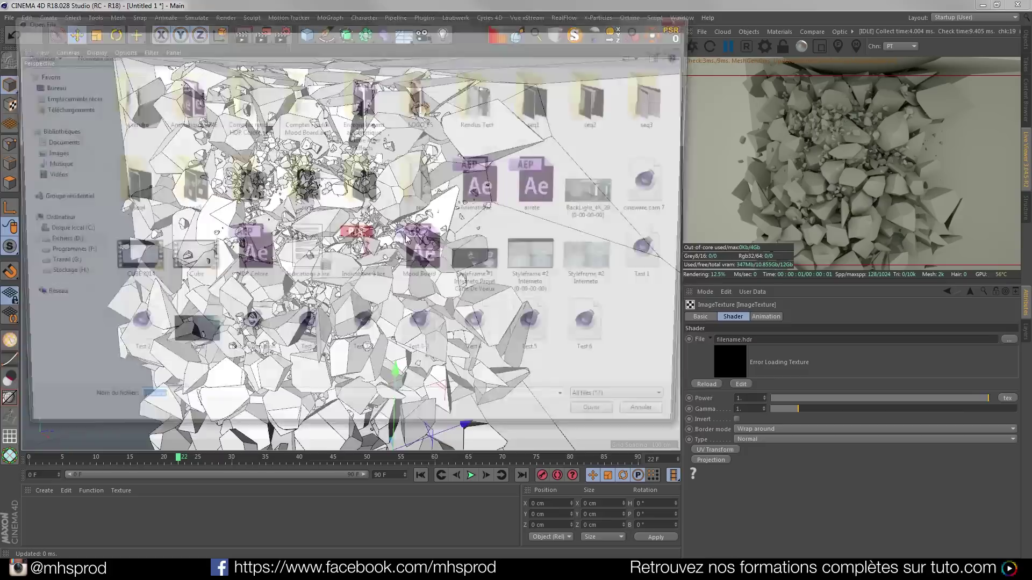
left_click(46, 243)
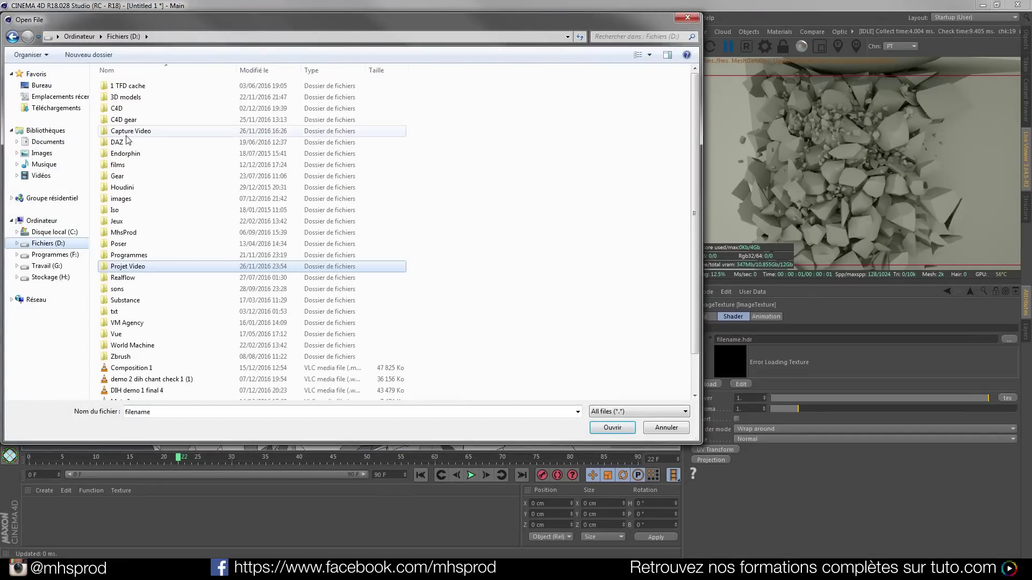
double_click(119, 120)
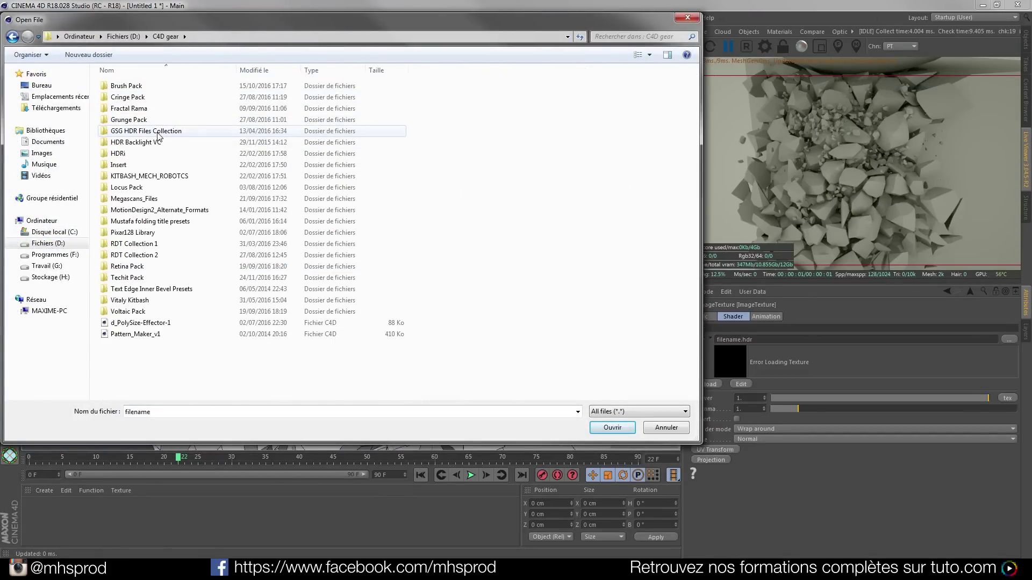
double_click(126, 132)
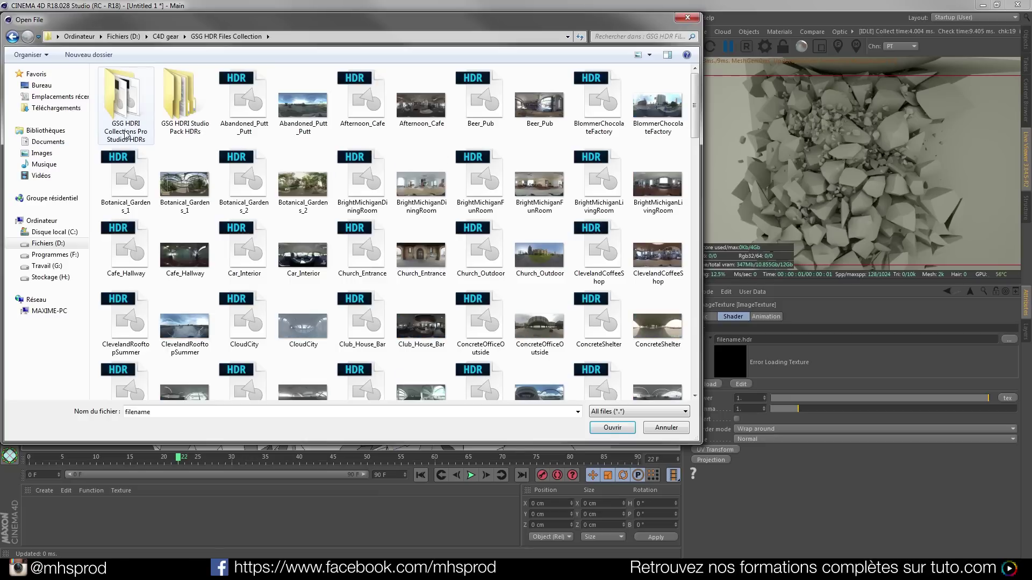
left_click(13, 38)
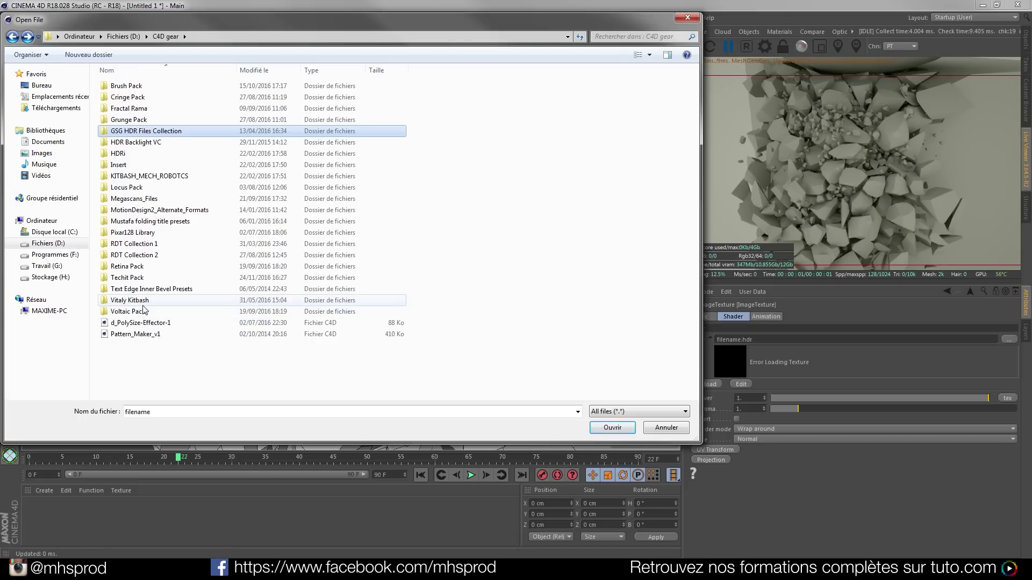
double_click(148, 143)
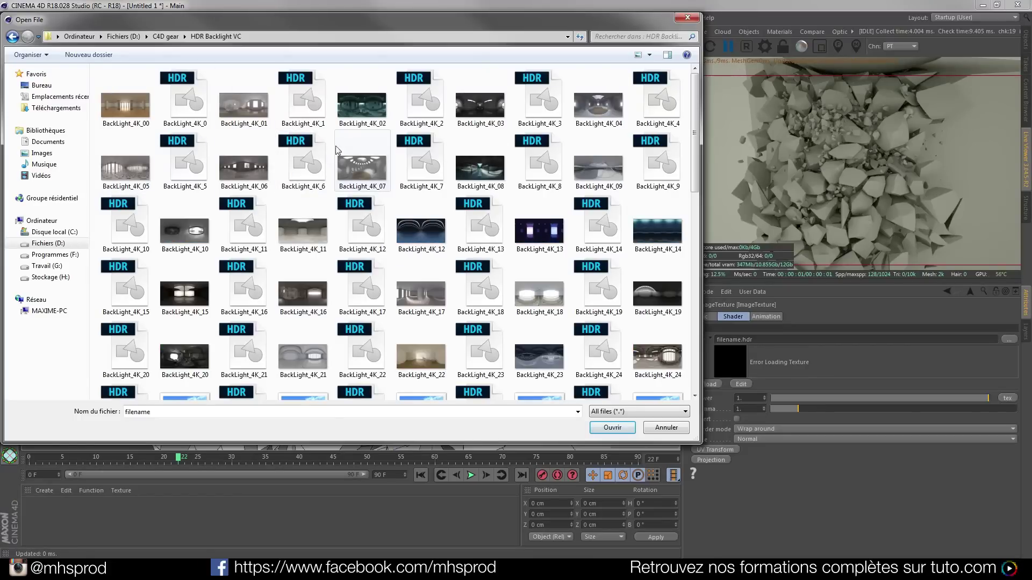
left_click_drag(696, 102, 717, 76)
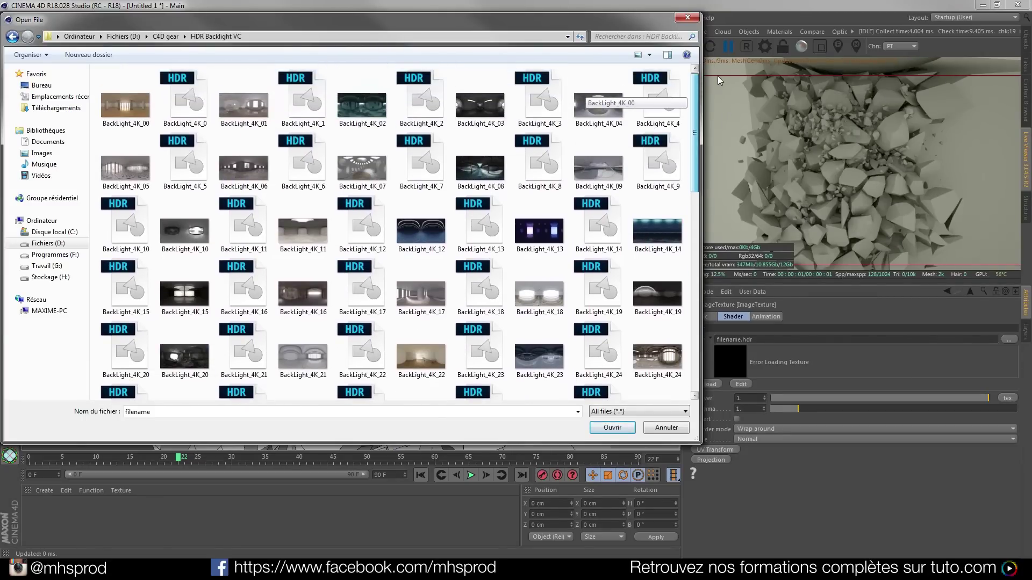
double_click(539, 161)
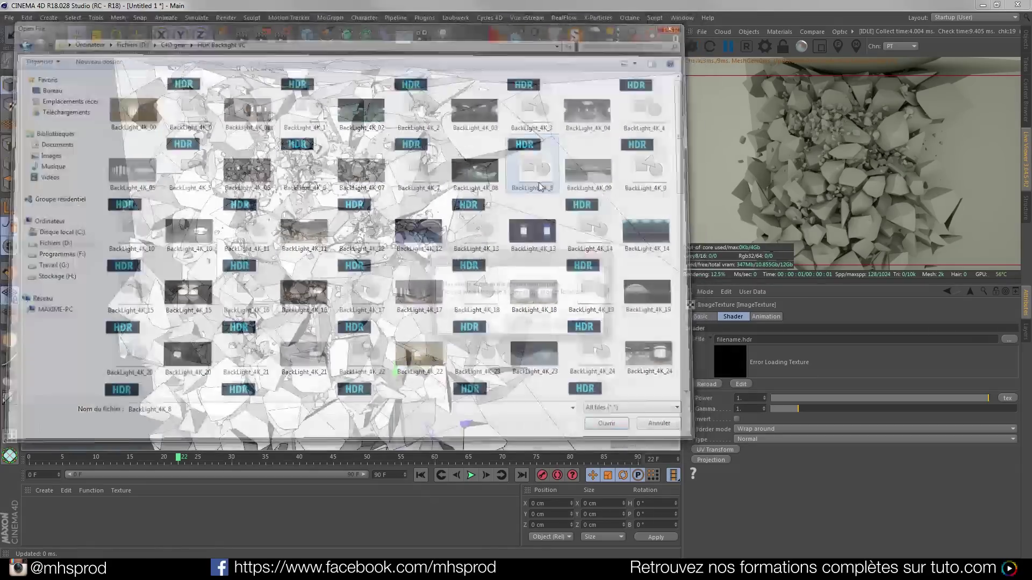
left_click(580, 324)
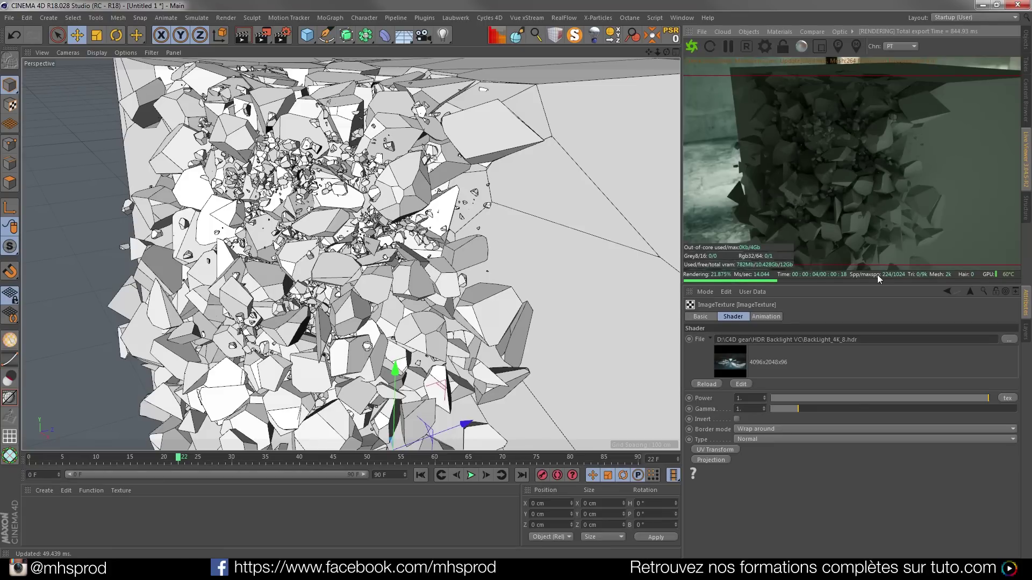
Reframe the shattered cube corner slightly and add an Octane camera from that view
left_click_drag(422, 268, 389, 286, "alt")
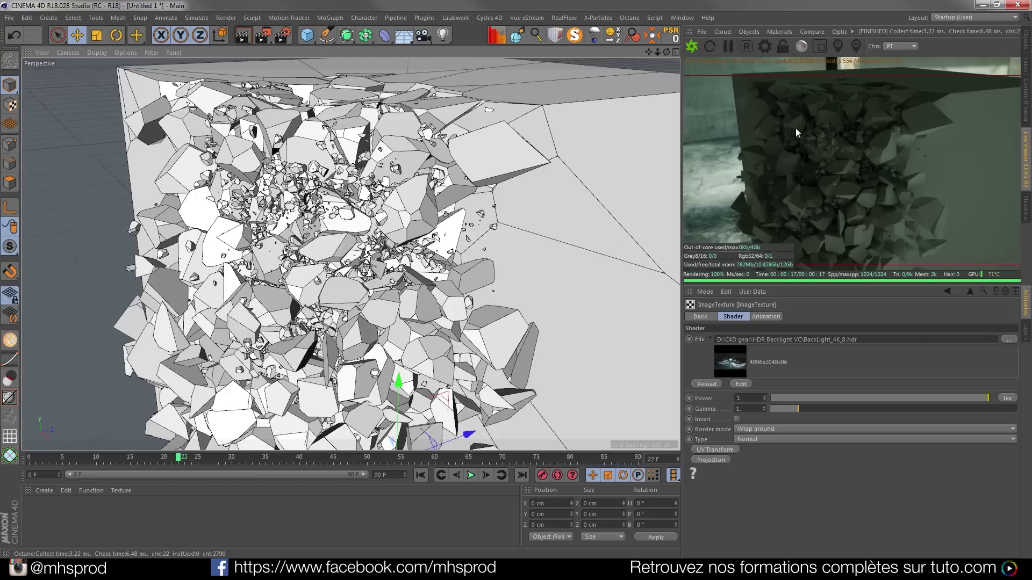
left_click(774, 32)
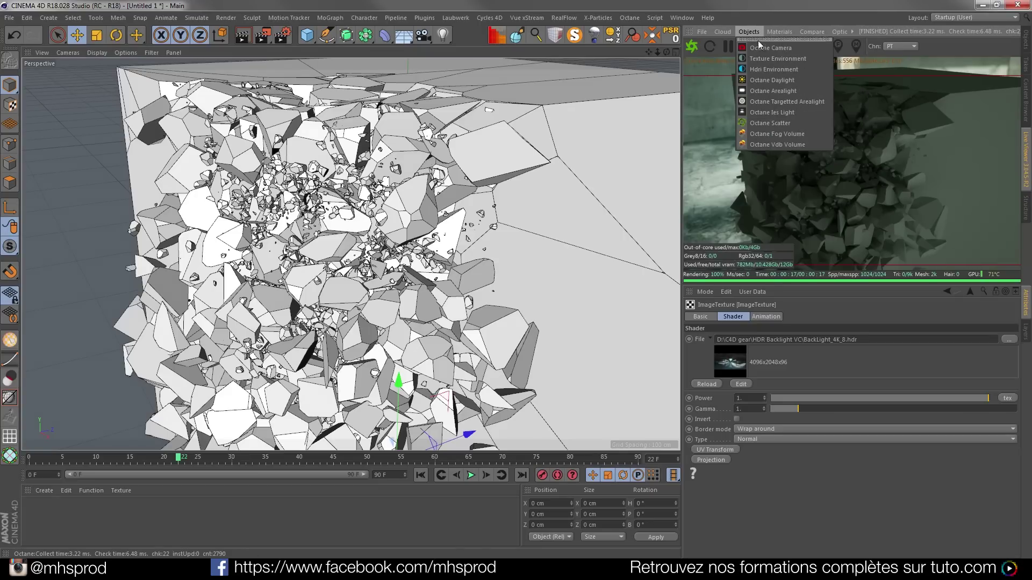
left_click(760, 48)
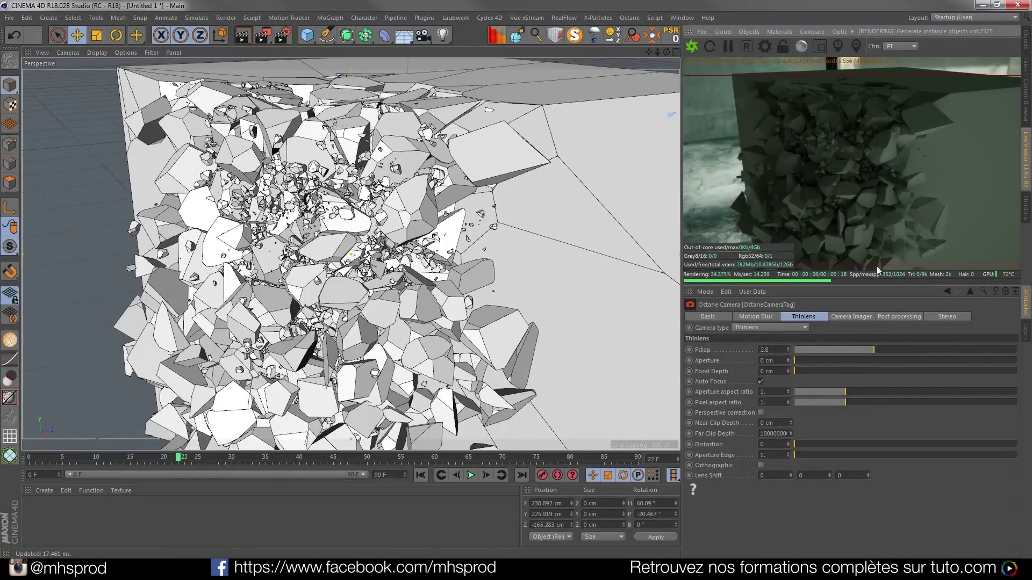
Enable the Octane camera's imager, turn on neutral response and set the vignetting to 0
left_click(842, 317)
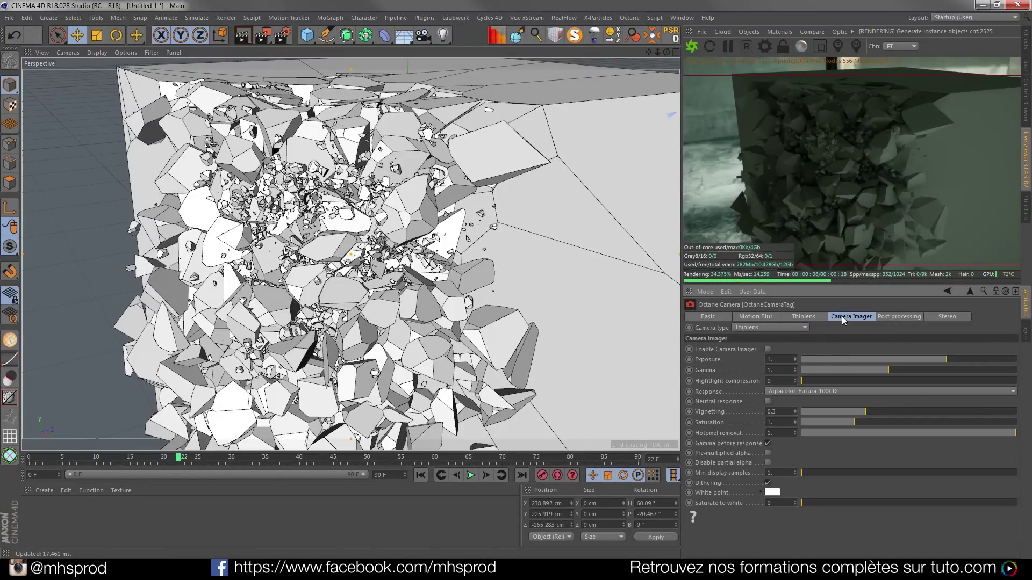
left_click(767, 349)
left_click(803, 392)
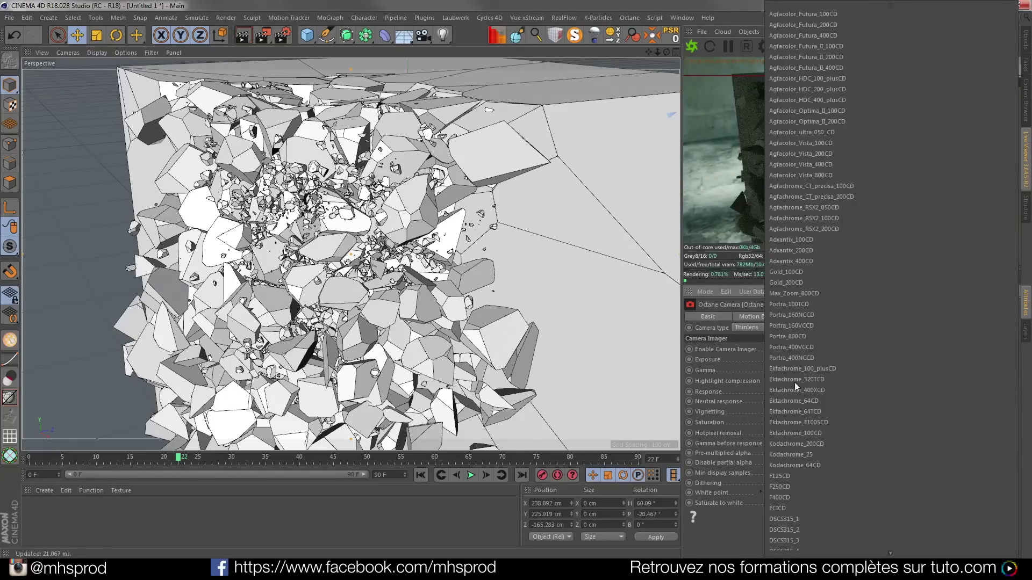
left_click(727, 393)
left_click(767, 401)
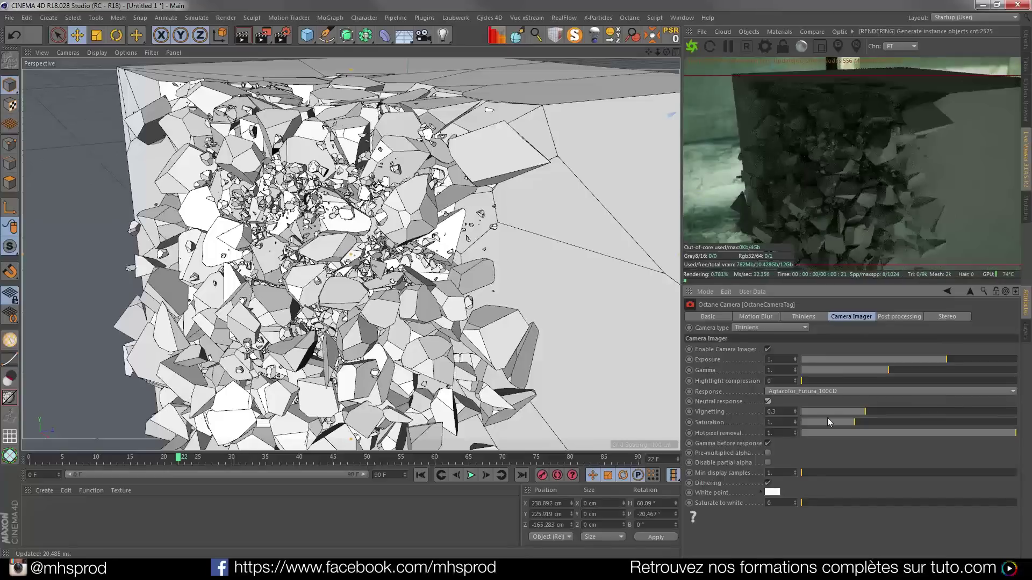
left_click_drag(827, 413, 646, 411)
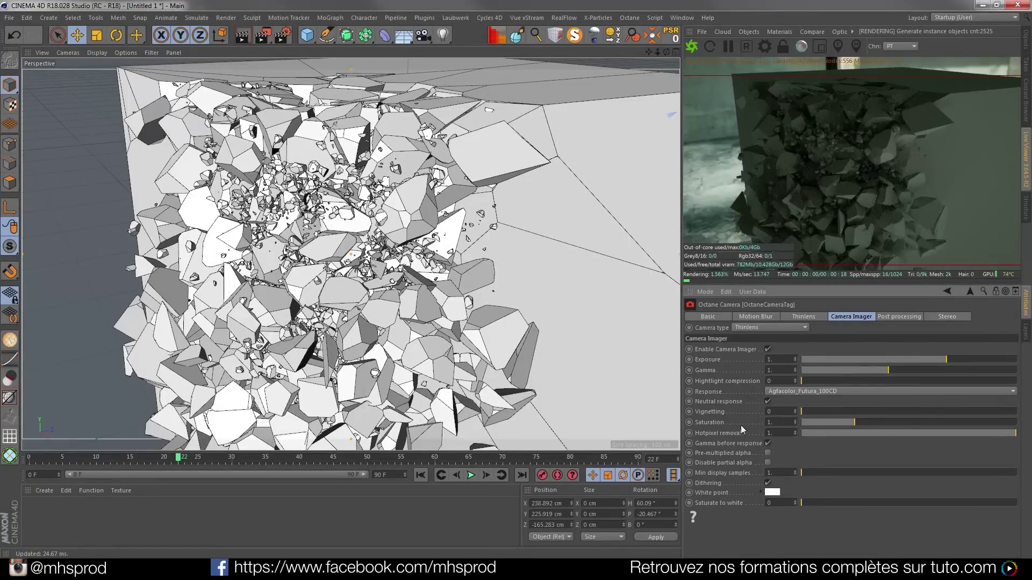
Try a camera imager exposure of 1.25, and raise it to 1.5
double_click(771, 359)
type("1.25")
key("Return")
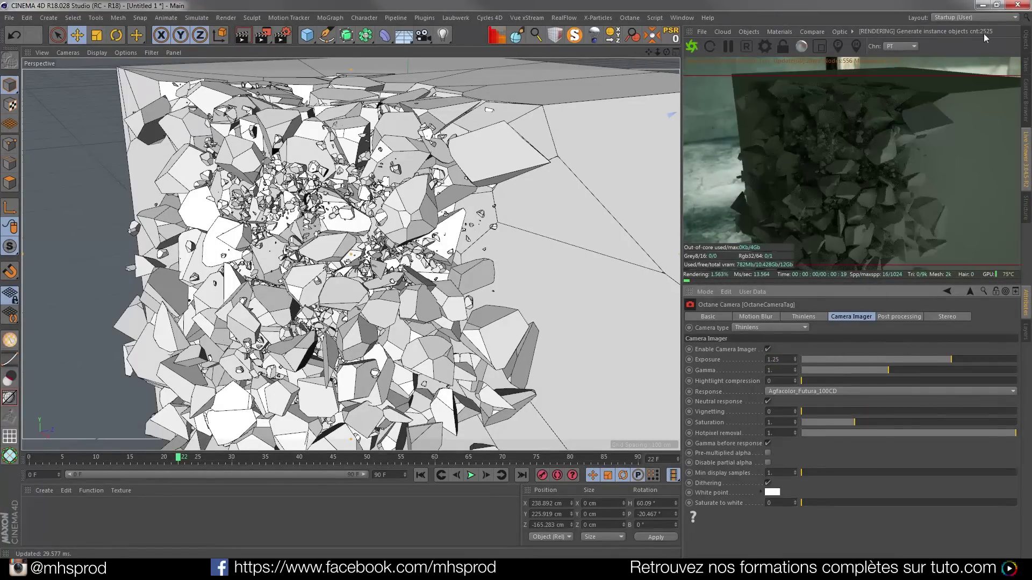
left_click_drag(780, 359, 772, 356)
type("5")
key("Return")
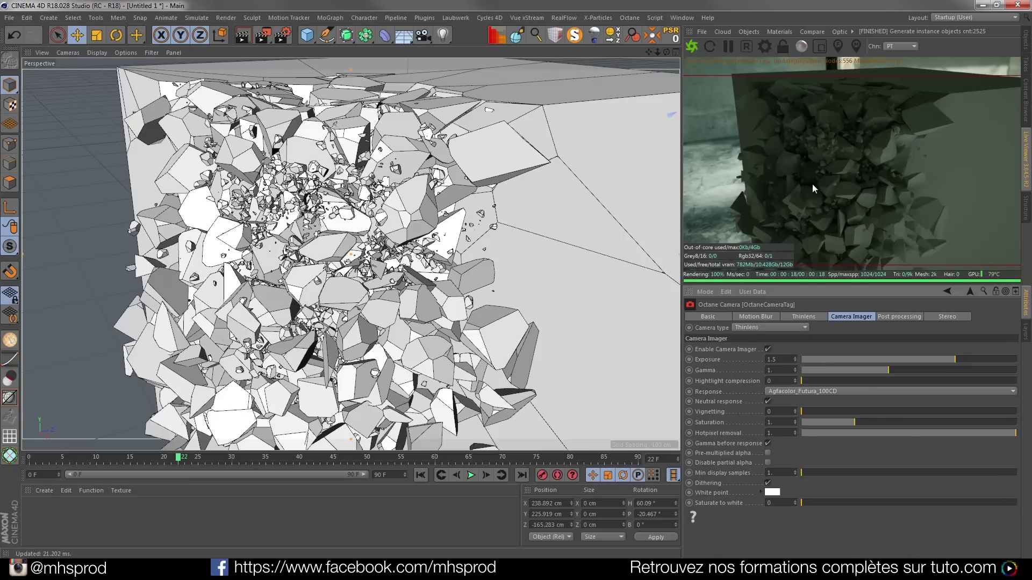
Pick the focus point on the debris in the live render and set the camera's thin-lens aperture to about 1.84 cm
left_click(837, 45)
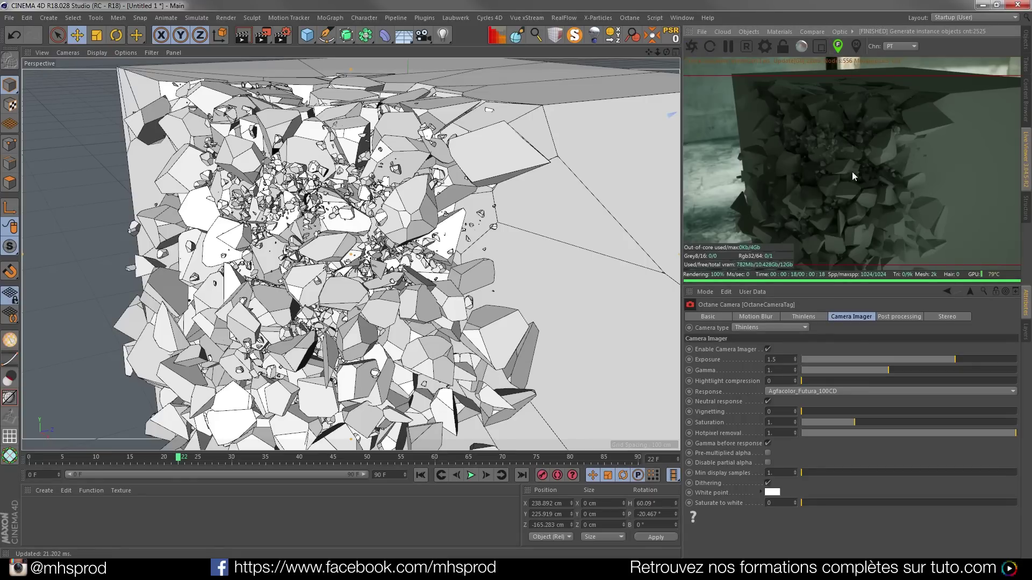
left_click(828, 188)
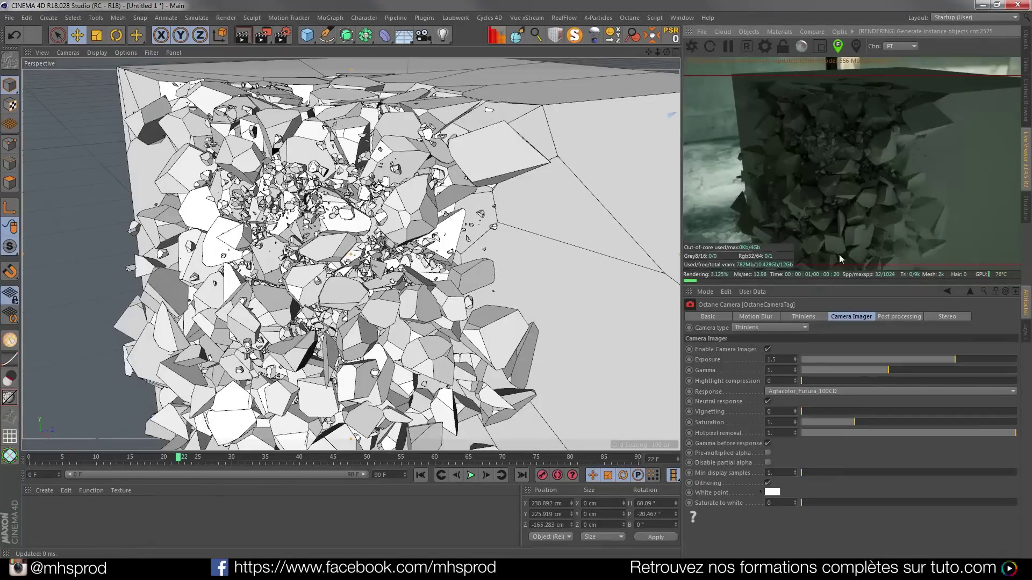
left_click(796, 317)
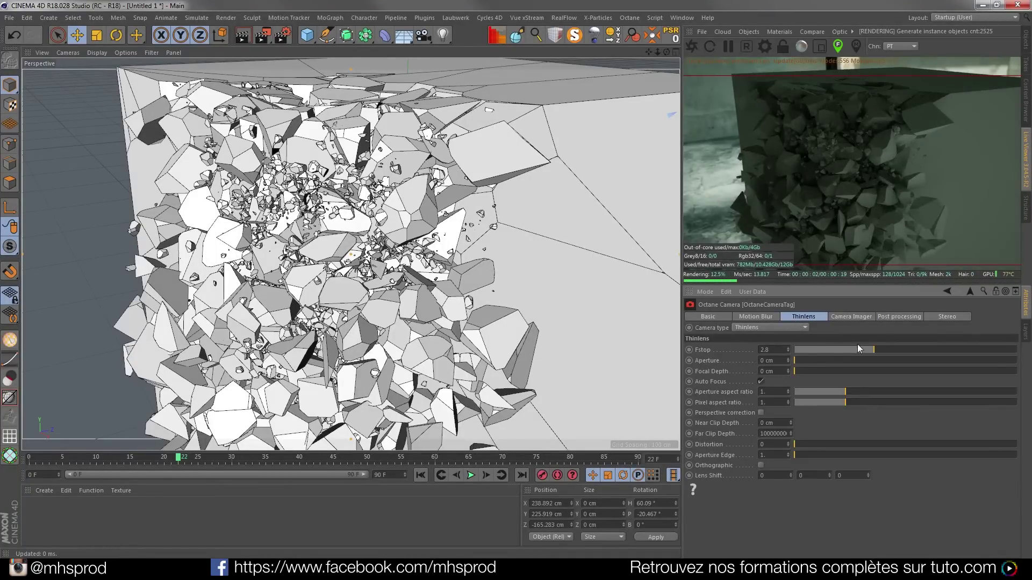
left_click_drag(803, 362, 821, 375)
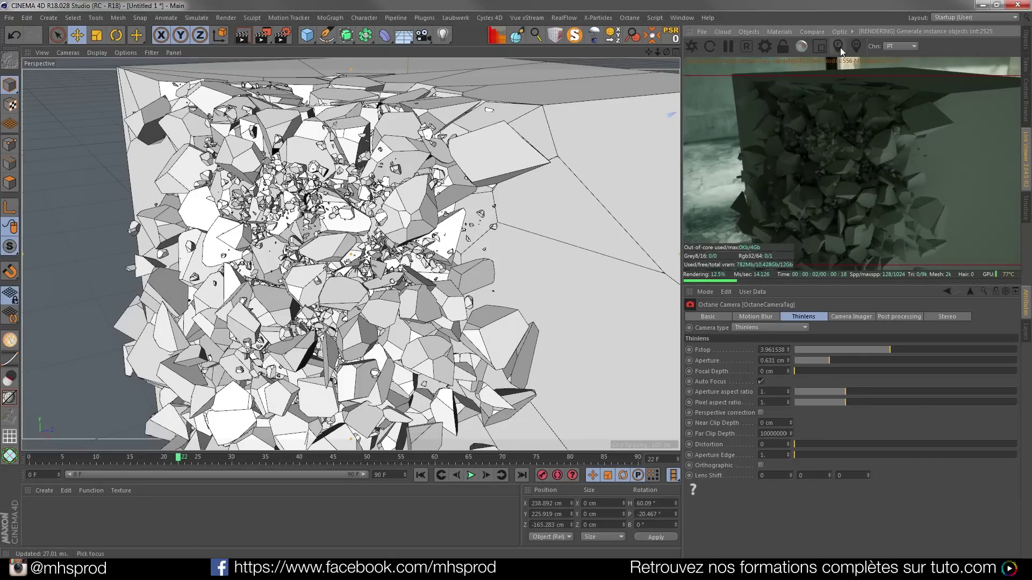
left_click_drag(834, 360, 895, 362)
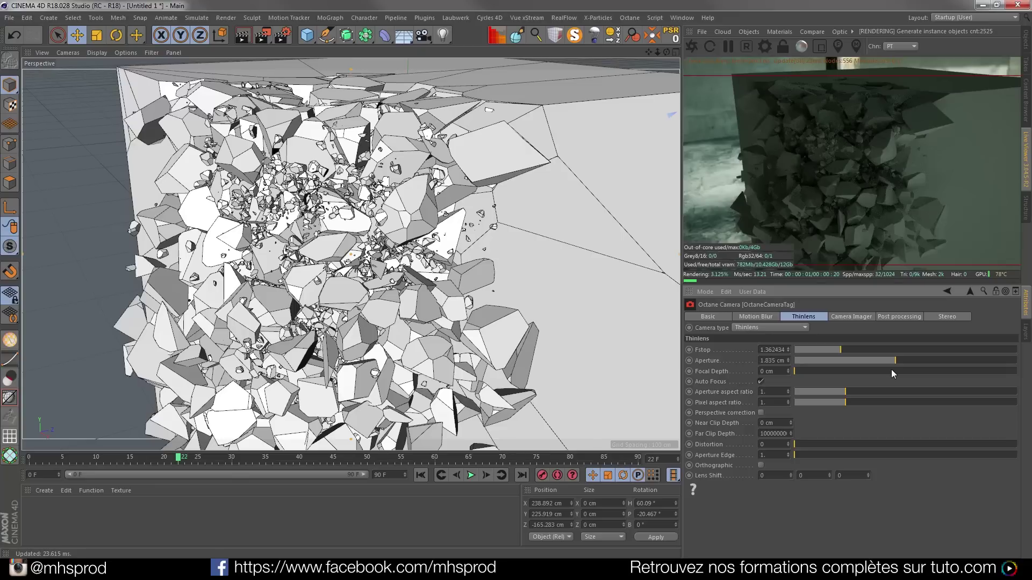
Make the OctaneCamera the active view and increase its thin-lens aperture a little further for stronger depth of field
left_click(1025, 39)
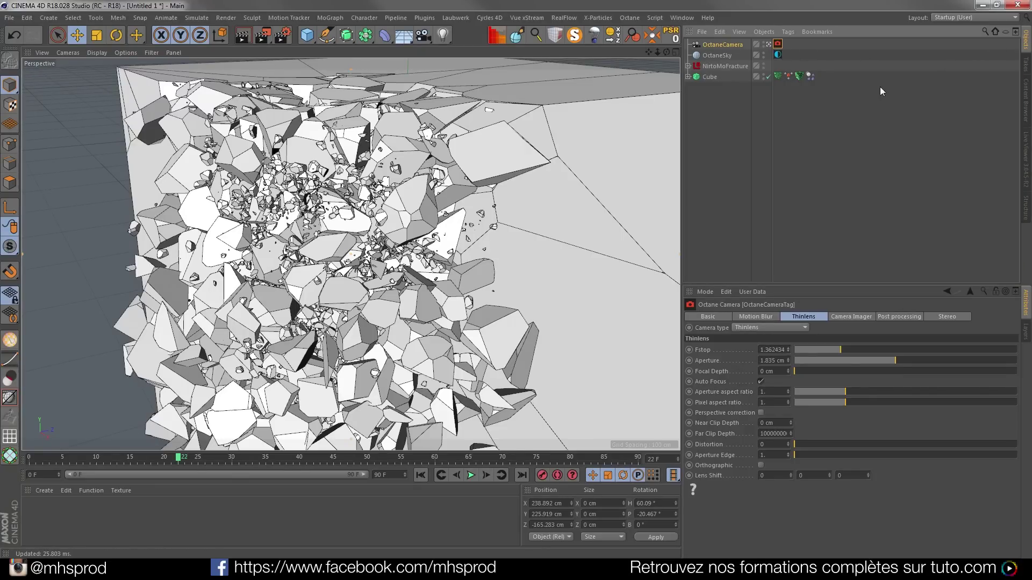
left_click(1026, 156)
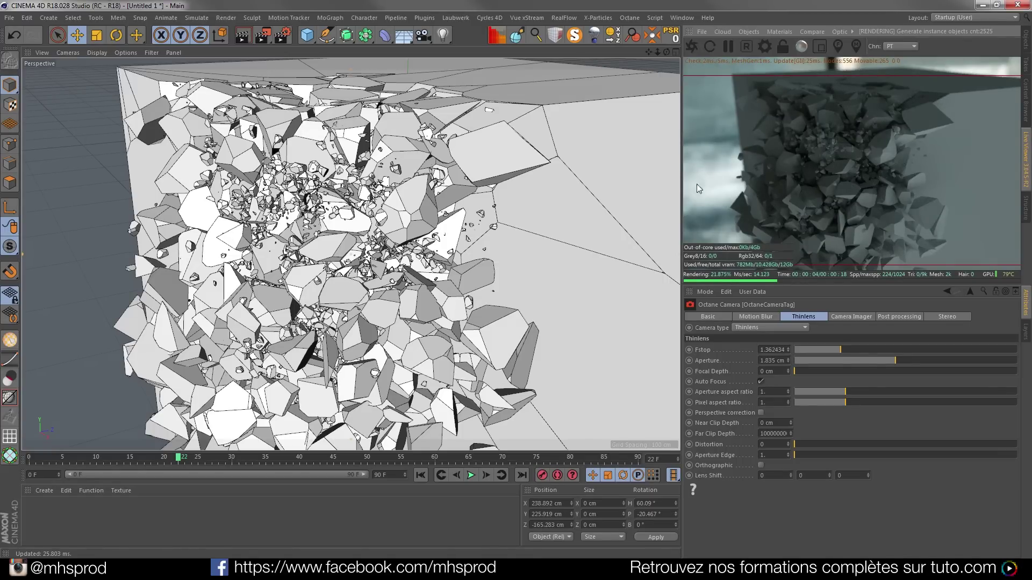
left_click_drag(895, 361, 913, 362)
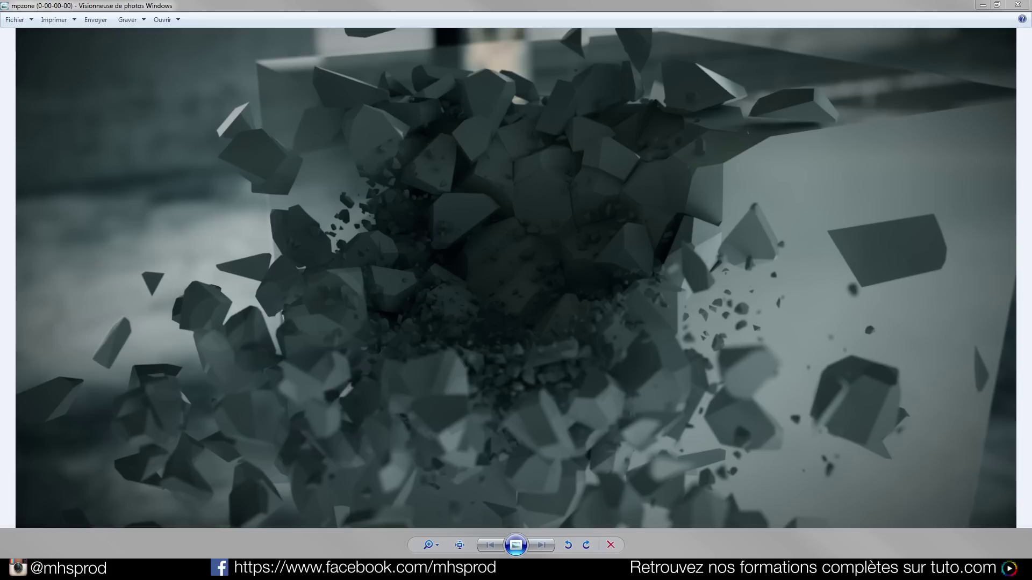
Close the mpzone render image and look over the first posts of the Motion Designers Community group on Facebook
left_click_drag(718, 5, 520, 134)
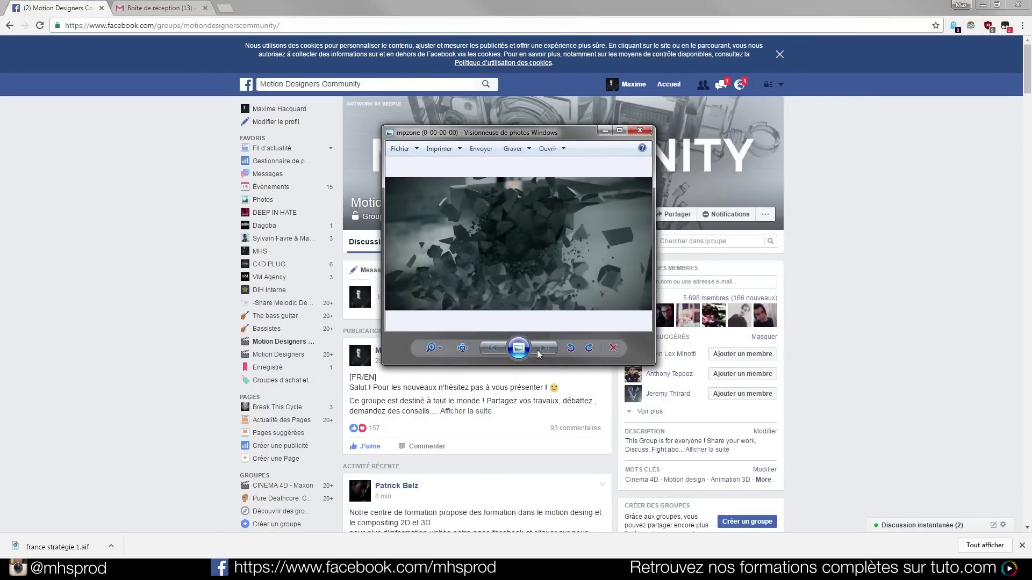
left_click(638, 131)
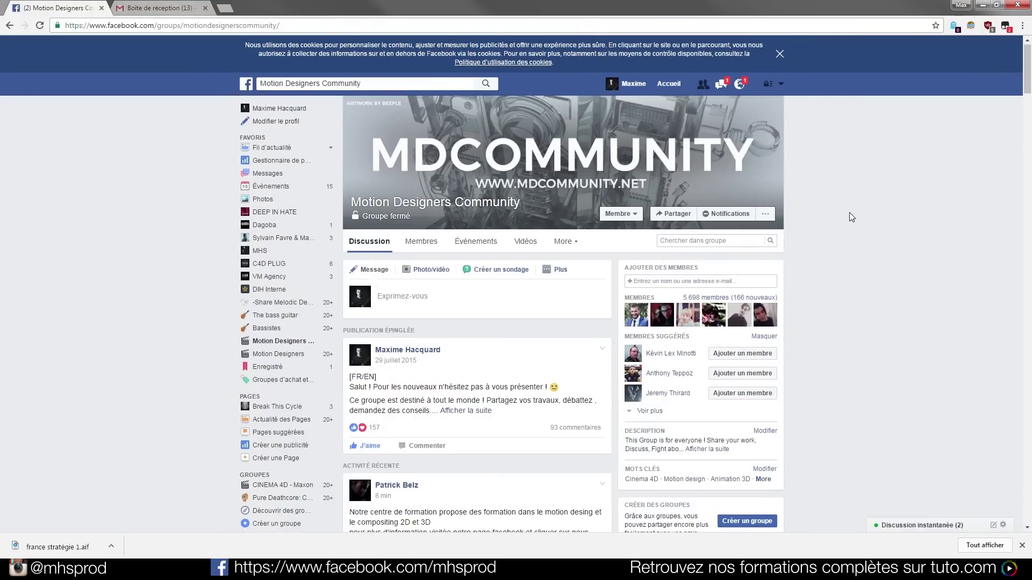
scroll(851, 217, "down", 7)
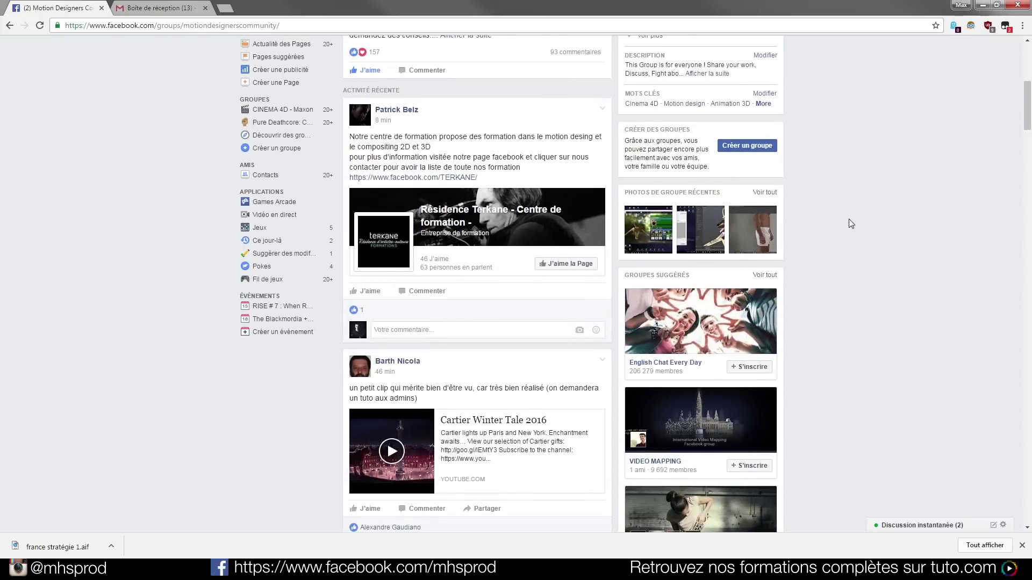
scroll(849, 218, "up", 6)
scroll(850, 219, "down", 3)
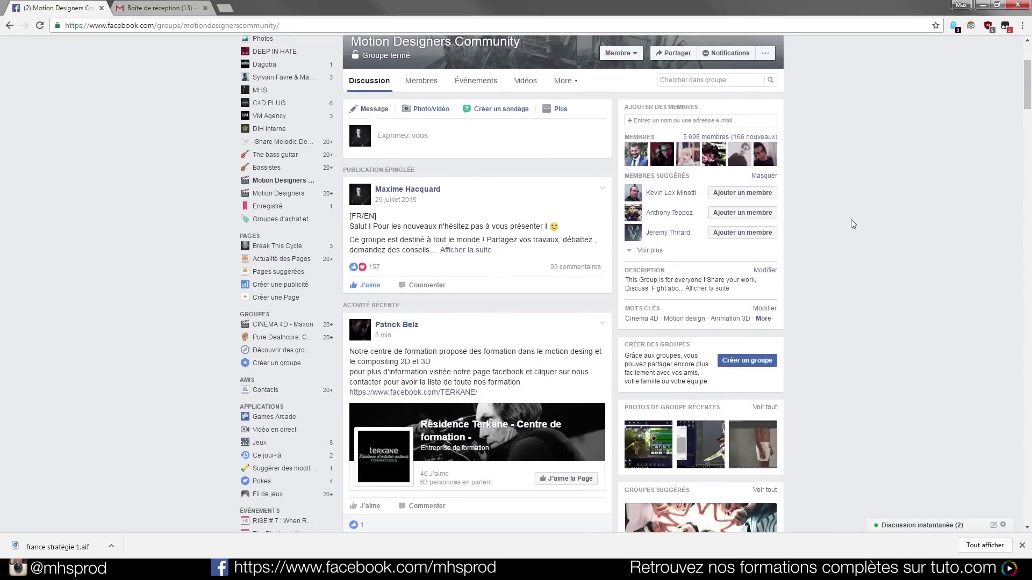
scroll(850, 219, "down", 7)
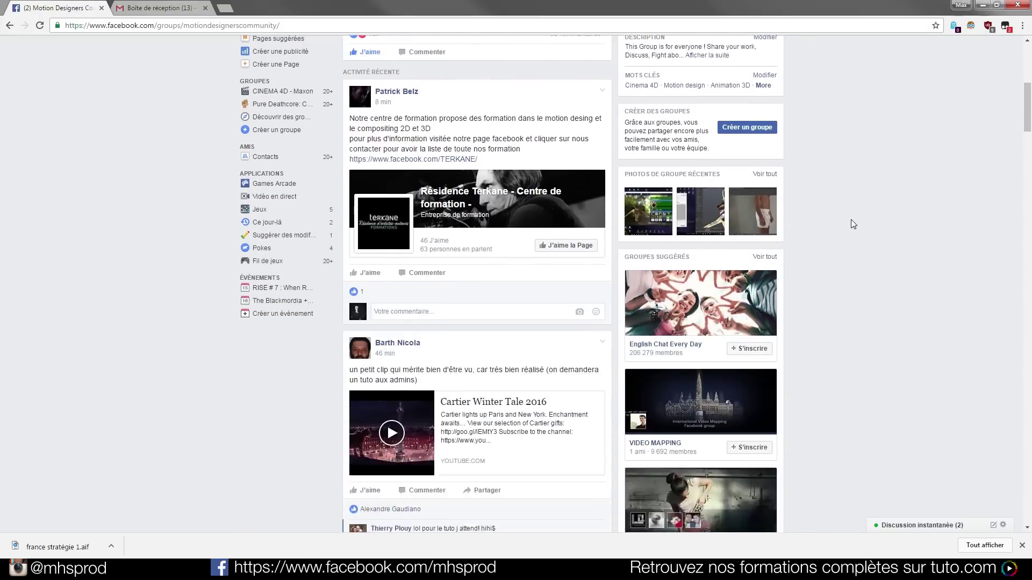
scroll(852, 219, "up", 8)
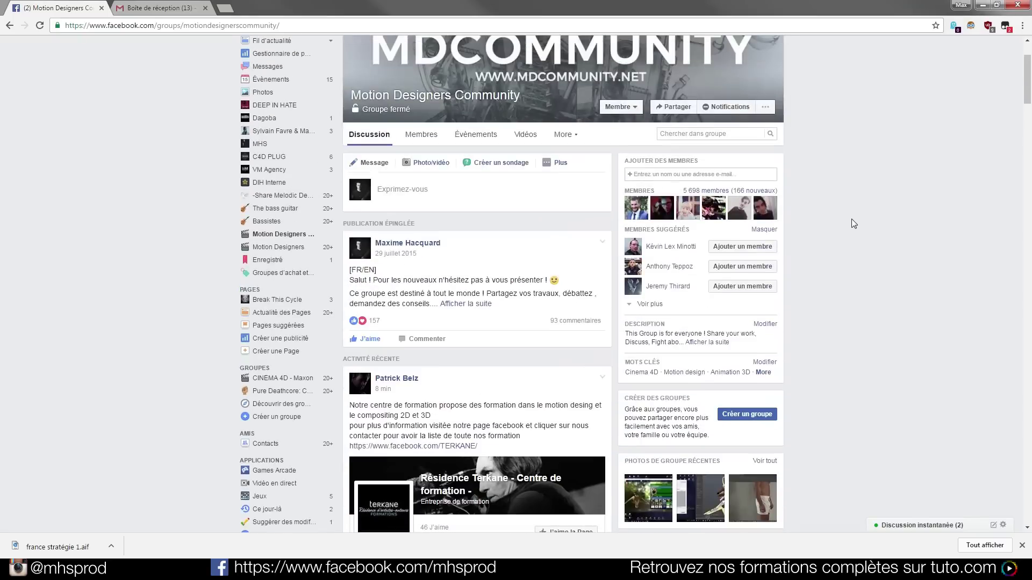
Browse the group's recent activity, reading the members' questions, shared tutorials and the E3D Mografter trailer post
scroll(833, 201, "down", 20)
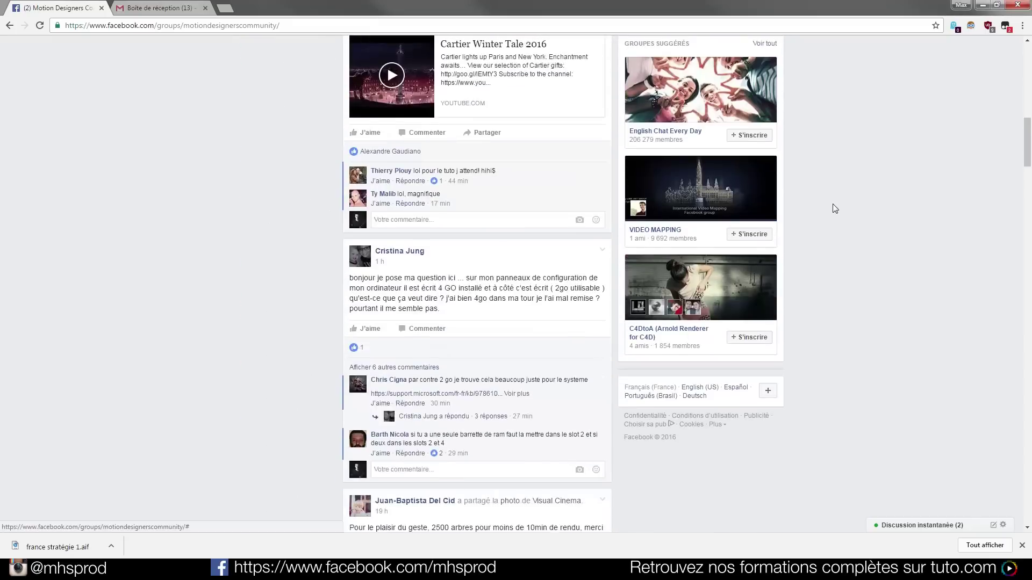
scroll(448, 250, "down", 7)
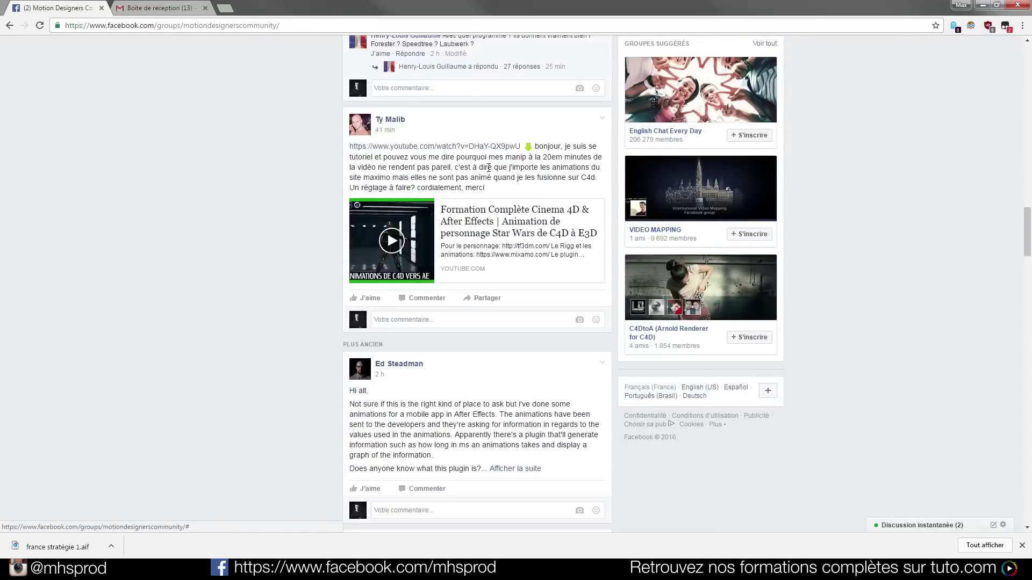
scroll(260, 203, "down", 7)
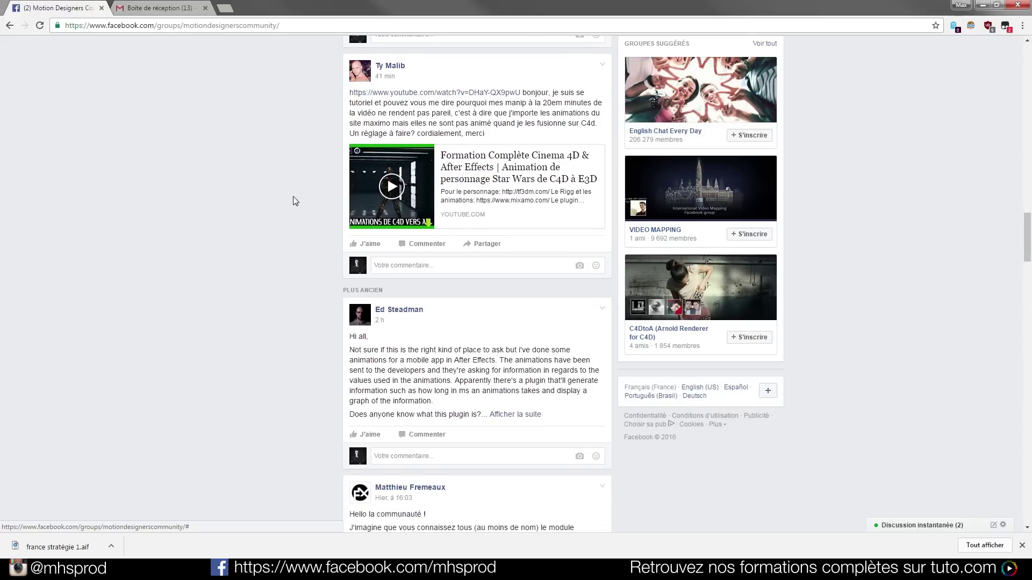
scroll(307, 206, "down", 4)
scroll(292, 308, "up", 4)
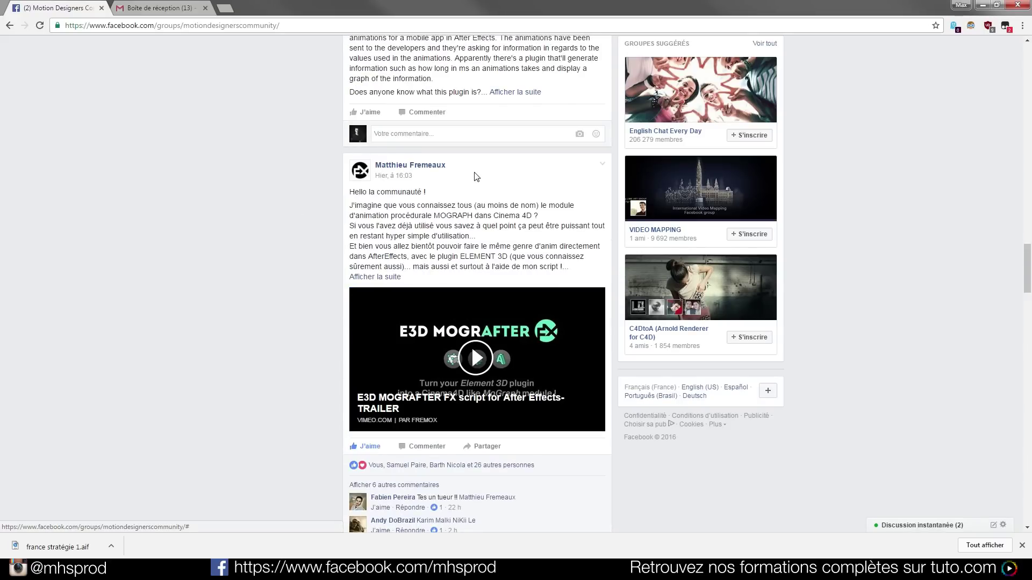
scroll(299, 334, "down", 1)
scroll(297, 330, "down", 10)
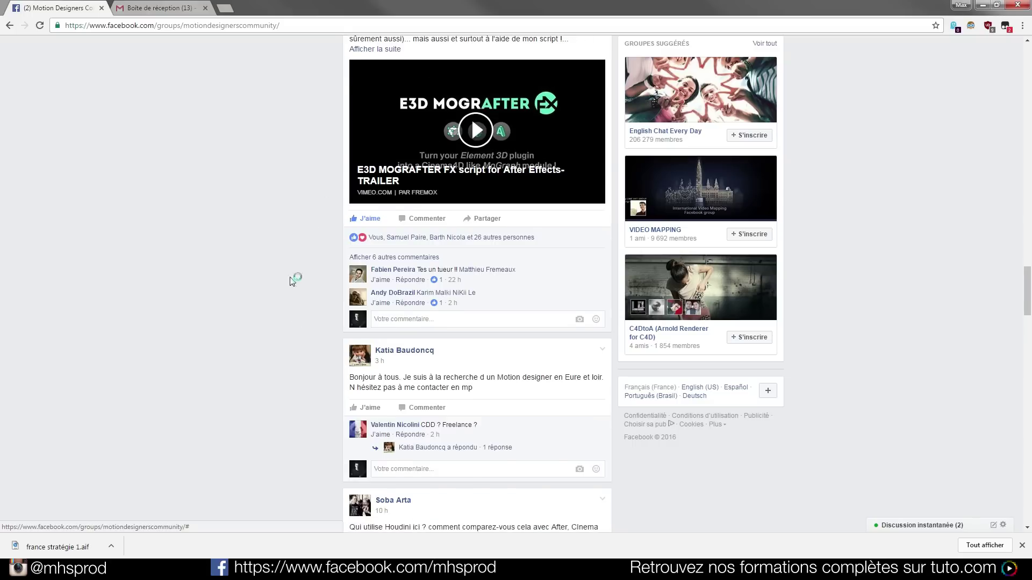
scroll(295, 257, "down", 4)
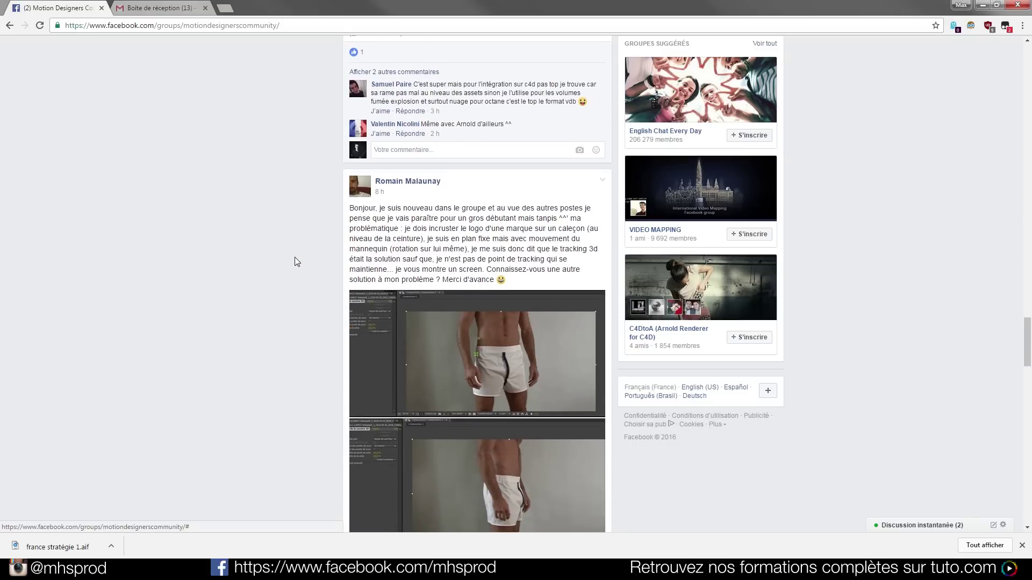
Enlarge the page to 175% to examine the logo-tracking question and its screenshots, and restore the normal zoom
scroll(294, 257, "down", 3)
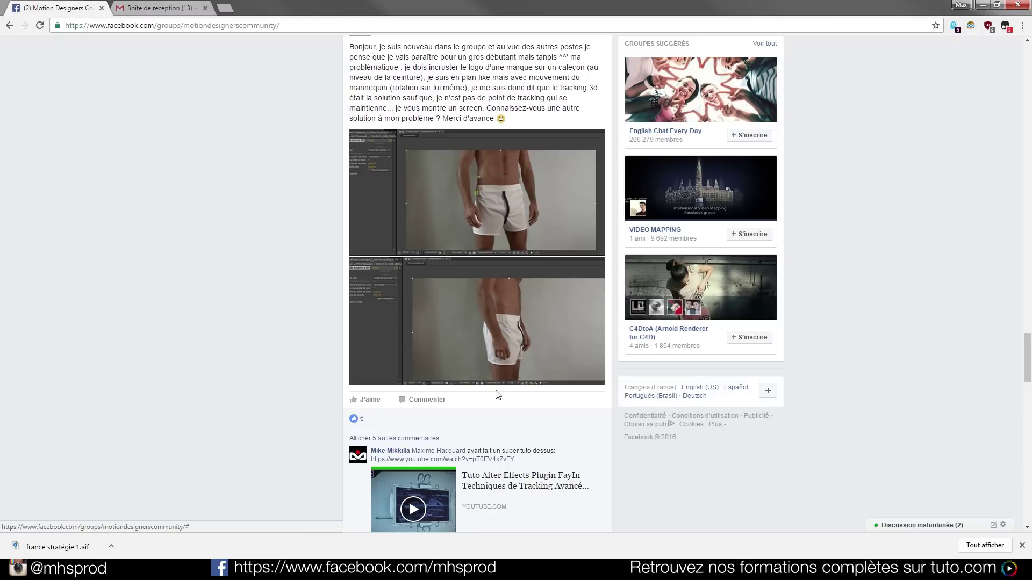
scroll(497, 395, "up", 1, "ctrl")
scroll(494, 356, "up", 3, "ctrl")
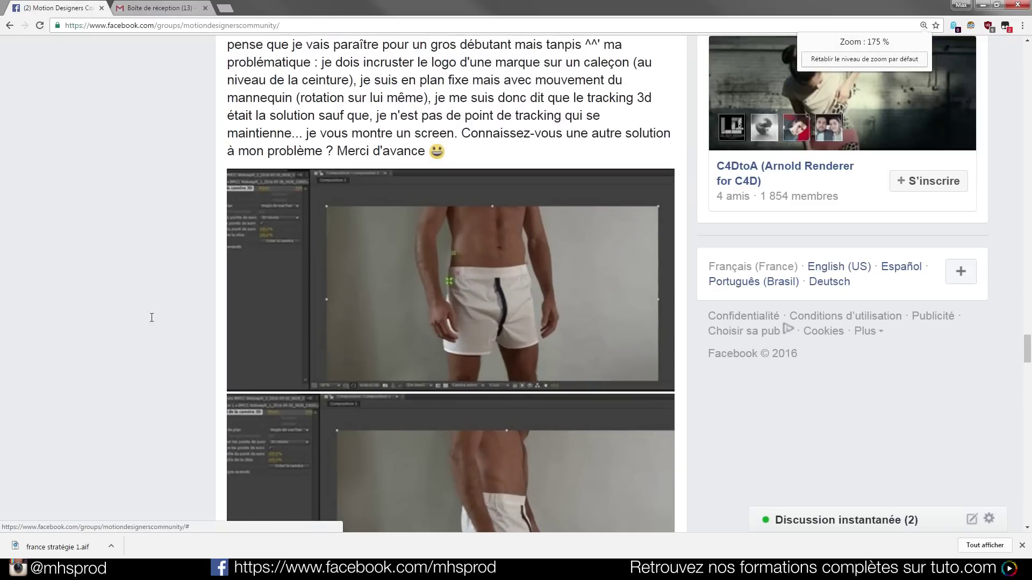
scroll(152, 317, "down", 4, "ctrl")
Look through the older posts with members' V-Ray and Element 3D work, and return to the start of the group page
scroll(185, 341, "down", 5)
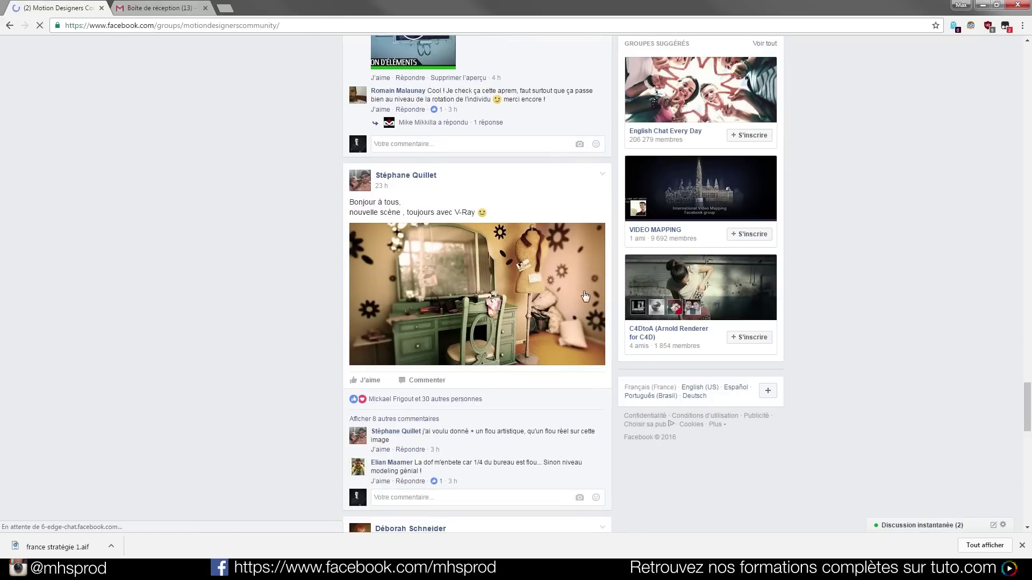
scroll(584, 296, "down", 20)
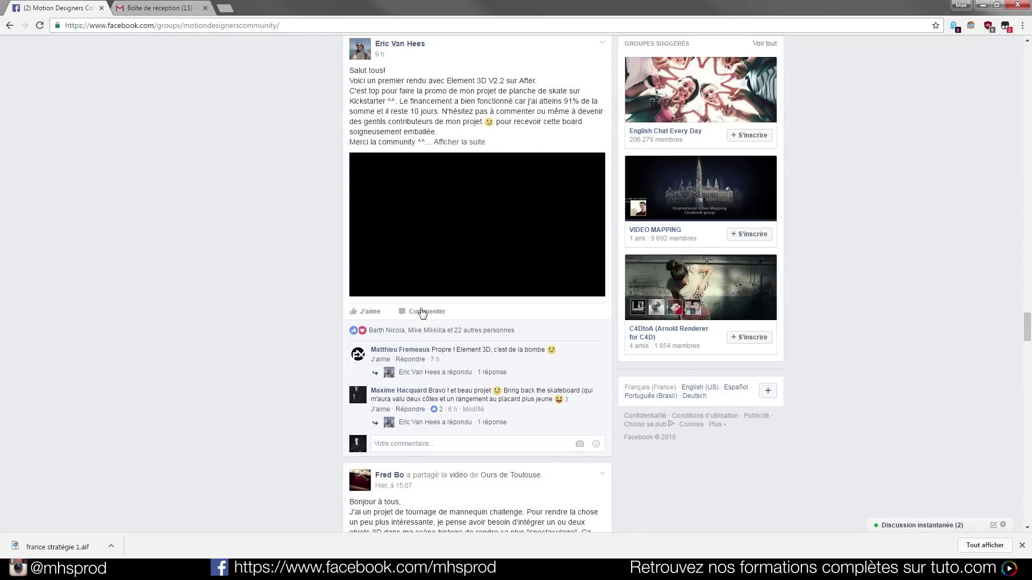
scroll(422, 313, "down", 5)
scroll(374, 291, "up", 12)
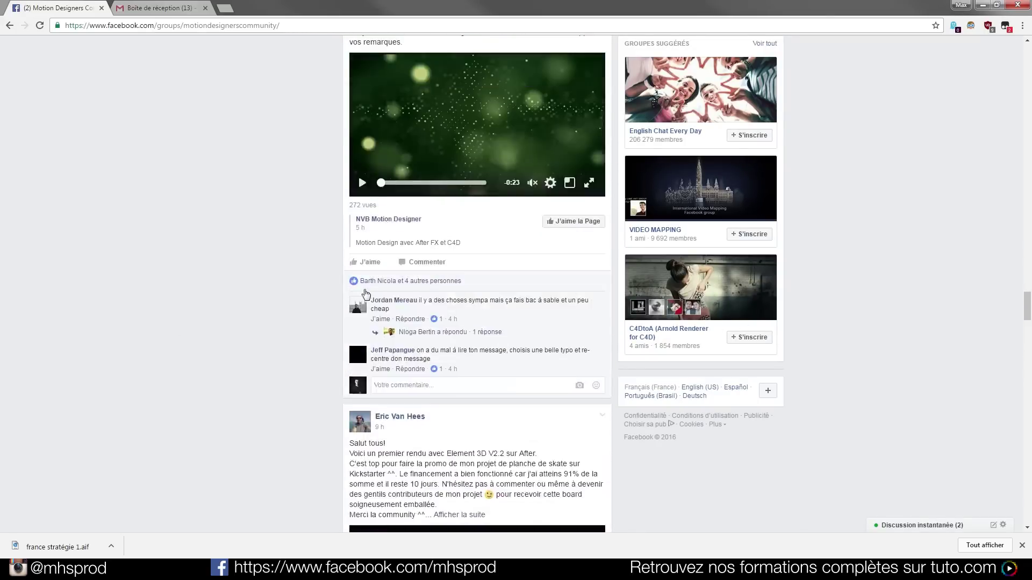
scroll(365, 294, "up", 20)
scroll(396, 326, "up", 20)
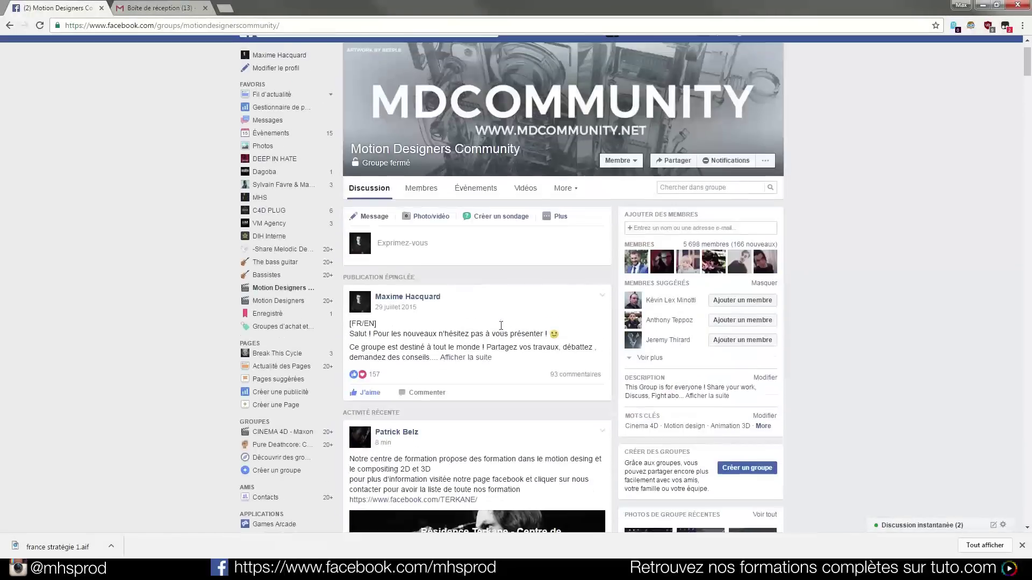
scroll(501, 326, "up", 1)
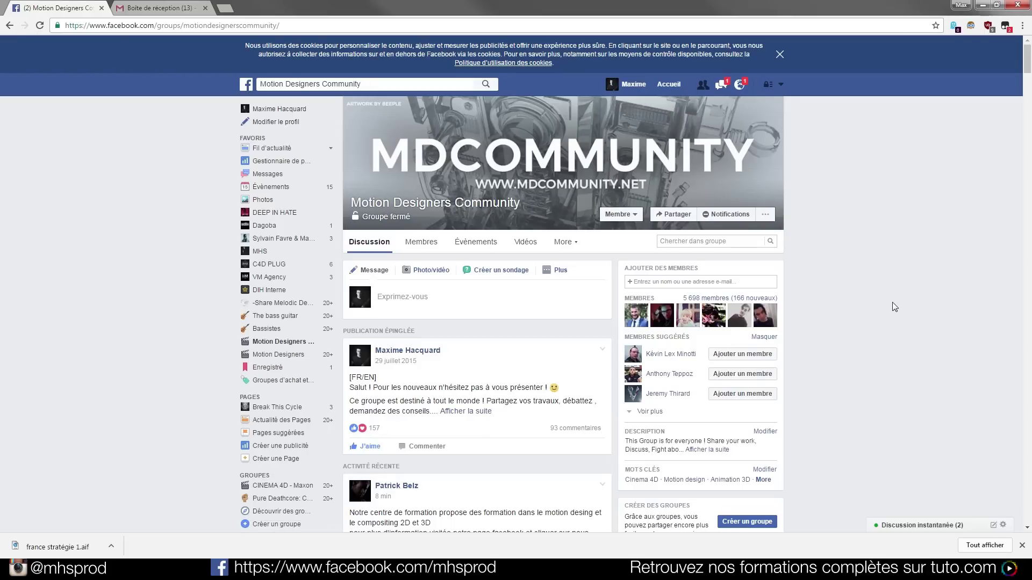